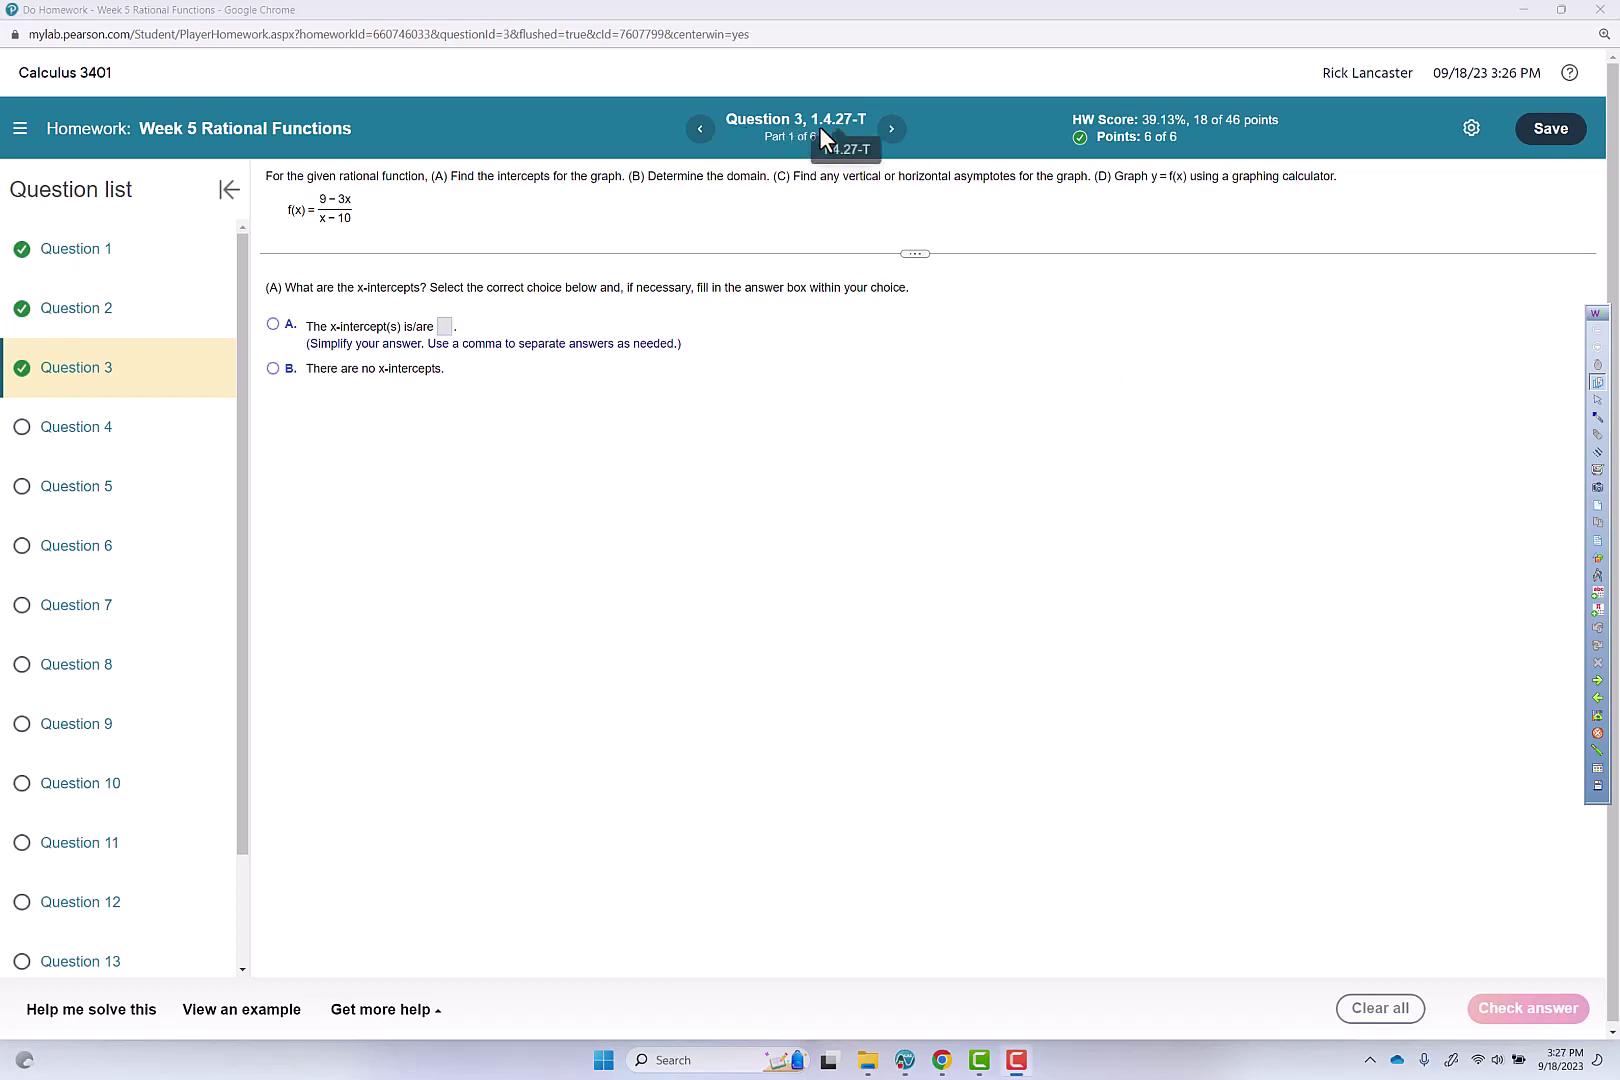
- Switch on the annotation pen from the right-side toolbar over question 3
left_click(1597, 471)
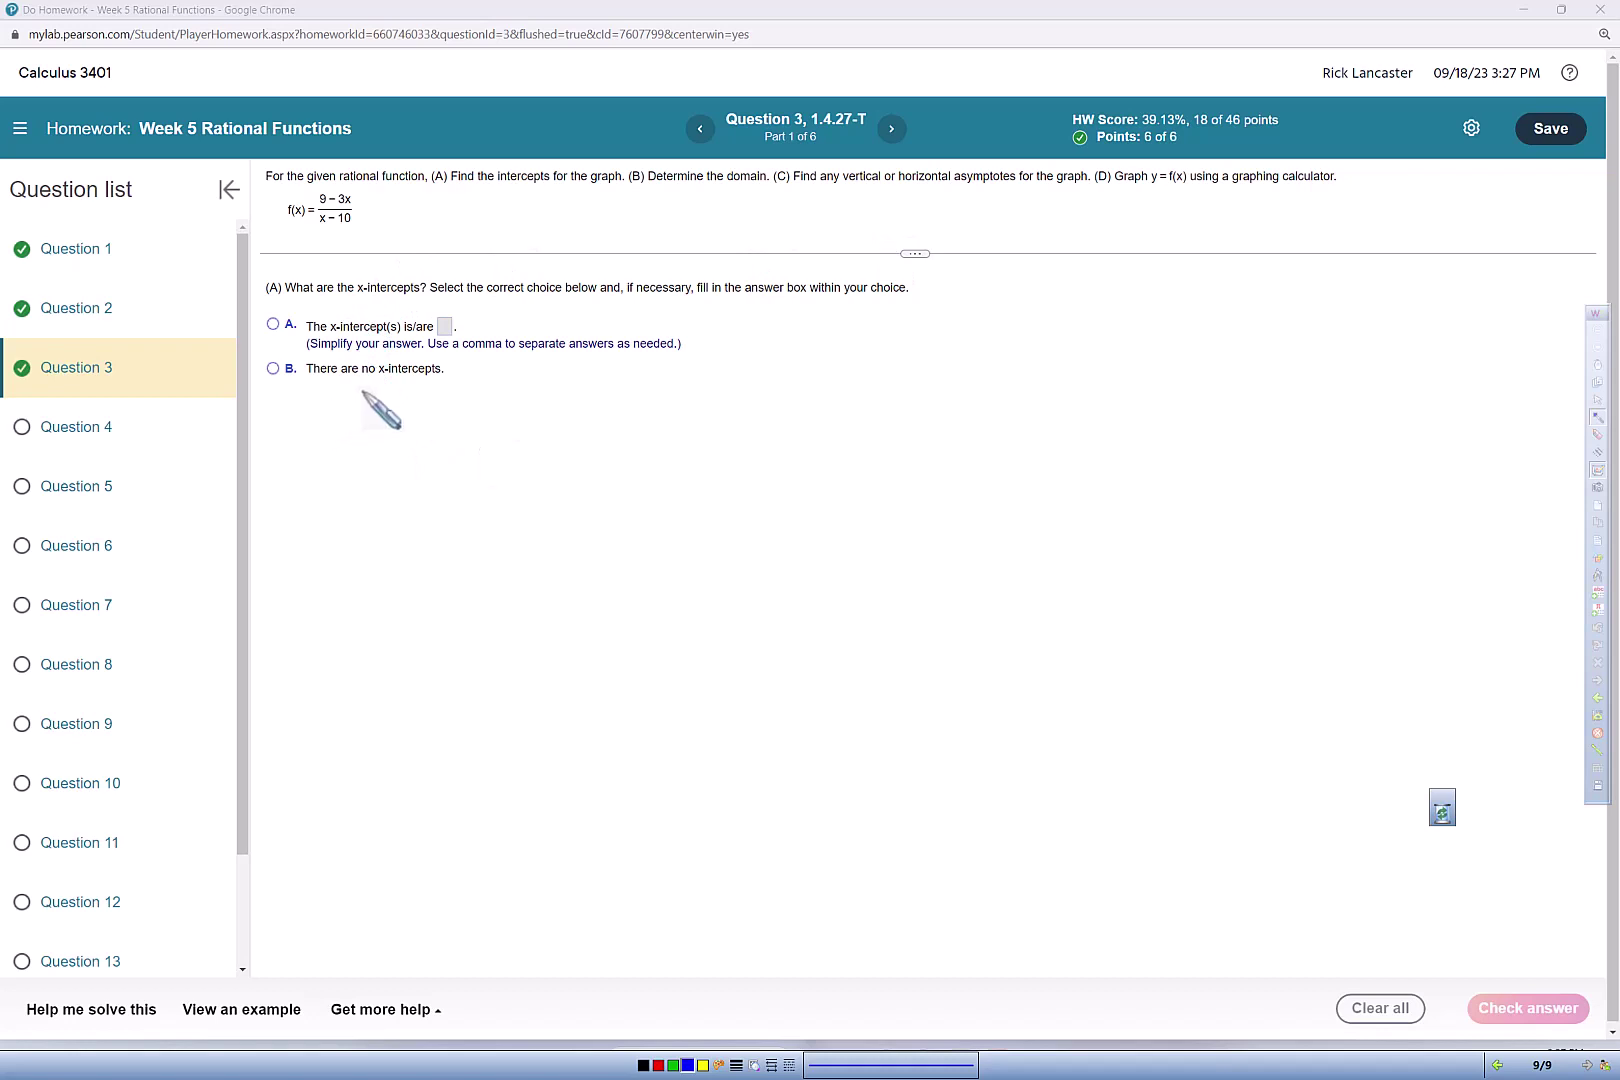
- Handwrite (A) and 9−3x=0 ⇒ 9=3x ⇒ x=3 for the x-intercept
mouse_move(367, 394)
left_mouse_down()
mouse_move(366, 461)
mouse_move(388, 426)
mouse_move(401, 462)
left_mouse_up()
mouse_move(378, 432)
left_mouse_down()
mouse_move(400, 459)
mouse_move(418, 412)
mouse_move(434, 490)
left_mouse_up()
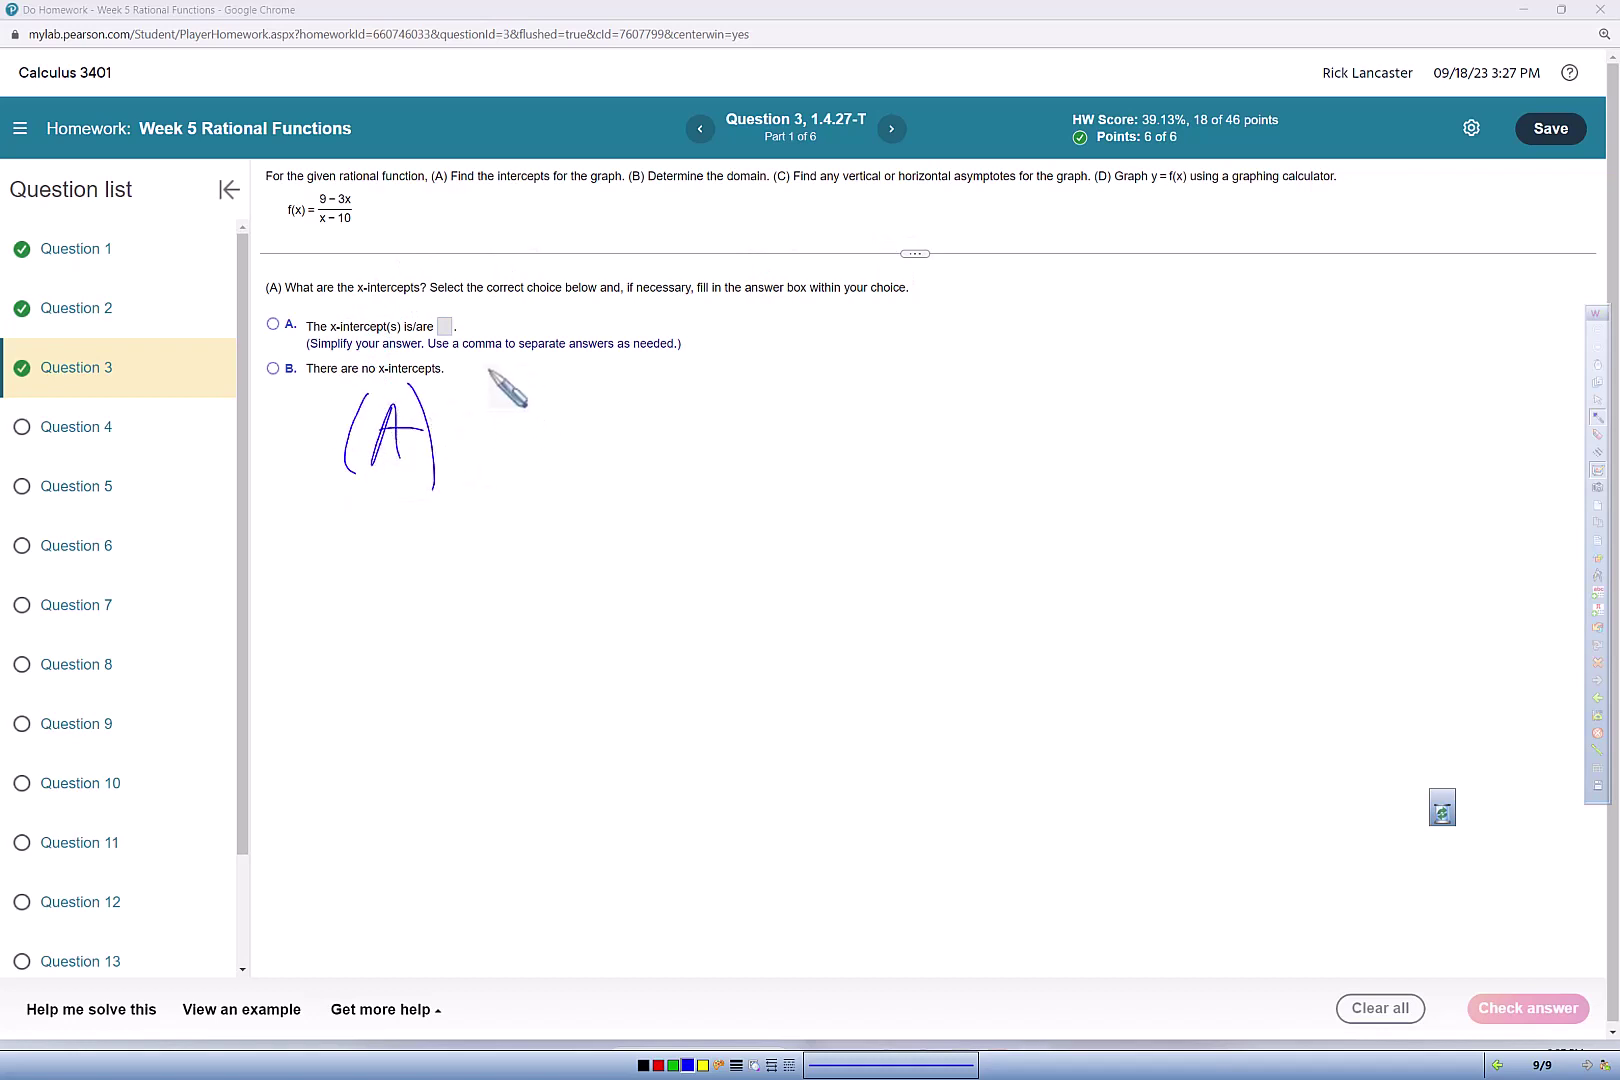
left_click_drag(530, 386, 517, 462)
mouse_move(553, 414)
left_mouse_down()
mouse_move(580, 409)
mouse_move(584, 447)
mouse_move(660, 450)
mouse_move(676, 395)
mouse_move(730, 408)
left_mouse_up()
mouse_move(691, 425)
left_mouse_down()
mouse_move(756, 426)
mouse_move(753, 403)
mouse_move(866, 428)
mouse_move(887, 382)
mouse_move(922, 408)
left_mouse_up()
mouse_move(866, 426)
left_mouse_down()
mouse_move(922, 424)
mouse_move(905, 437)
mouse_move(1002, 368)
mouse_move(993, 452)
left_mouse_up()
mouse_move(1030, 398)
left_mouse_down()
mouse_move(1068, 396)
mouse_move(1083, 430)
mouse_move(1183, 437)
mouse_move(1137, 456)
left_mouse_up()
mouse_move(1208, 406)
left_mouse_down()
mouse_move(1271, 402)
mouse_move(1264, 372)
left_mouse_up()
mouse_move(1236, 366)
left_mouse_down()
mouse_move(1256, 405)
mouse_move(1318, 433)
mouse_move(1292, 450)
left_mouse_up()
left_click_drag(1362, 399, 1402, 393)
mouse_move(1366, 413)
left_mouse_down()
mouse_move(1438, 391)
mouse_move(1418, 441)
left_mouse_up()
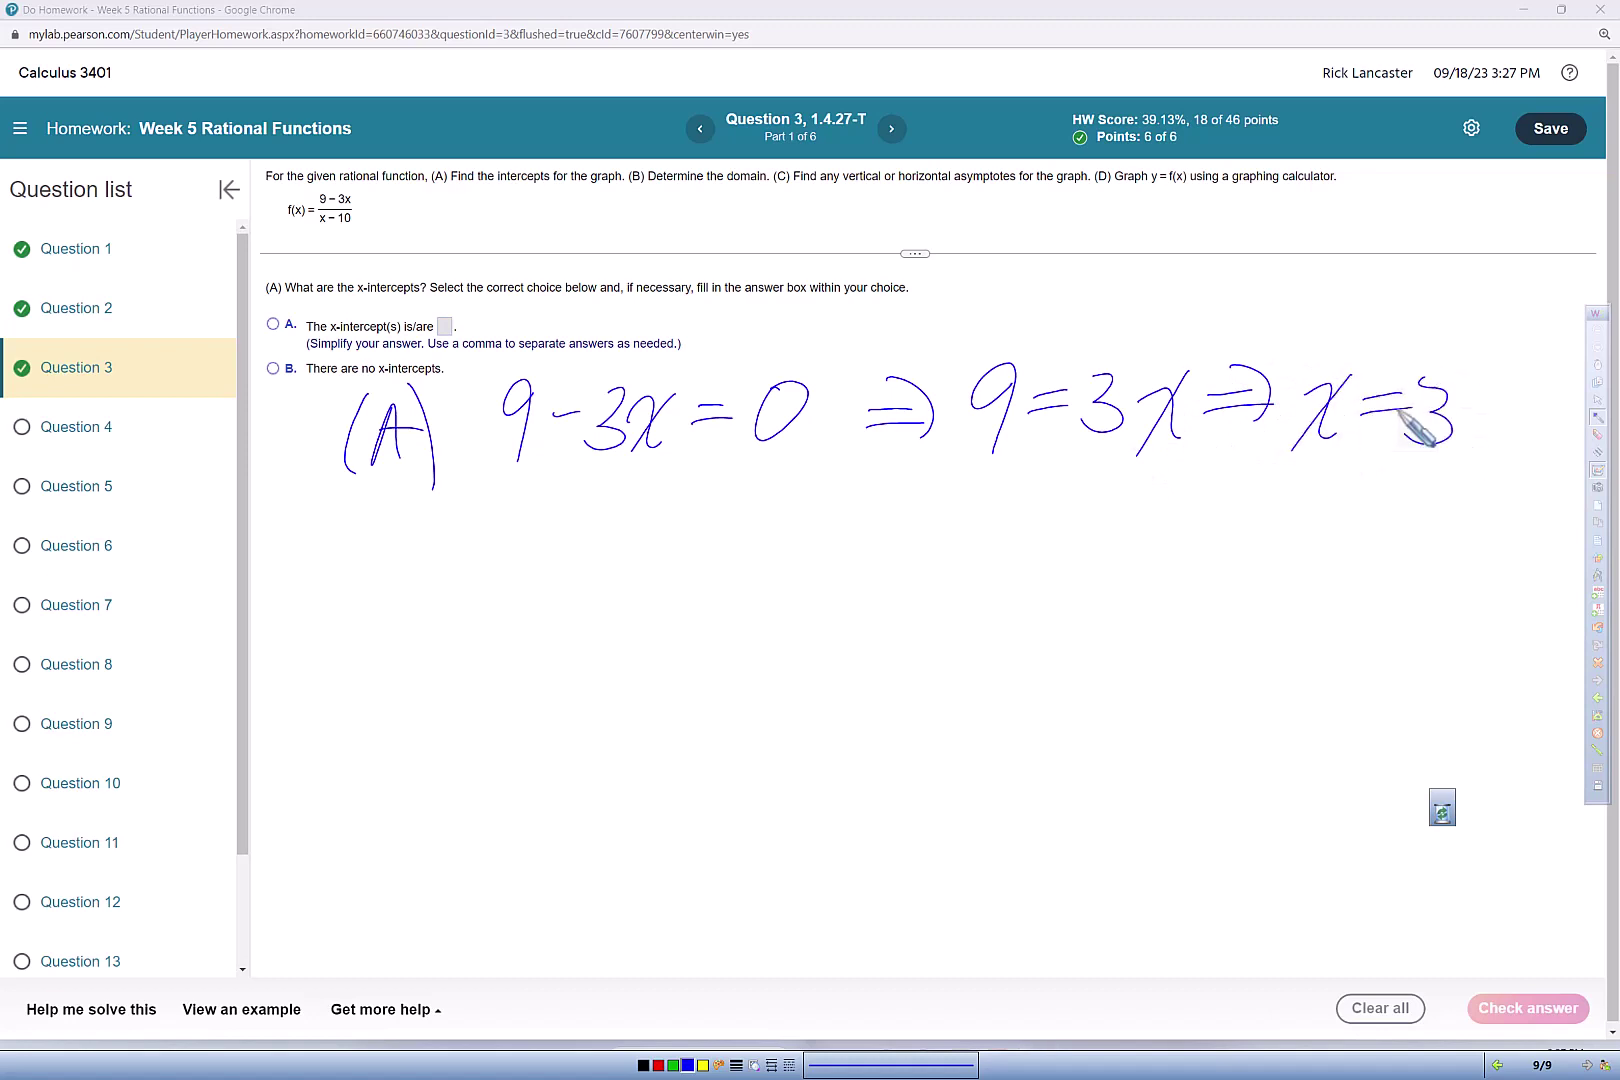
- Begin the y-intercept working with f(0) = 9−3(0) over a fraction bar
left_click_drag(502, 516, 485, 611)
mouse_move(437, 566)
left_mouse_down()
mouse_move(509, 563)
mouse_move(541, 601)
mouse_move(574, 538)
mouse_move(598, 616)
left_mouse_up()
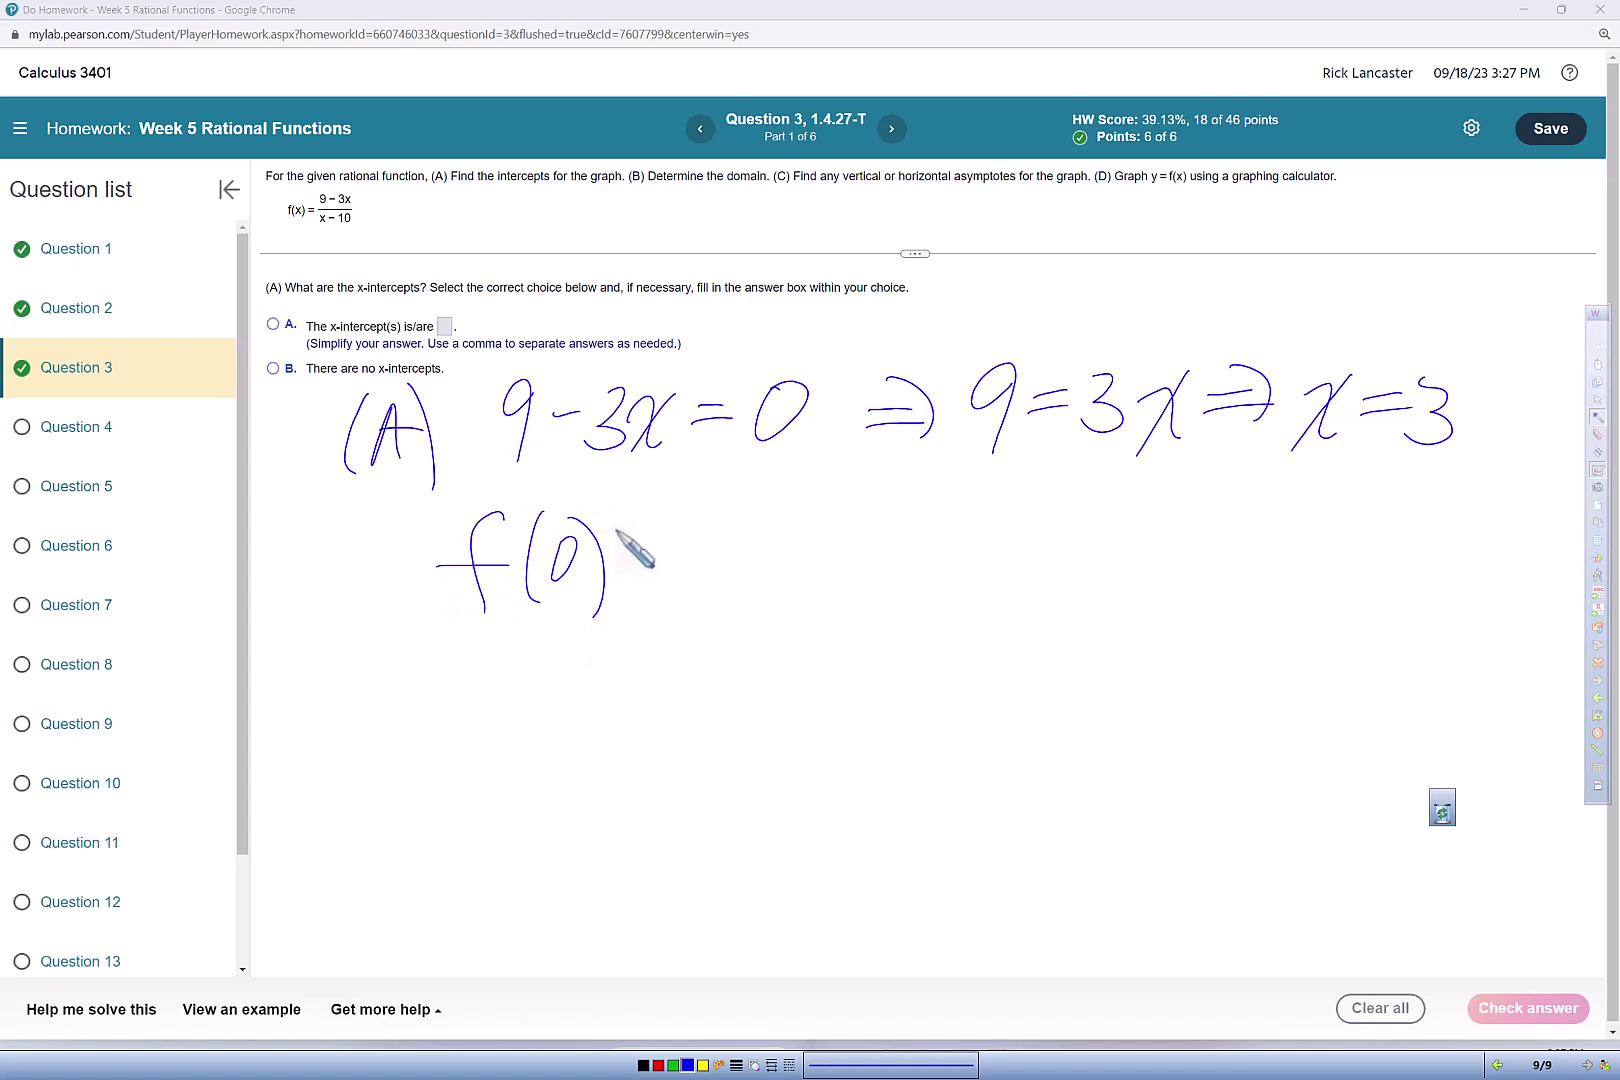
left_click_drag(636, 539, 680, 536)
left_click_drag(635, 562, 683, 560)
mouse_move(752, 479)
left_mouse_down()
mouse_move(746, 520)
mouse_move(795, 509)
left_mouse_up()
mouse_move(808, 487)
left_mouse_down()
mouse_move(829, 513)
mouse_move(812, 538)
left_mouse_up()
mouse_move(845, 472)
left_mouse_down()
mouse_move(838, 545)
mouse_move(860, 480)
mouse_move(906, 525)
left_mouse_up()
left_click_drag(688, 552, 856, 551)
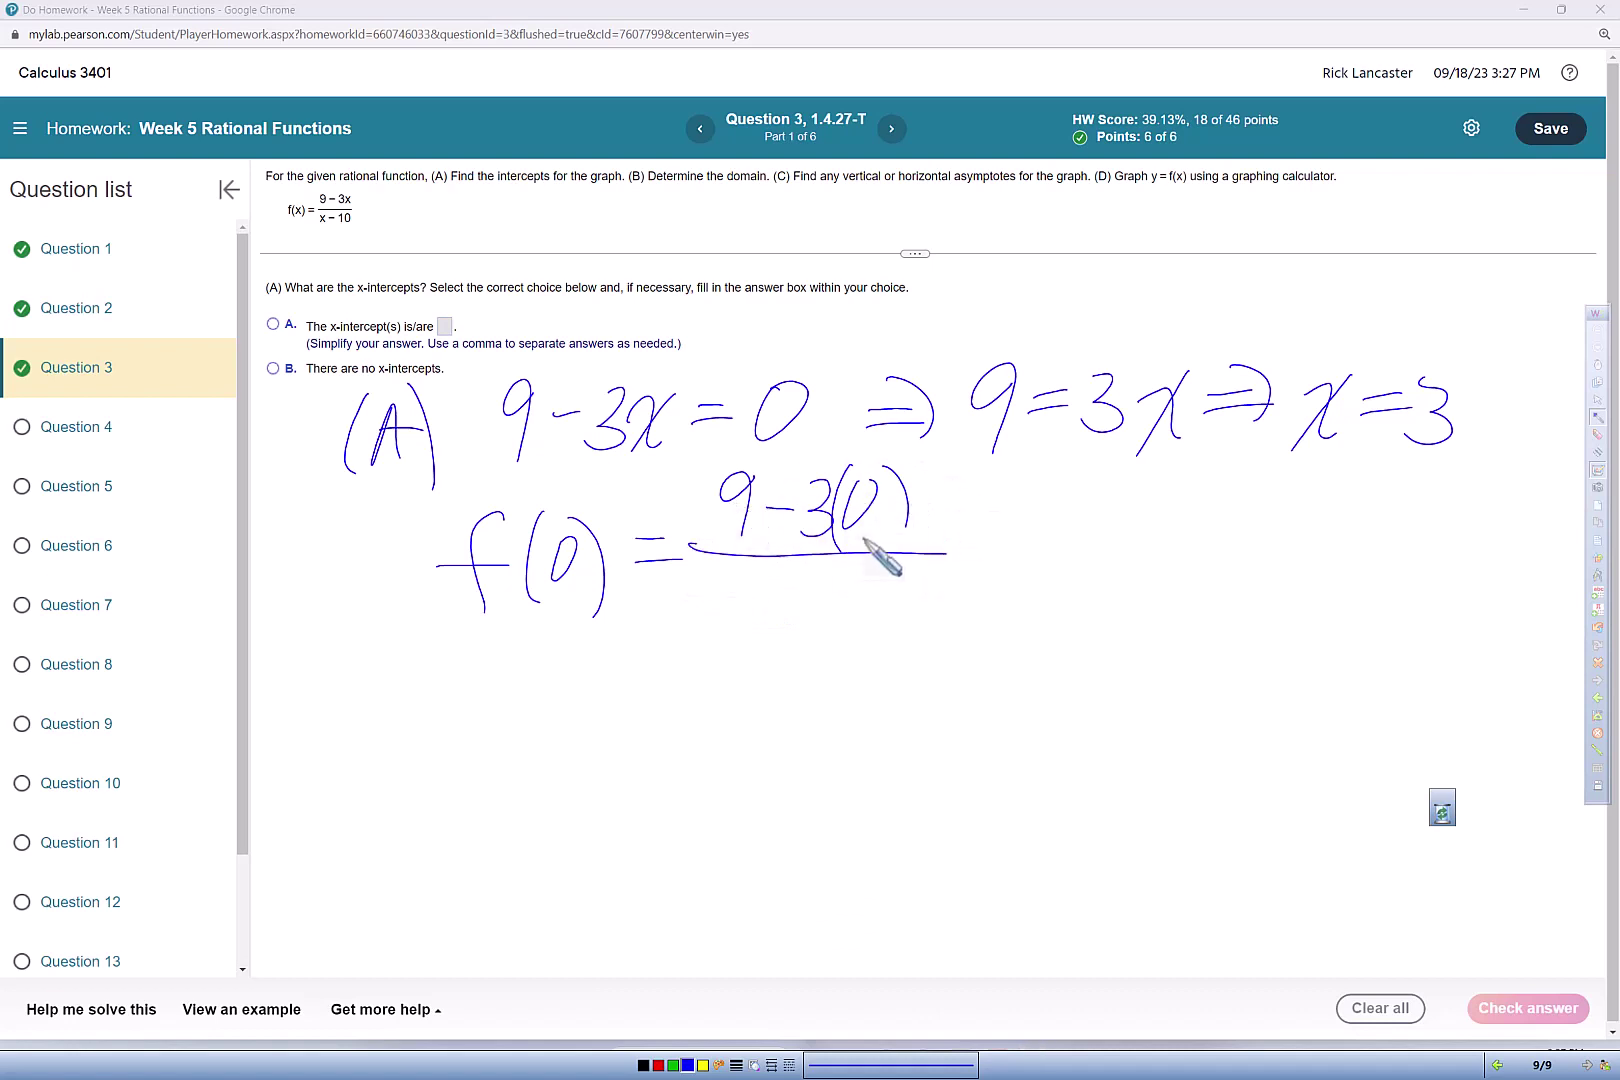
- Finish with denominator 0−10, simplifying to 9/−10 = −9/10
mouse_move(752, 584)
left_mouse_down()
mouse_move(822, 598)
mouse_move(838, 625)
mouse_move(870, 580)
left_mouse_up()
mouse_move(976, 546)
left_mouse_down()
mouse_move(1013, 544)
mouse_move(1025, 568)
left_mouse_up()
mouse_move(1126, 486)
left_mouse_down()
mouse_move(1114, 536)
mouse_move(1195, 548)
left_mouse_up()
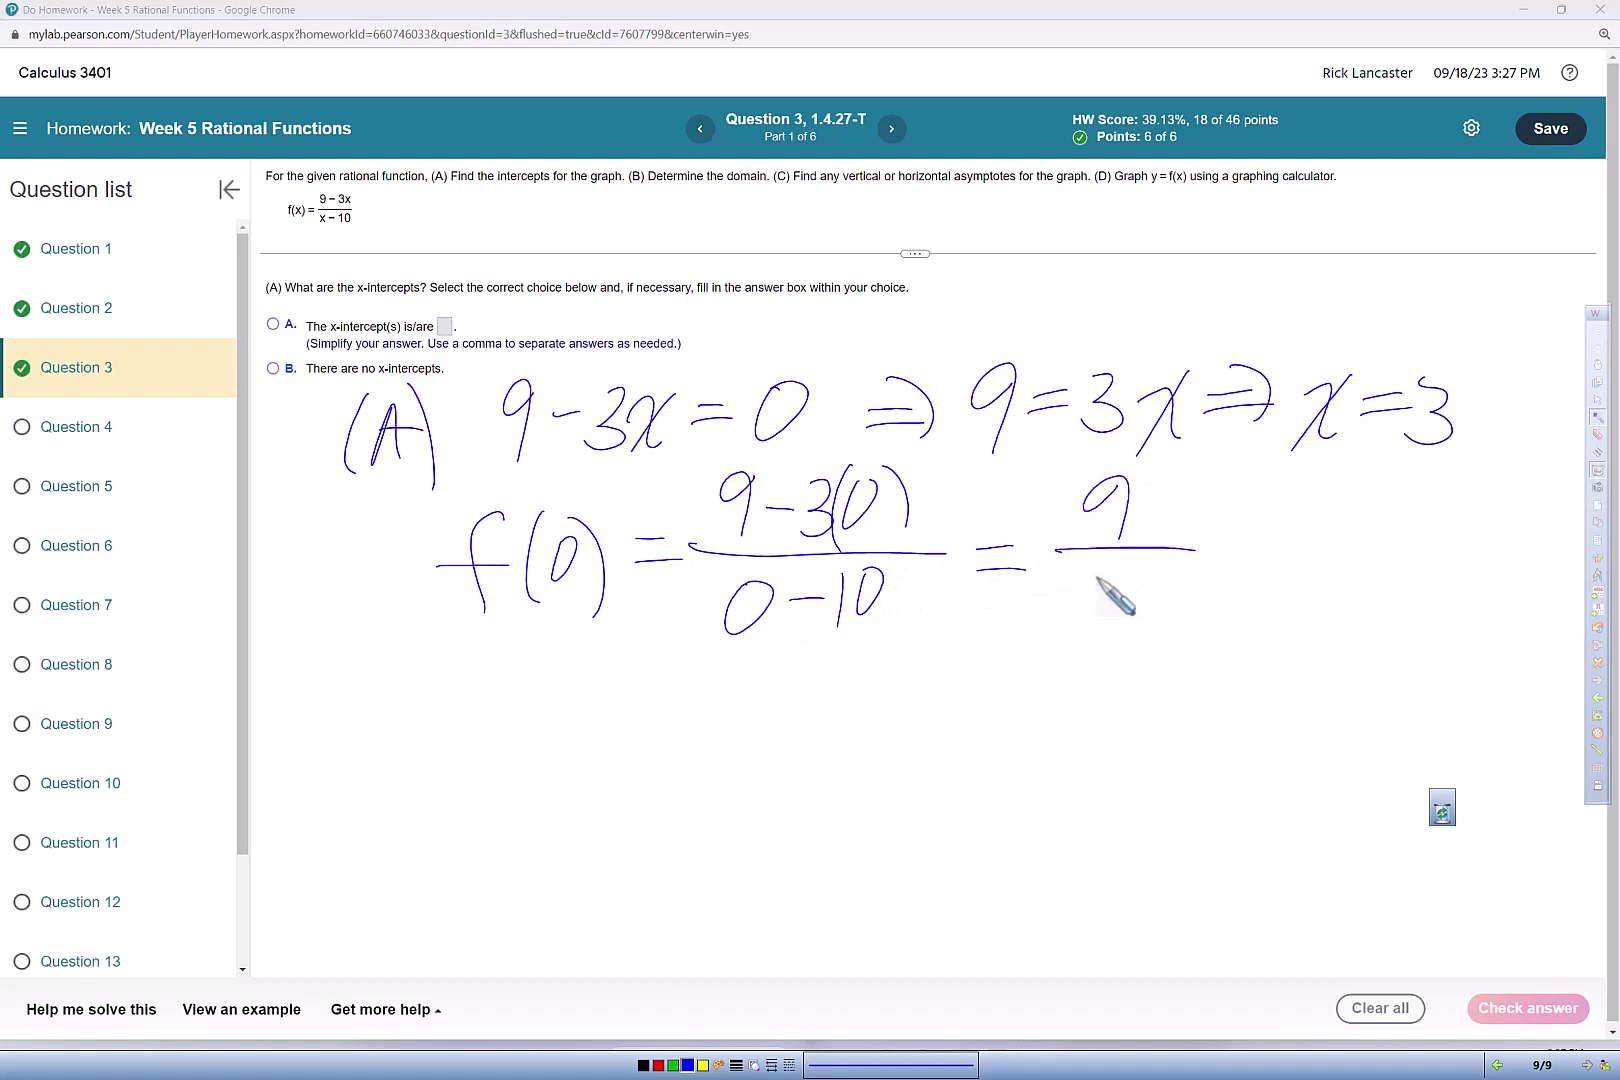
mouse_move(1043, 598)
left_mouse_down()
mouse_move(1093, 596)
mouse_move(1097, 620)
left_mouse_up()
left_click_drag(1132, 570, 1120, 575)
mouse_move(1224, 538)
left_mouse_down()
mouse_move(1271, 535)
mouse_move(1272, 561)
mouse_move(1340, 515)
left_mouse_up()
mouse_move(1398, 490)
left_mouse_down()
mouse_move(1372, 545)
mouse_move(1336, 561)
mouse_move(1338, 612)
left_mouse_up()
left_click_drag(1372, 574, 1366, 579)
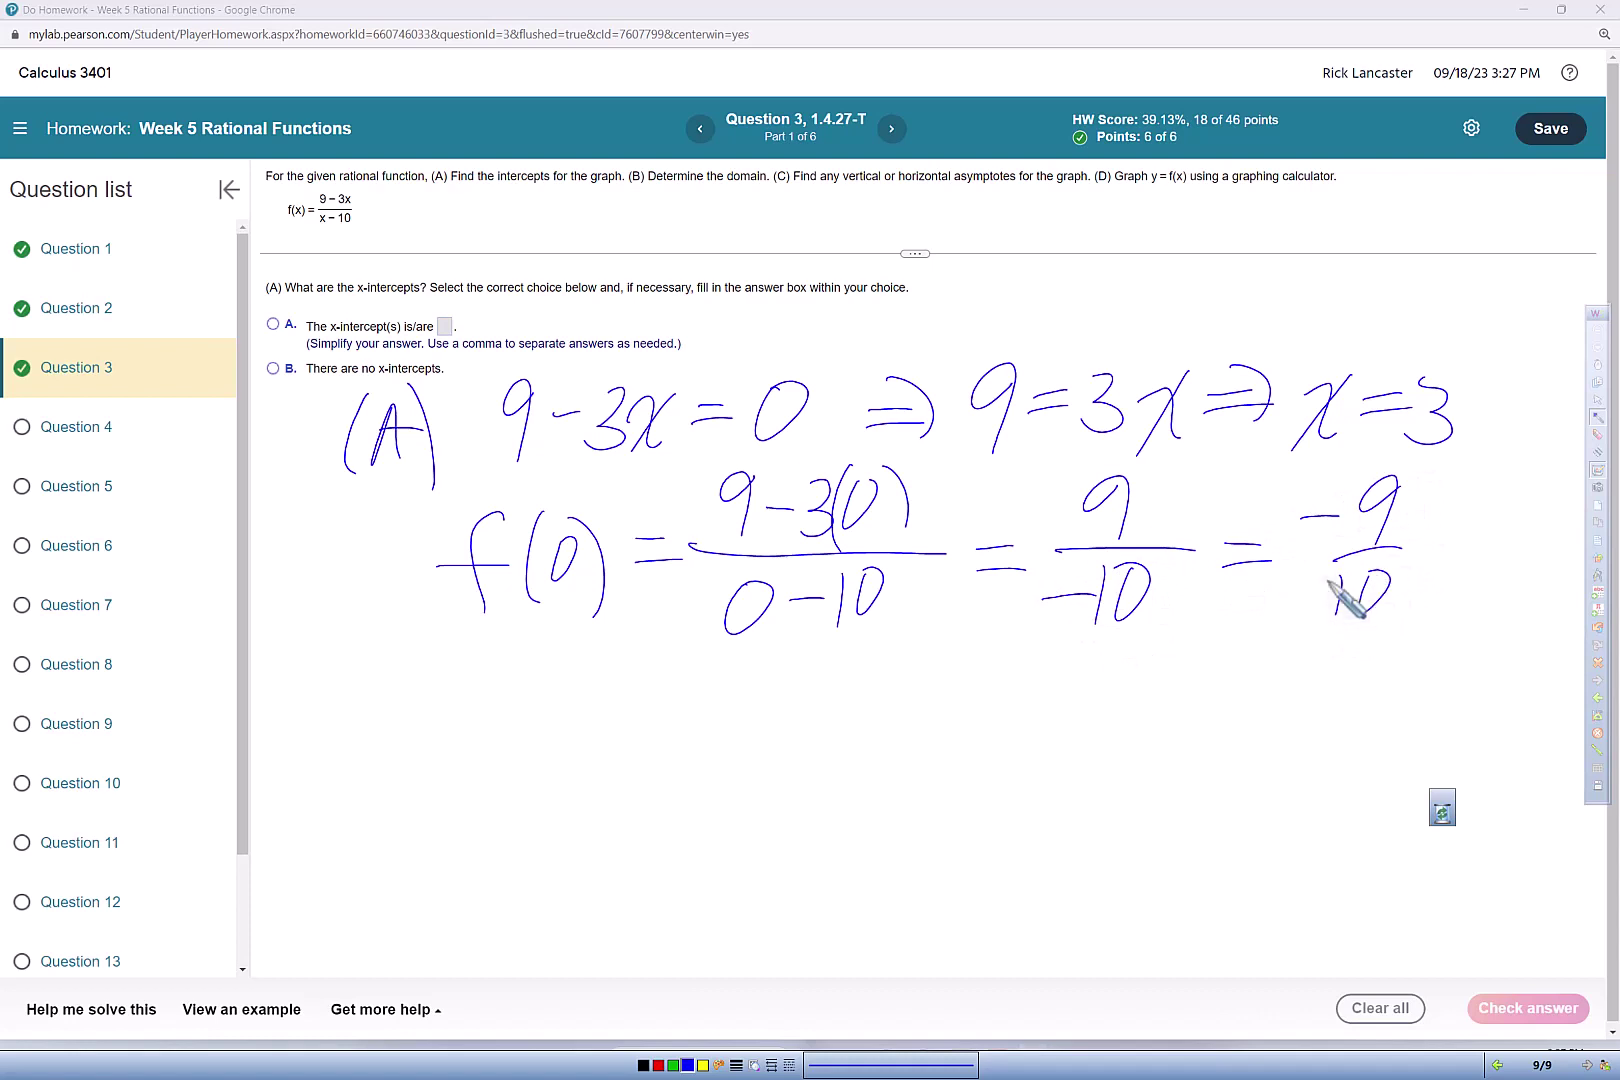
- Clear the ink, choose answer A and submit x-intercept 3
left_click(1597, 372)
left_click(444, 326)
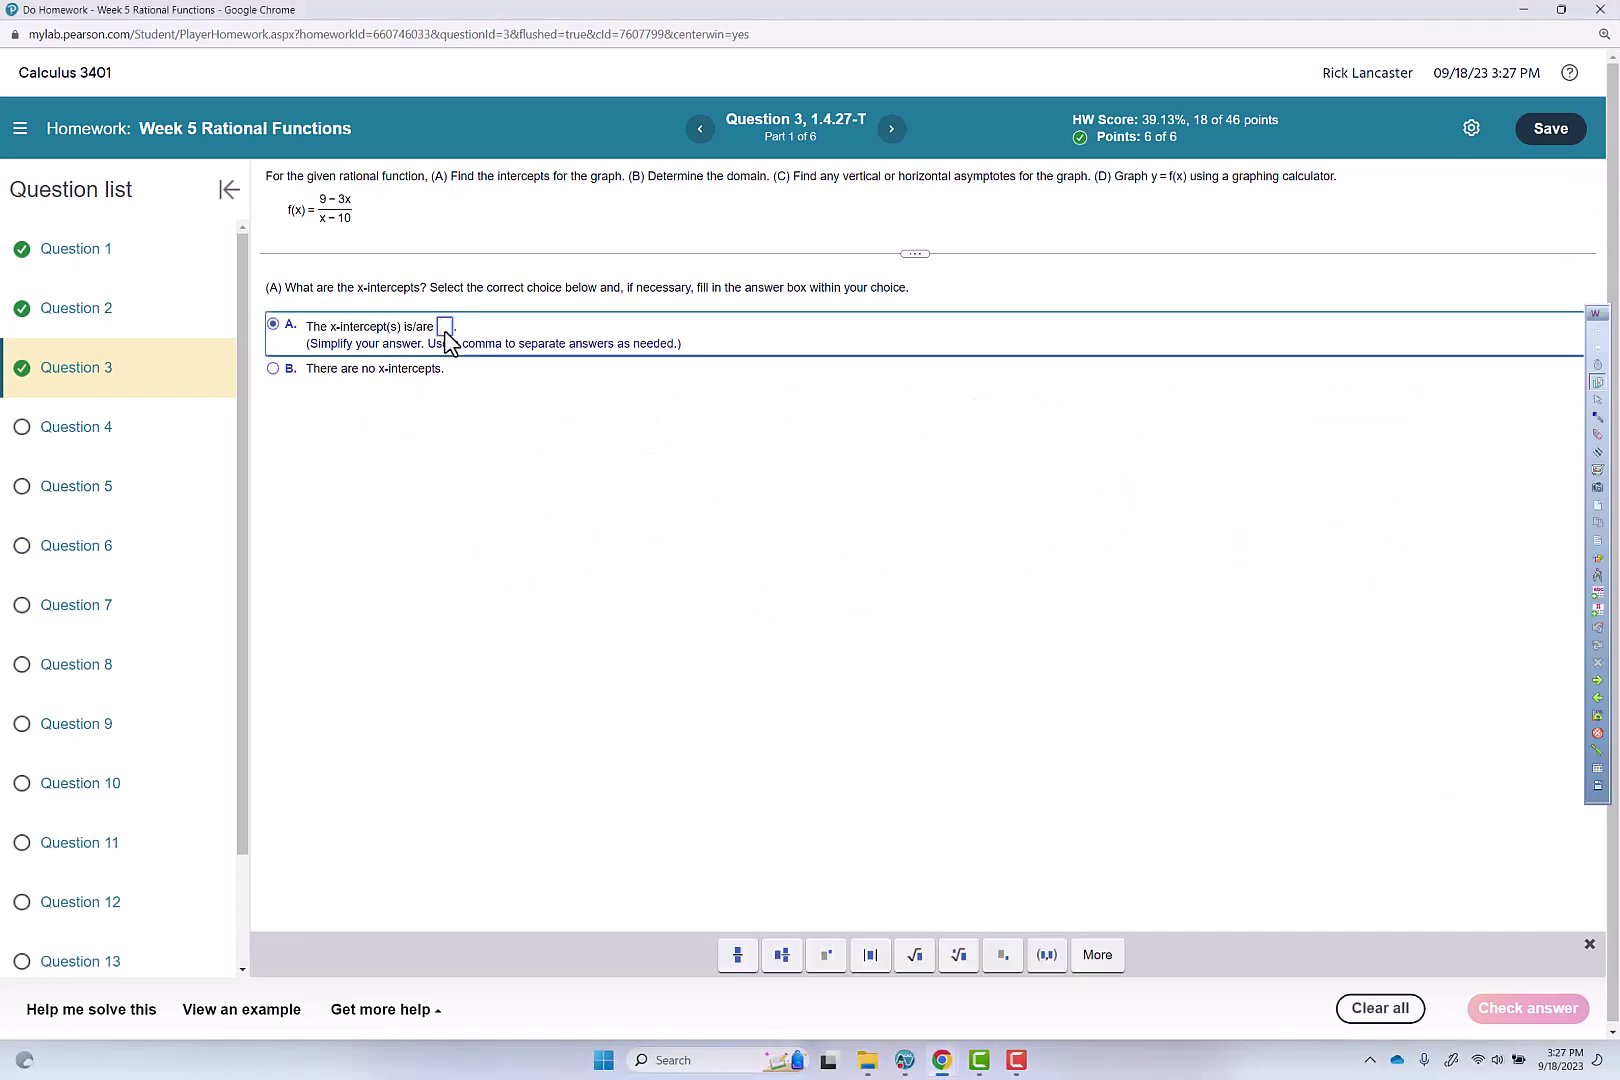
type("3")
key("Return")
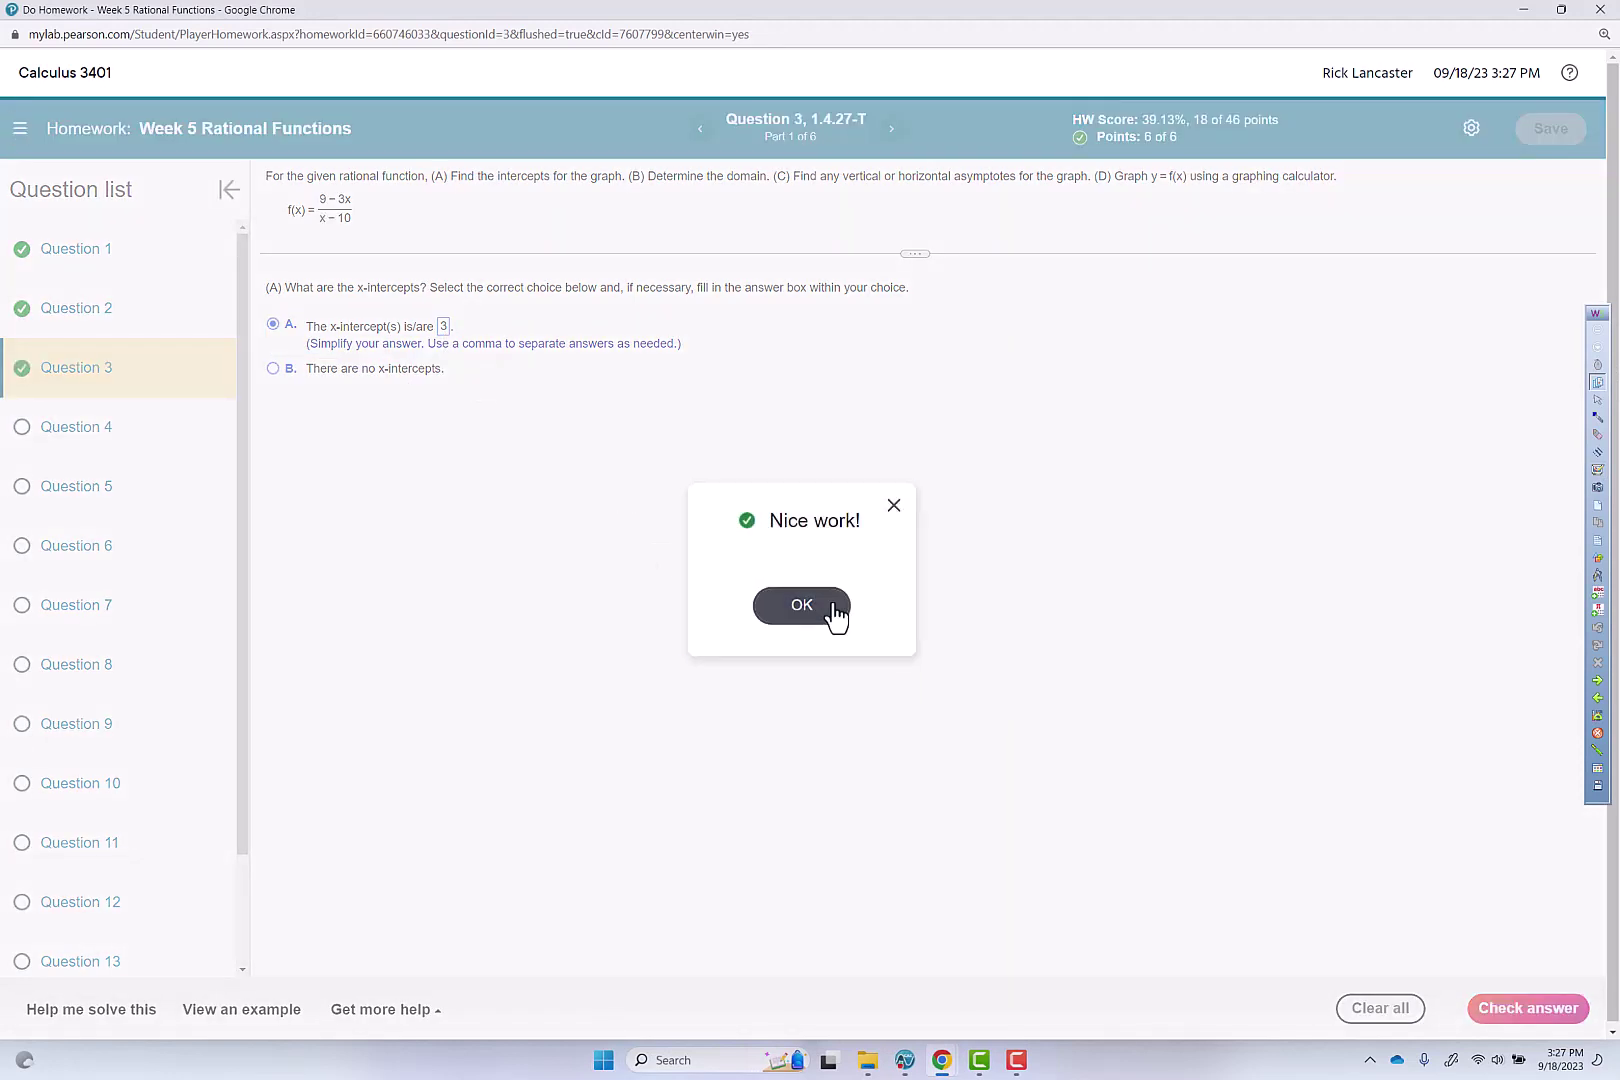
left_click(833, 612)
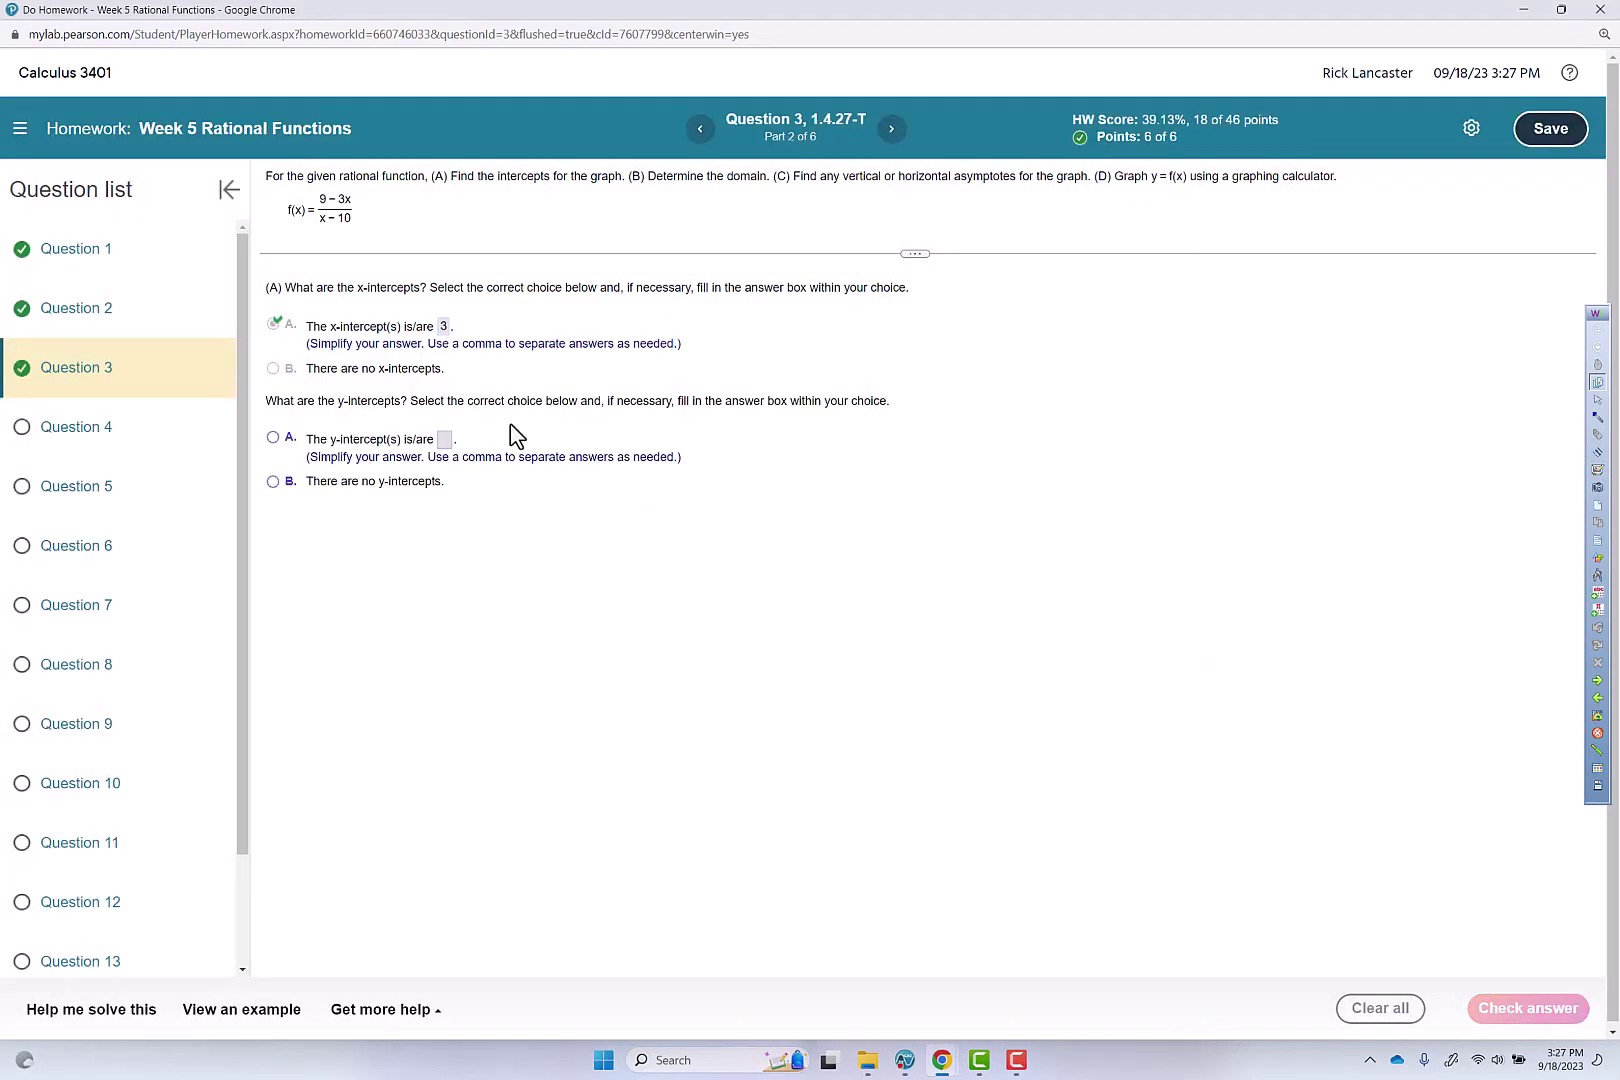
- Choose A, submit y-intercept −9/10, and continue to the domain part
left_click(444, 437)
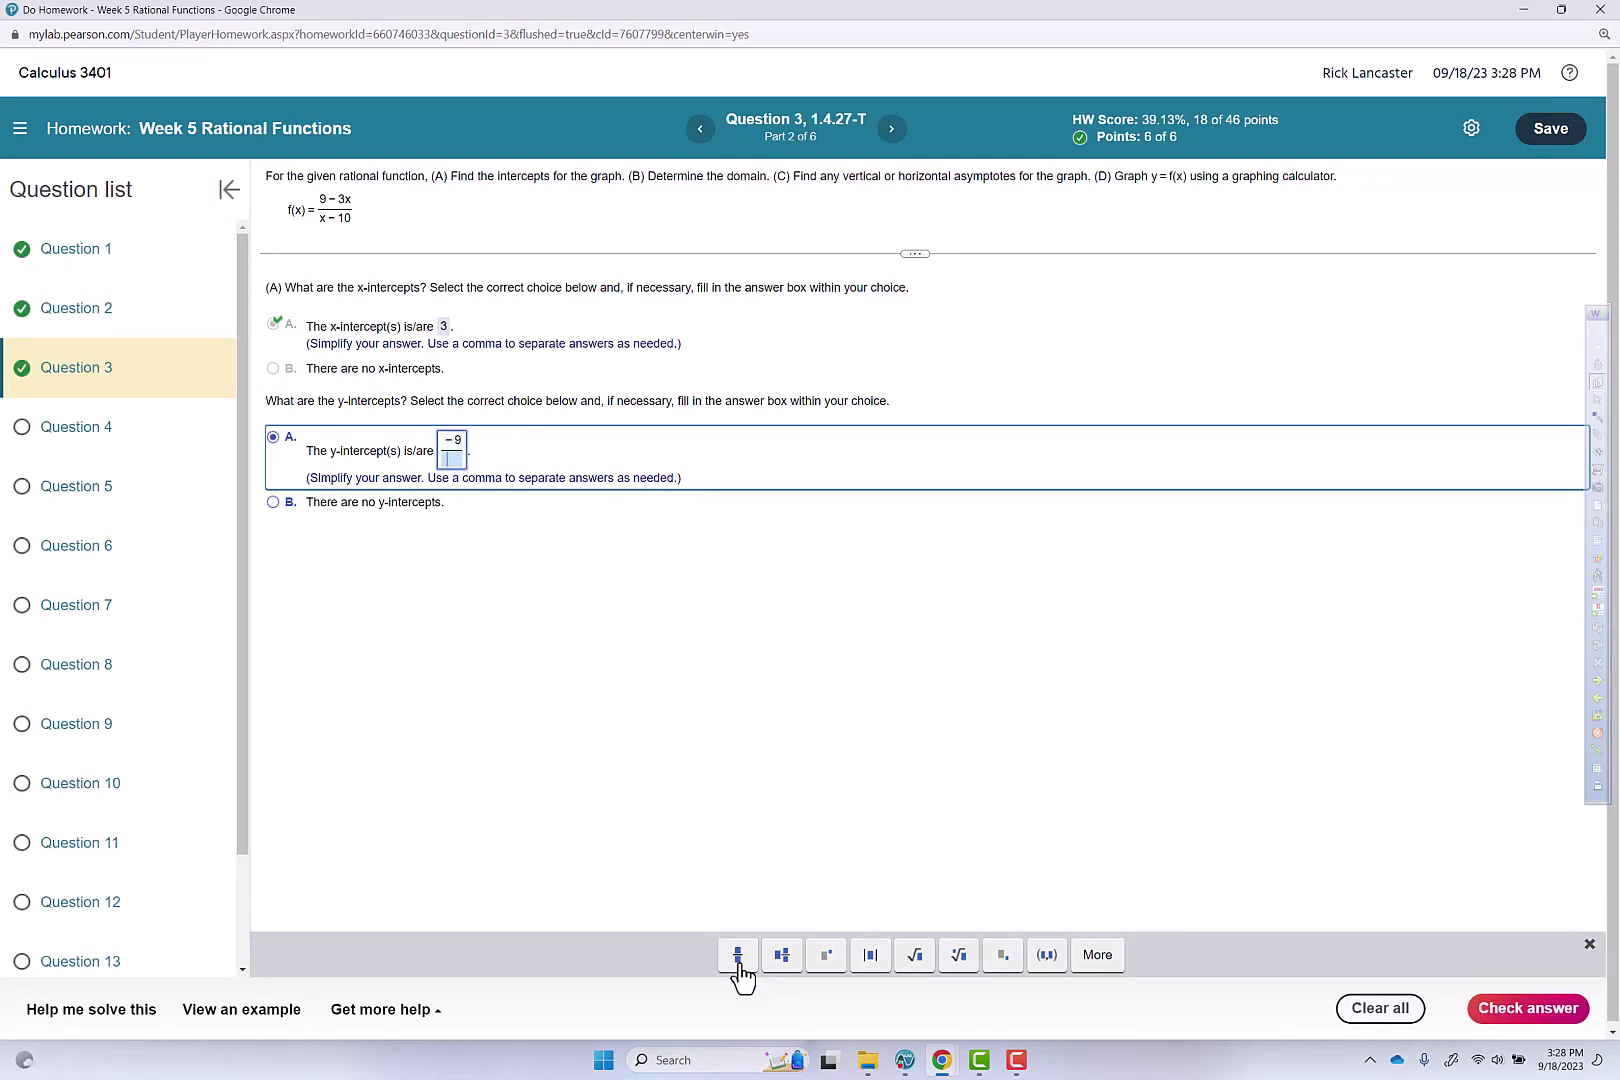
left_click(1524, 1010)
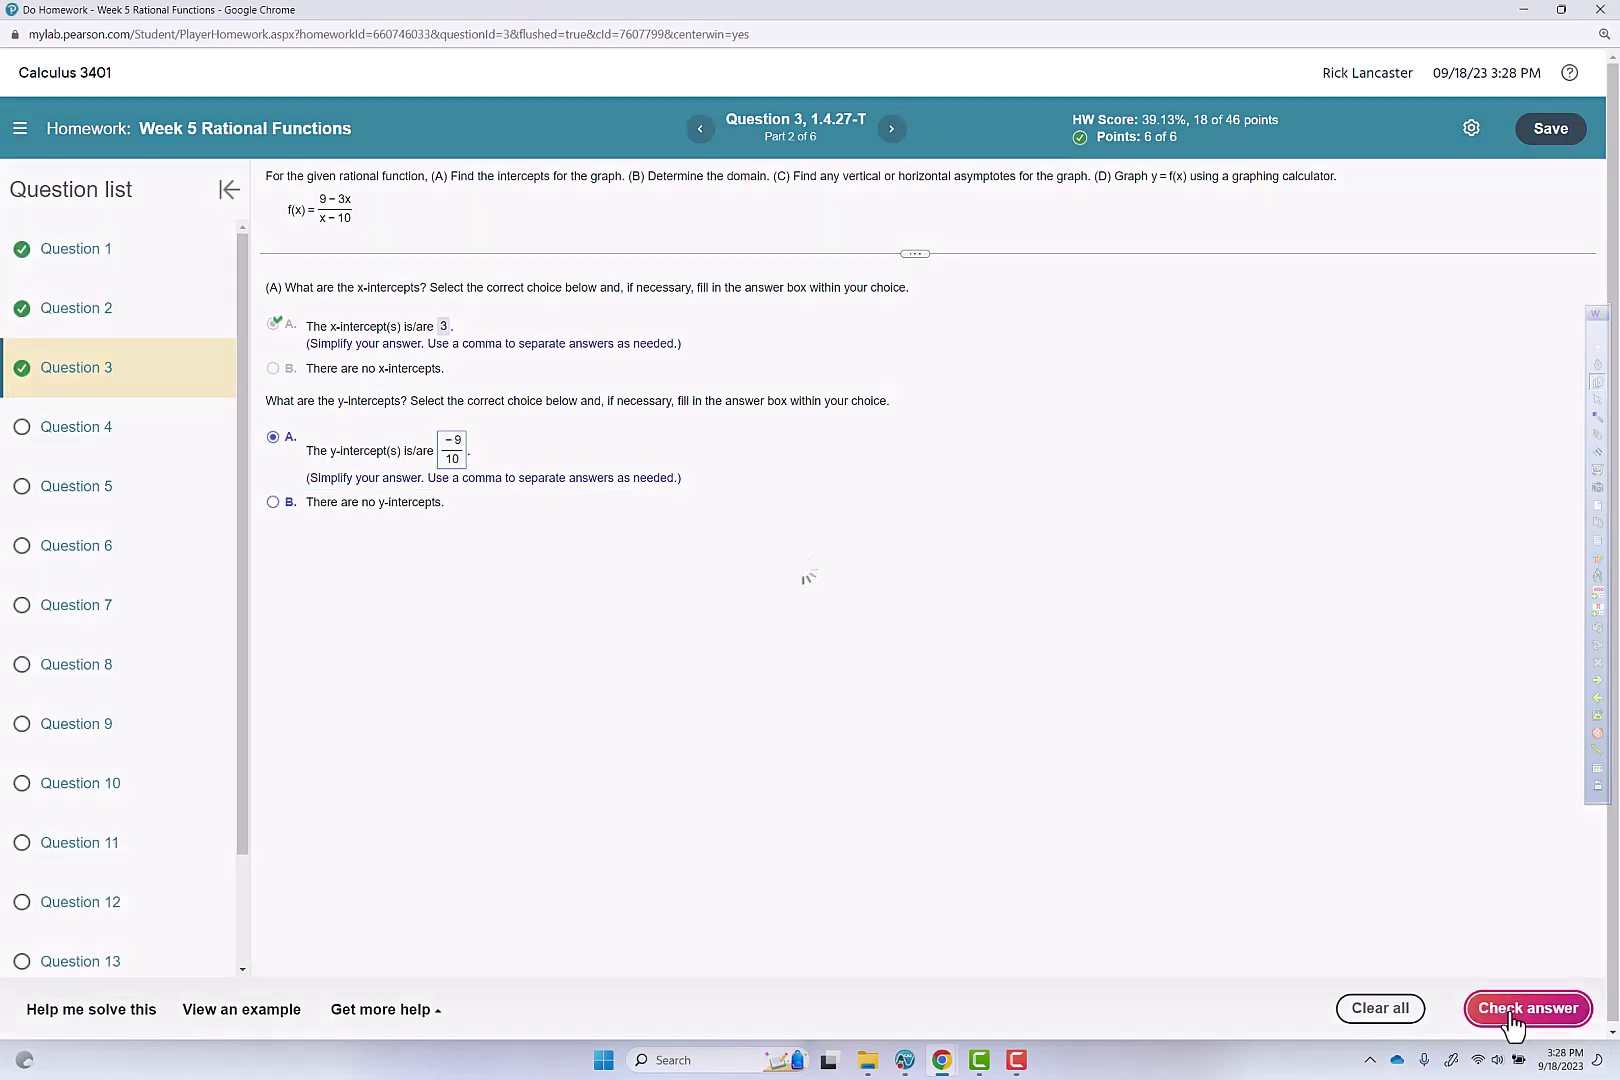
left_click(791, 608)
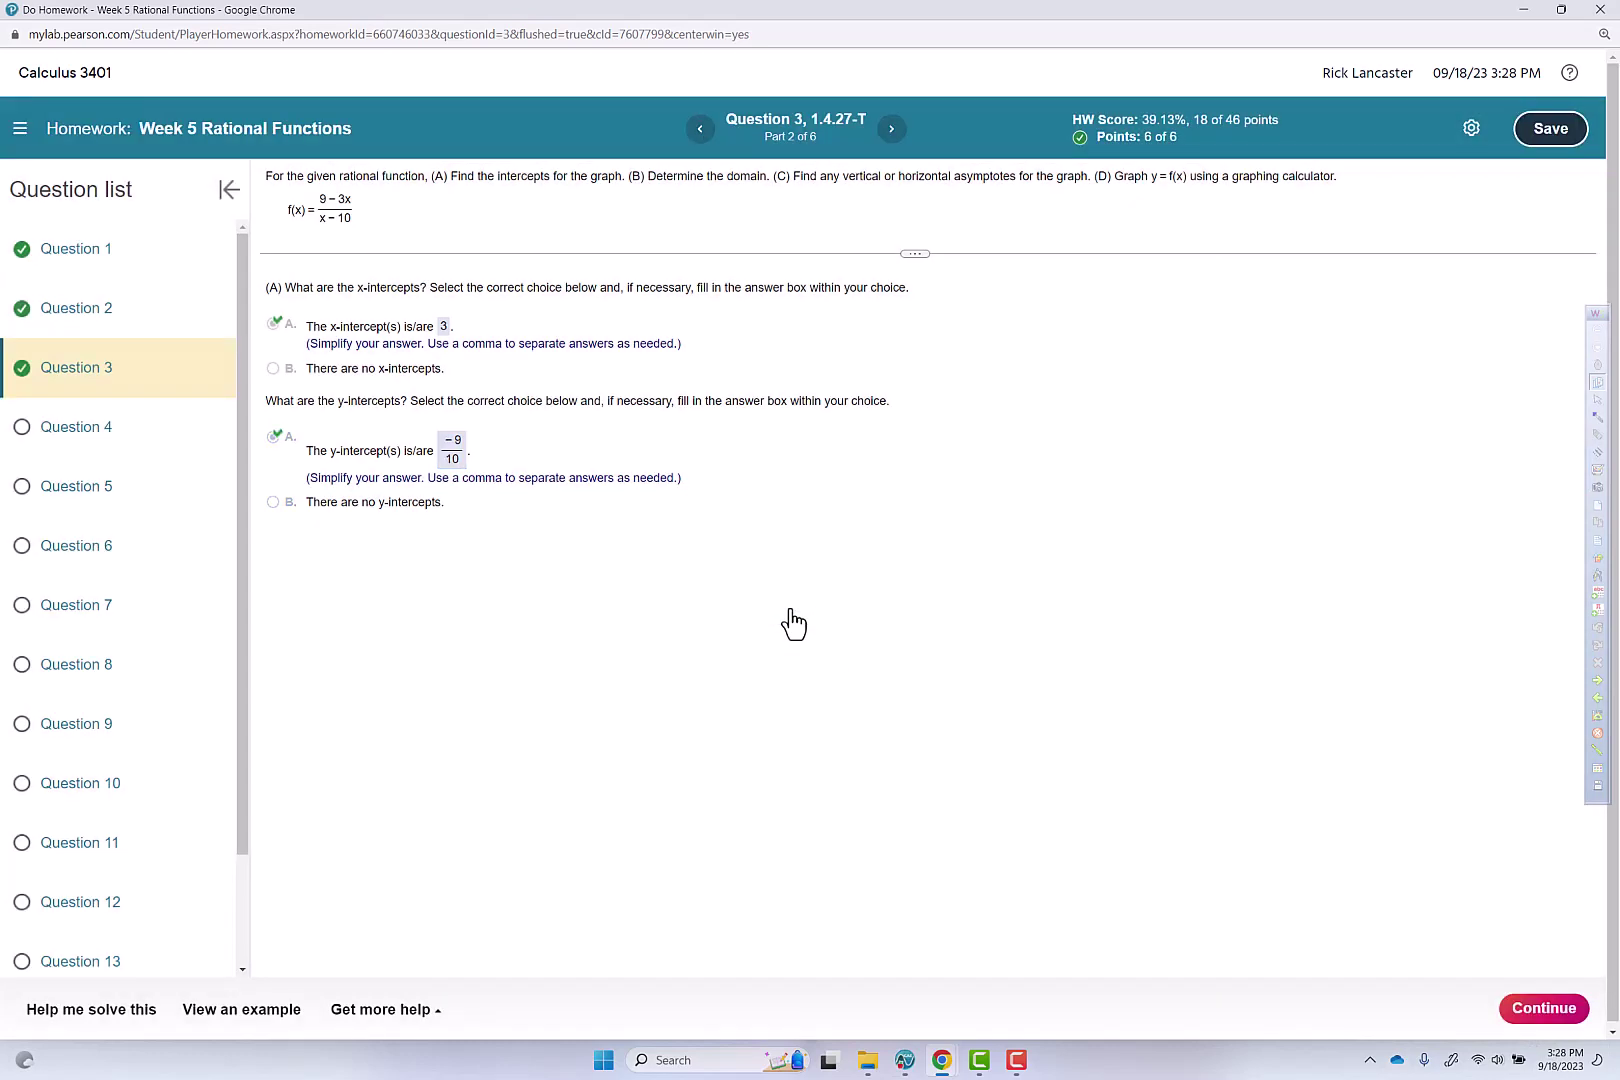
left_click(1545, 1012)
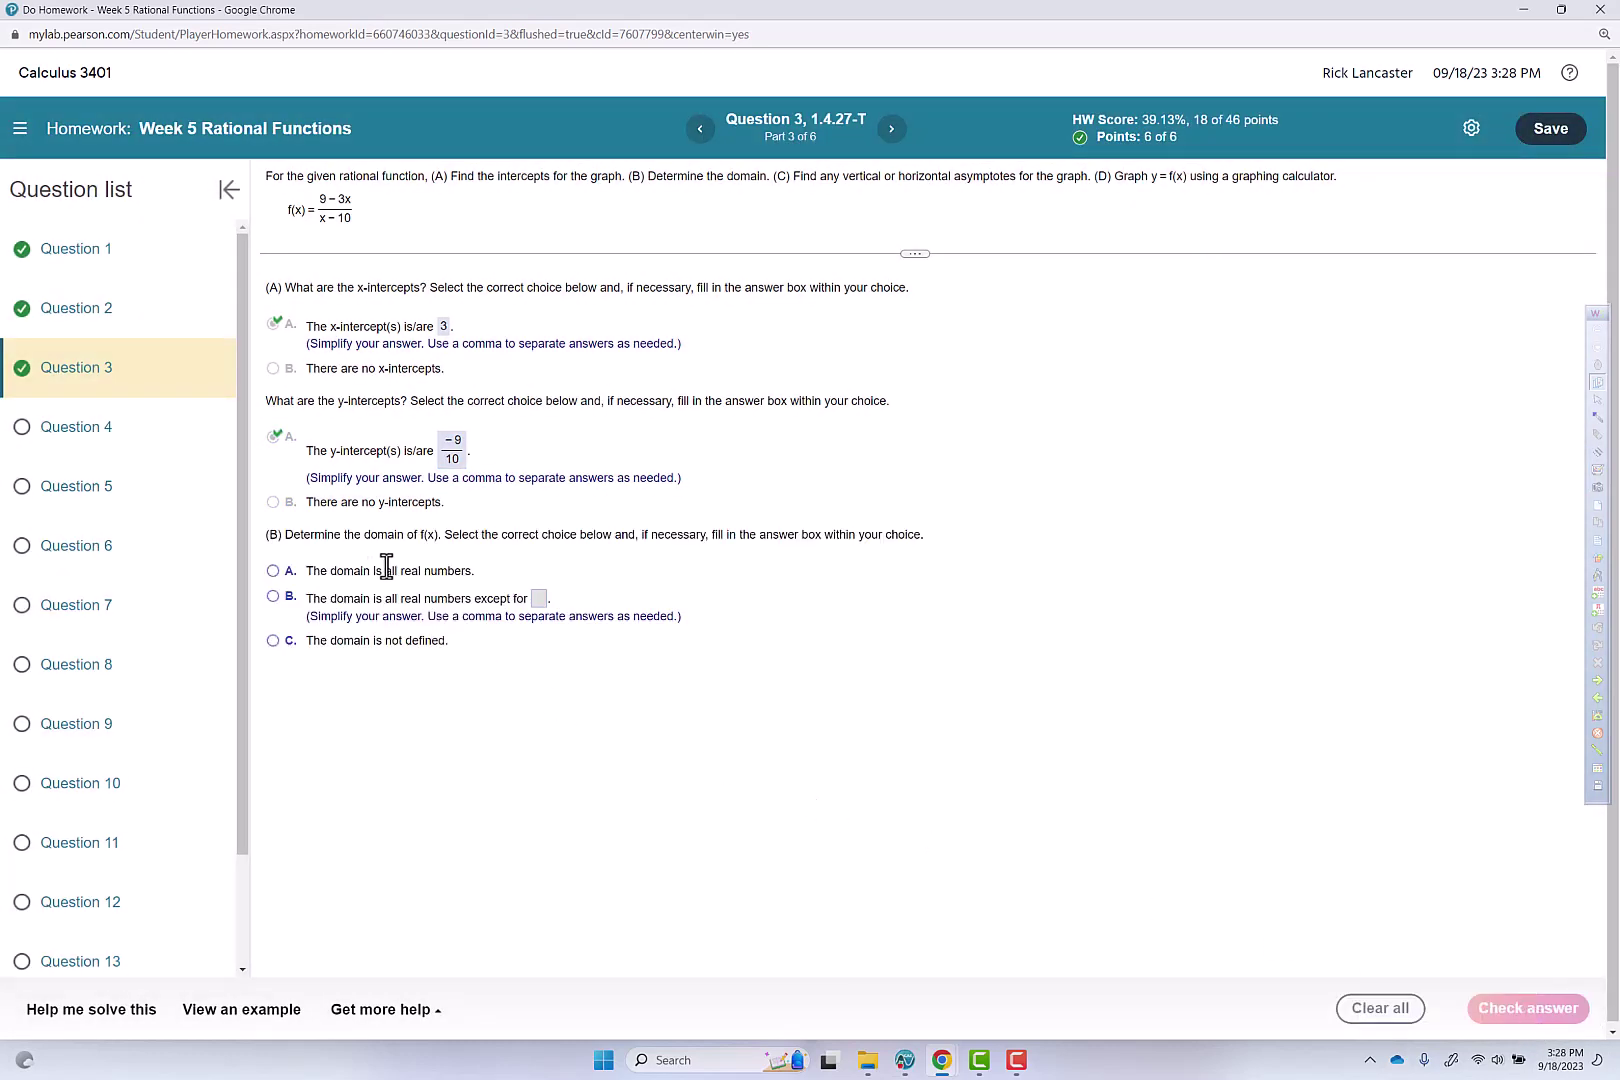
- Handwrite x − 10 ≠ 0, so x ≠ 10, below the domain choices
left_click(1599, 476)
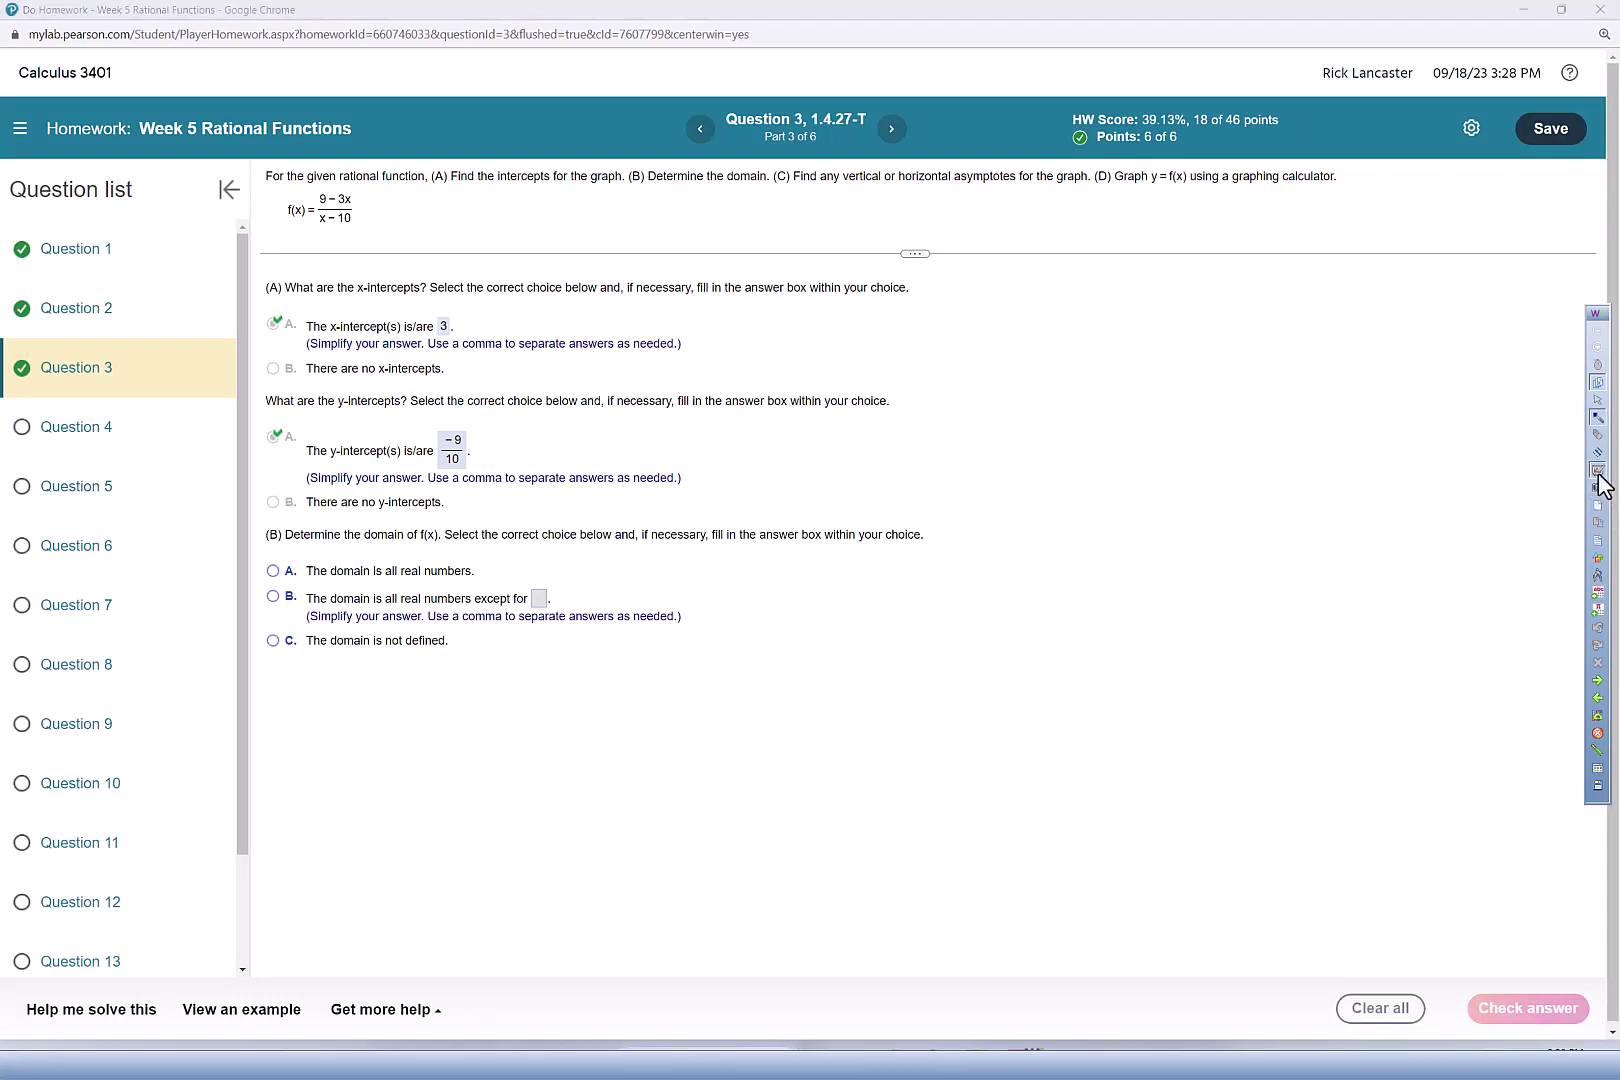
mouse_move(630, 649)
left_mouse_down()
mouse_move(651, 643)
mouse_move(680, 700)
left_mouse_up()
mouse_move(681, 641)
left_mouse_down()
mouse_move(629, 712)
mouse_move(724, 654)
mouse_move(741, 688)
mouse_move(770, 642)
mouse_move(846, 638)
left_mouse_up()
mouse_move(806, 660)
left_mouse_down()
mouse_move(848, 657)
mouse_move(816, 673)
left_mouse_up()
left_click_drag(912, 602, 910, 606)
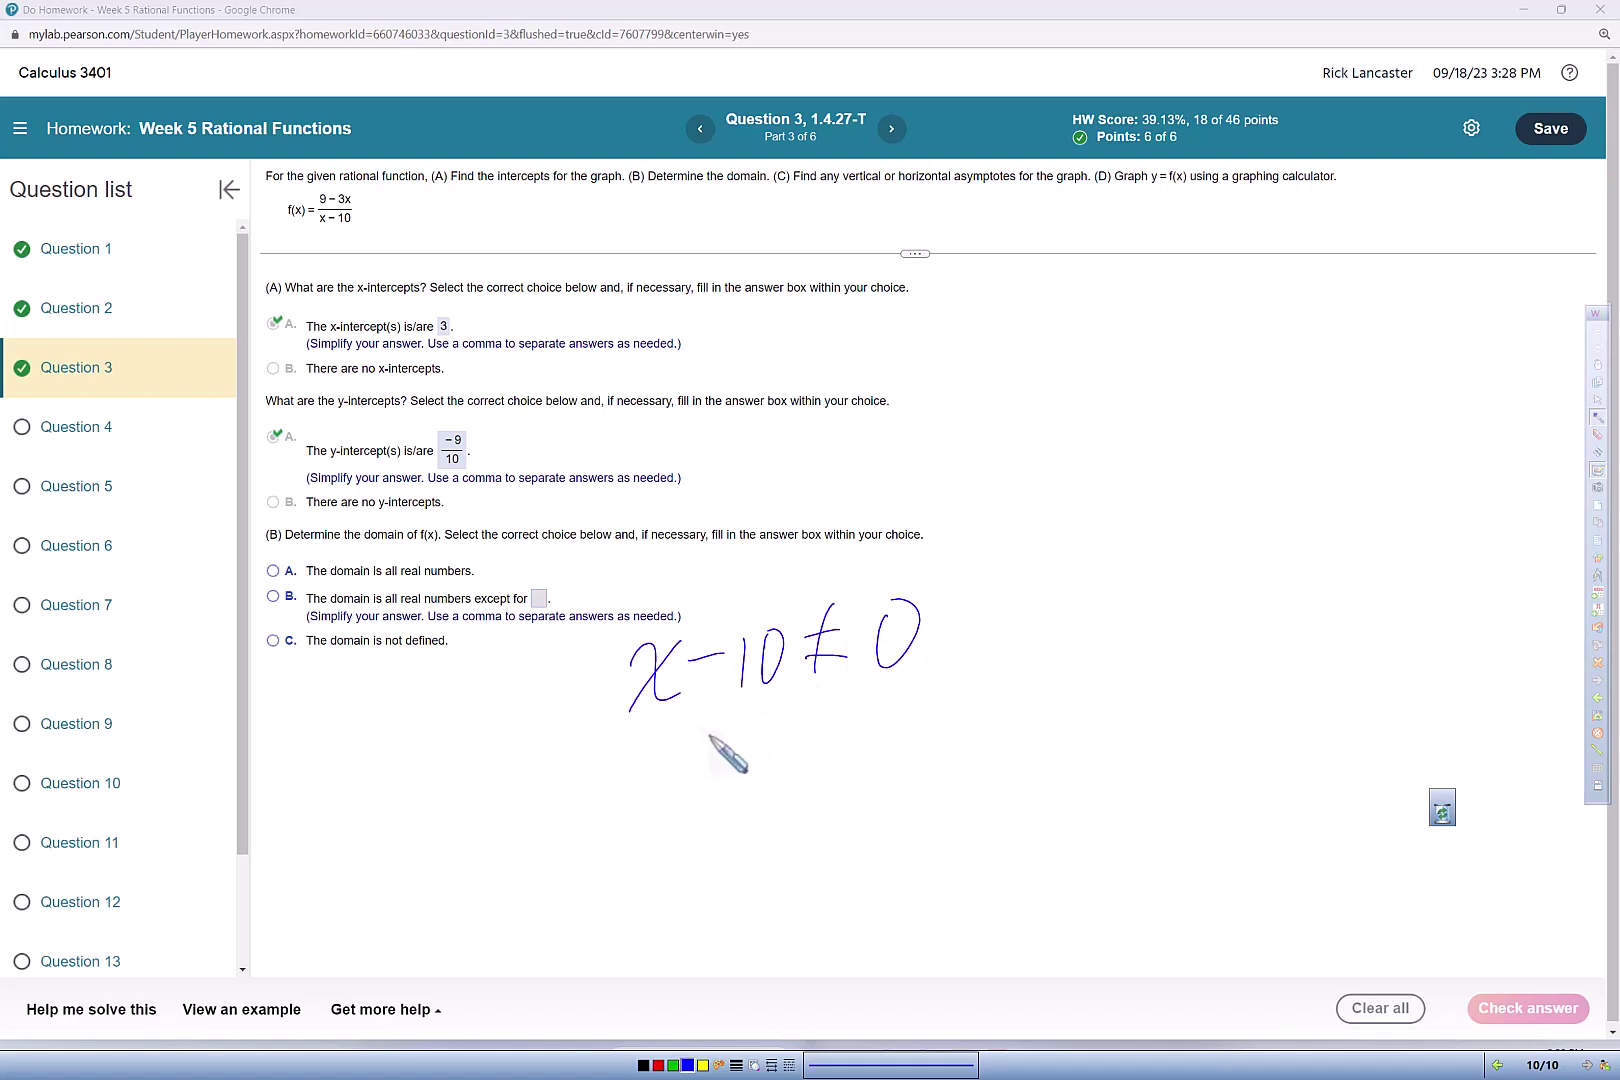
mouse_move(708, 724)
left_mouse_down()
mouse_move(698, 792)
mouse_move(760, 786)
mouse_move(814, 737)
left_mouse_up()
mouse_move(749, 765)
left_mouse_down()
mouse_move(814, 760)
mouse_move(769, 795)
left_mouse_up()
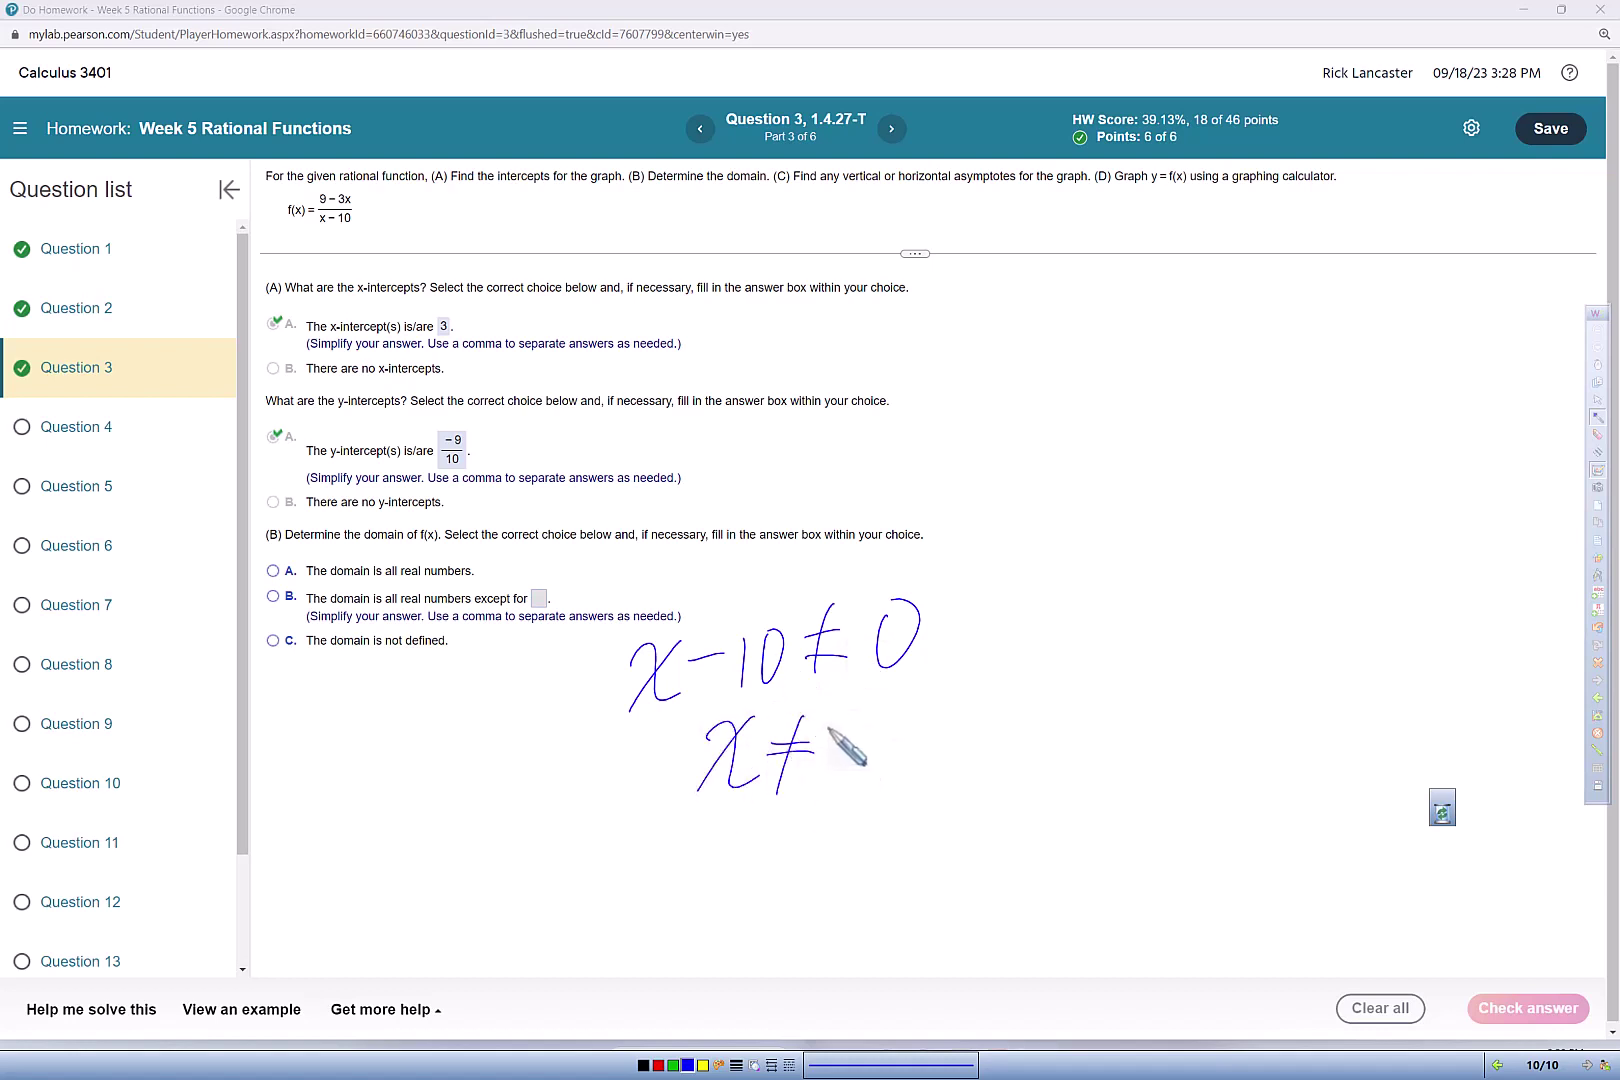
mouse_move(828, 733)
left_mouse_down()
mouse_move(862, 729)
mouse_move(848, 782)
left_mouse_up()
left_click_drag(900, 719, 893, 728)
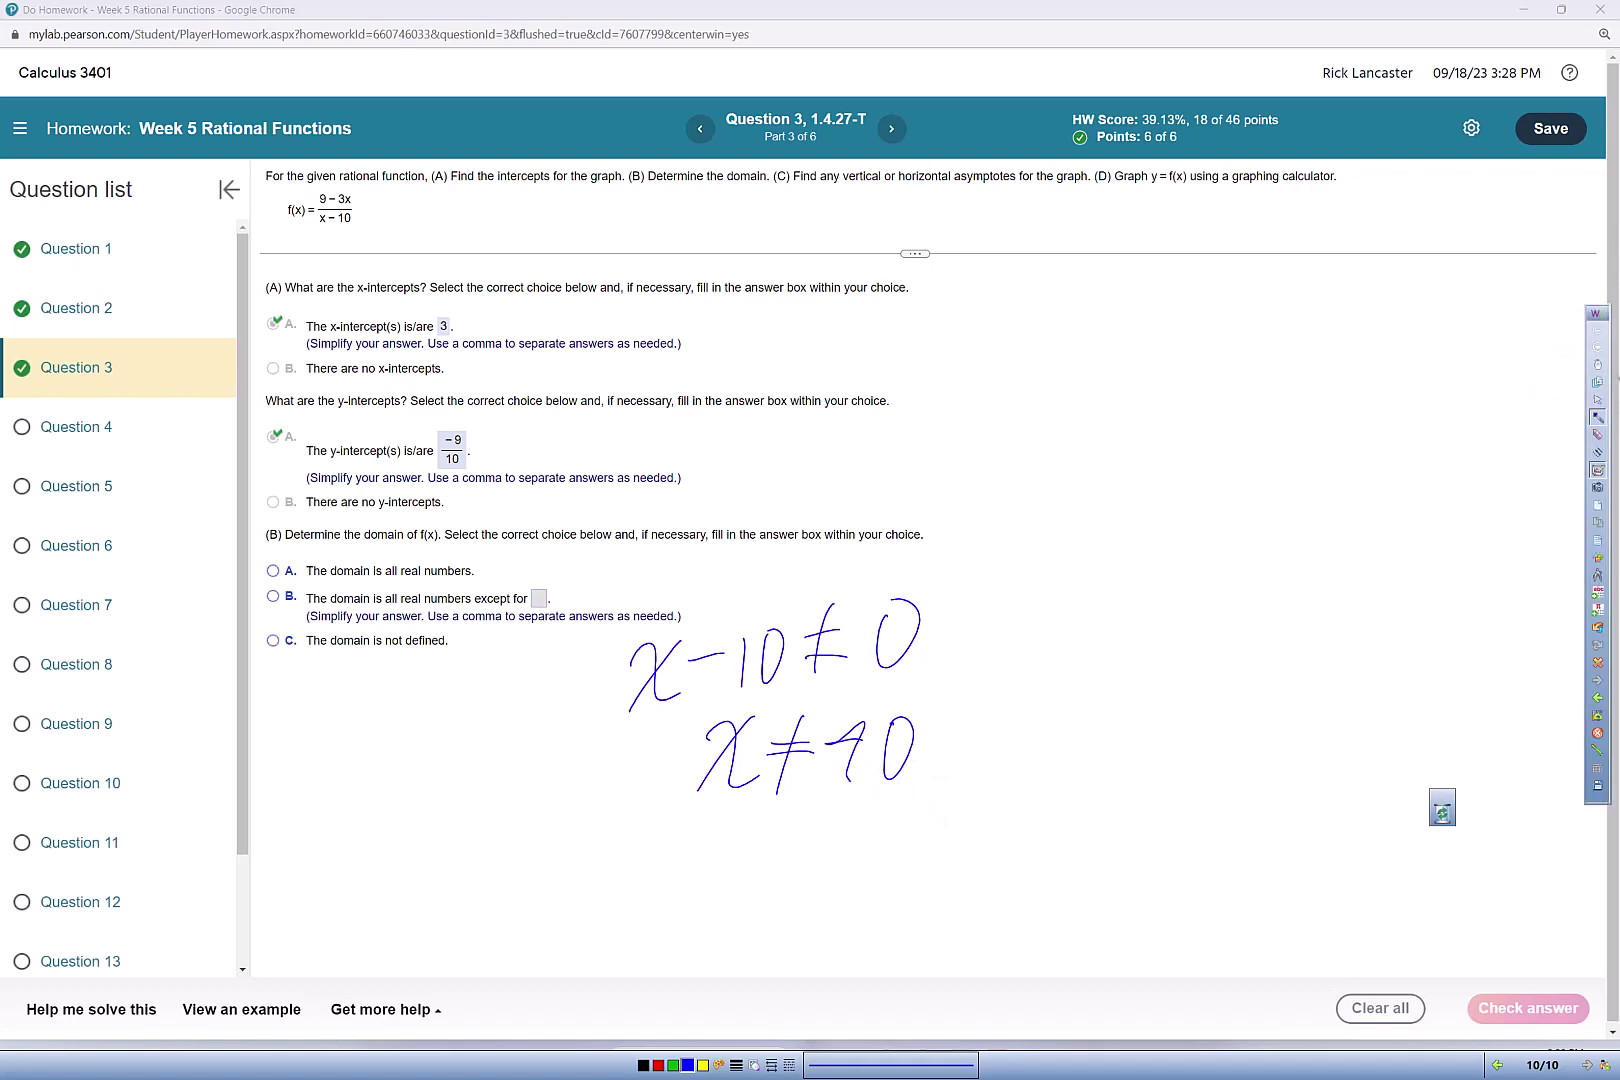
- Clear the ink and answer the domain as all reals except 10 (choice B)
left_click(1597, 367)
left_click(545, 602)
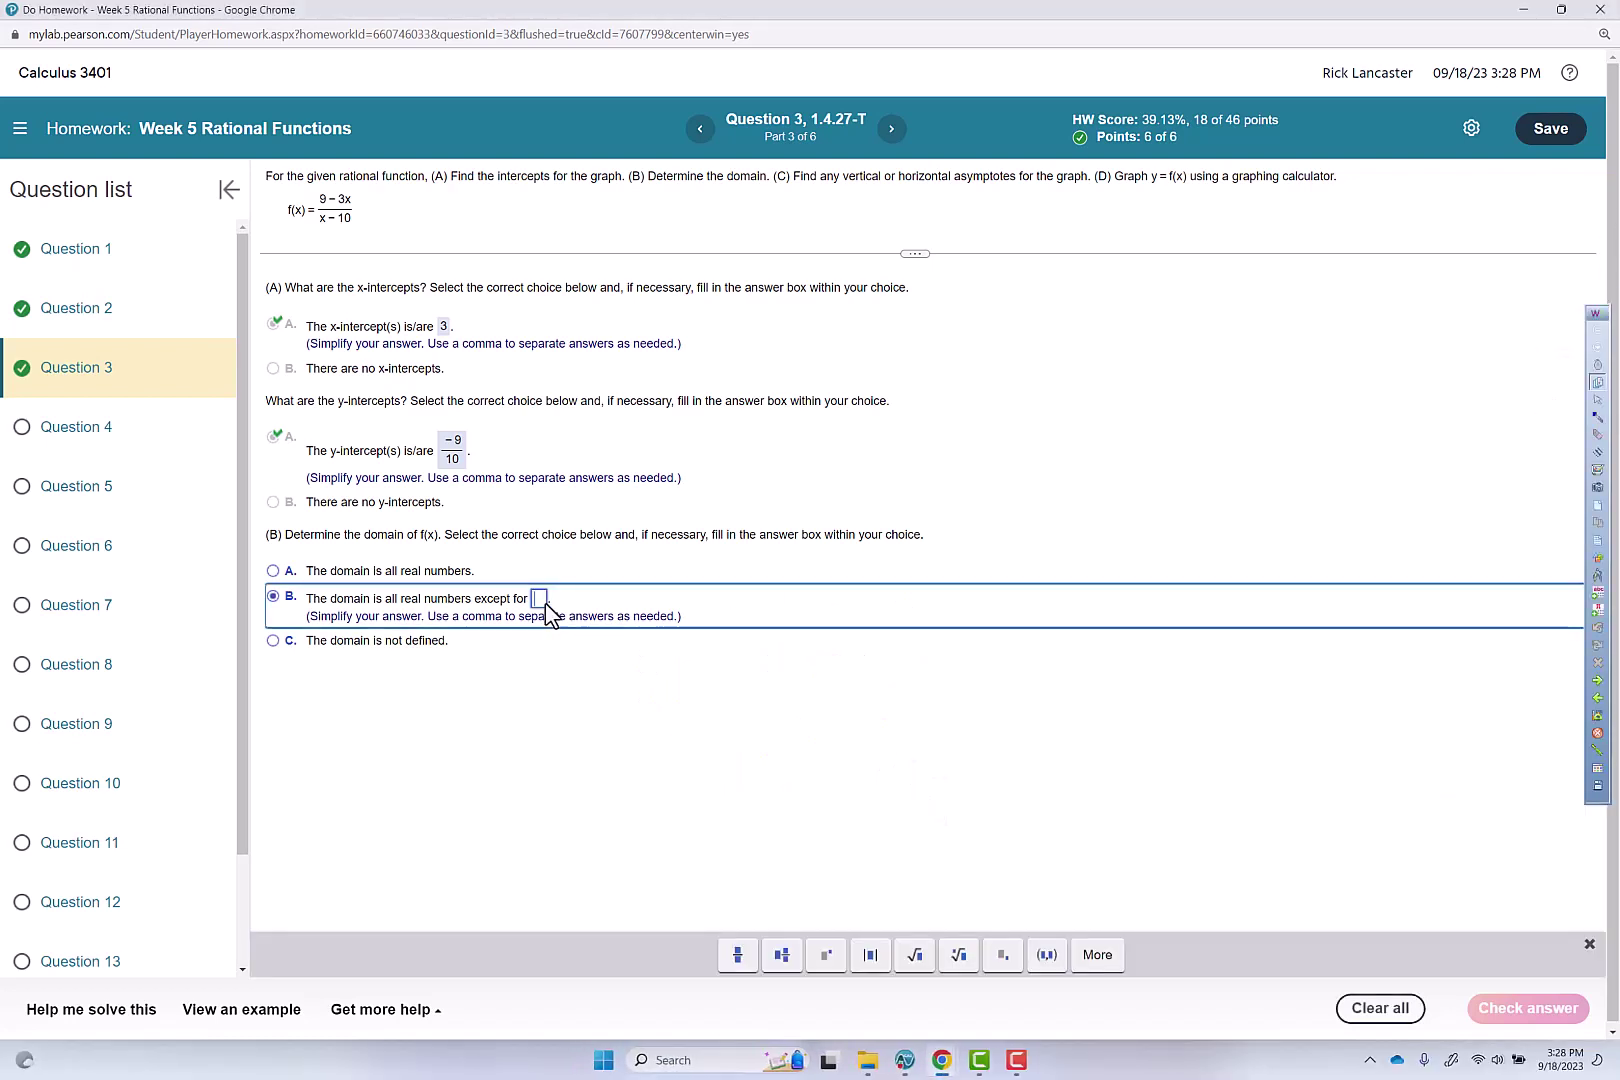
type("10")
key("Return")
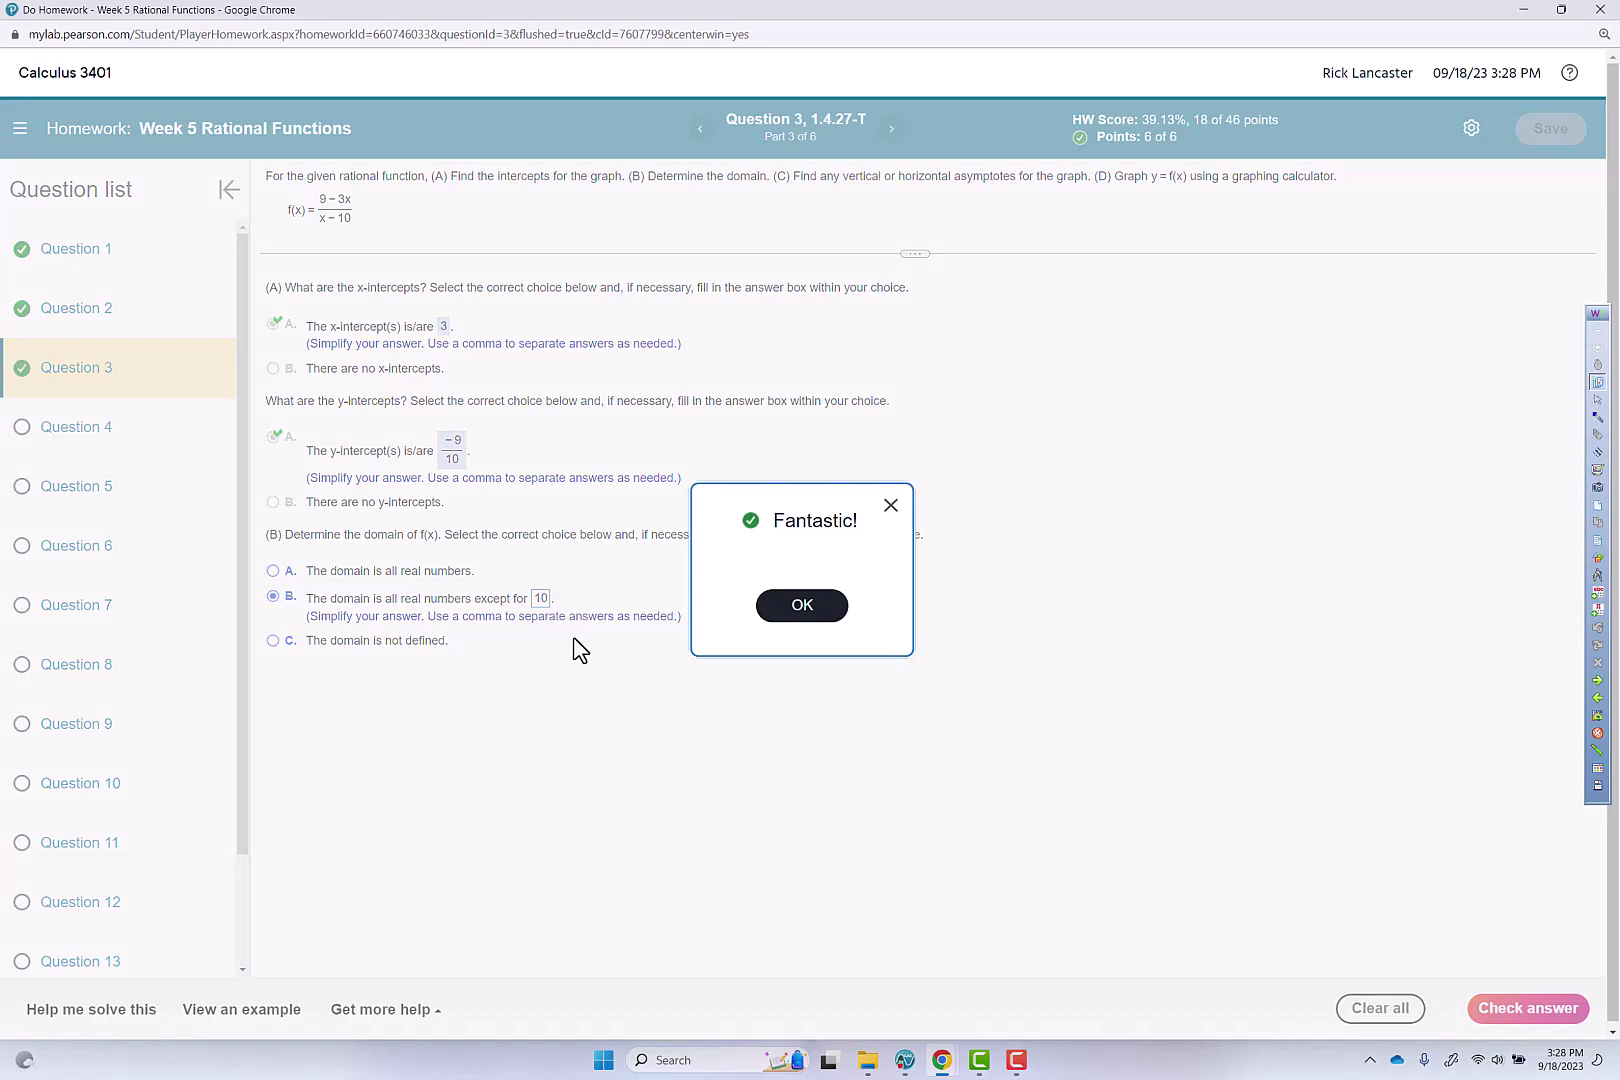
left_click(795, 606)
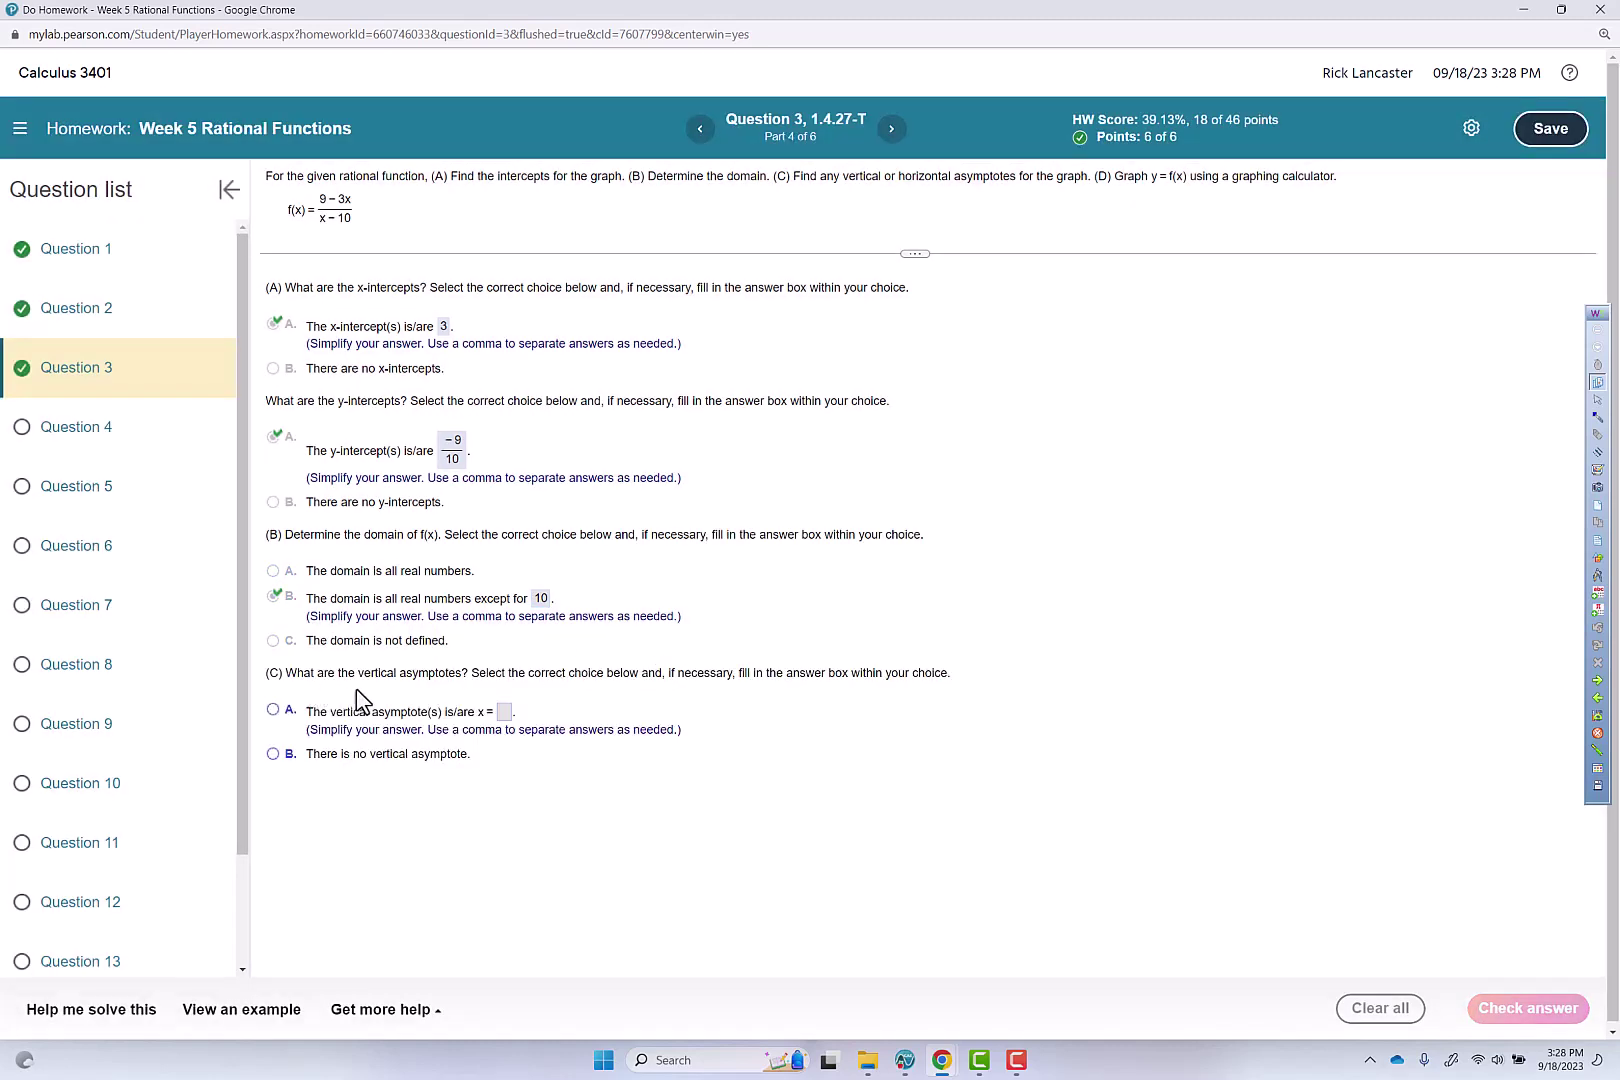
- Choose A and submit the vertical asymptote x = 10
left_click(503, 712)
type("10")
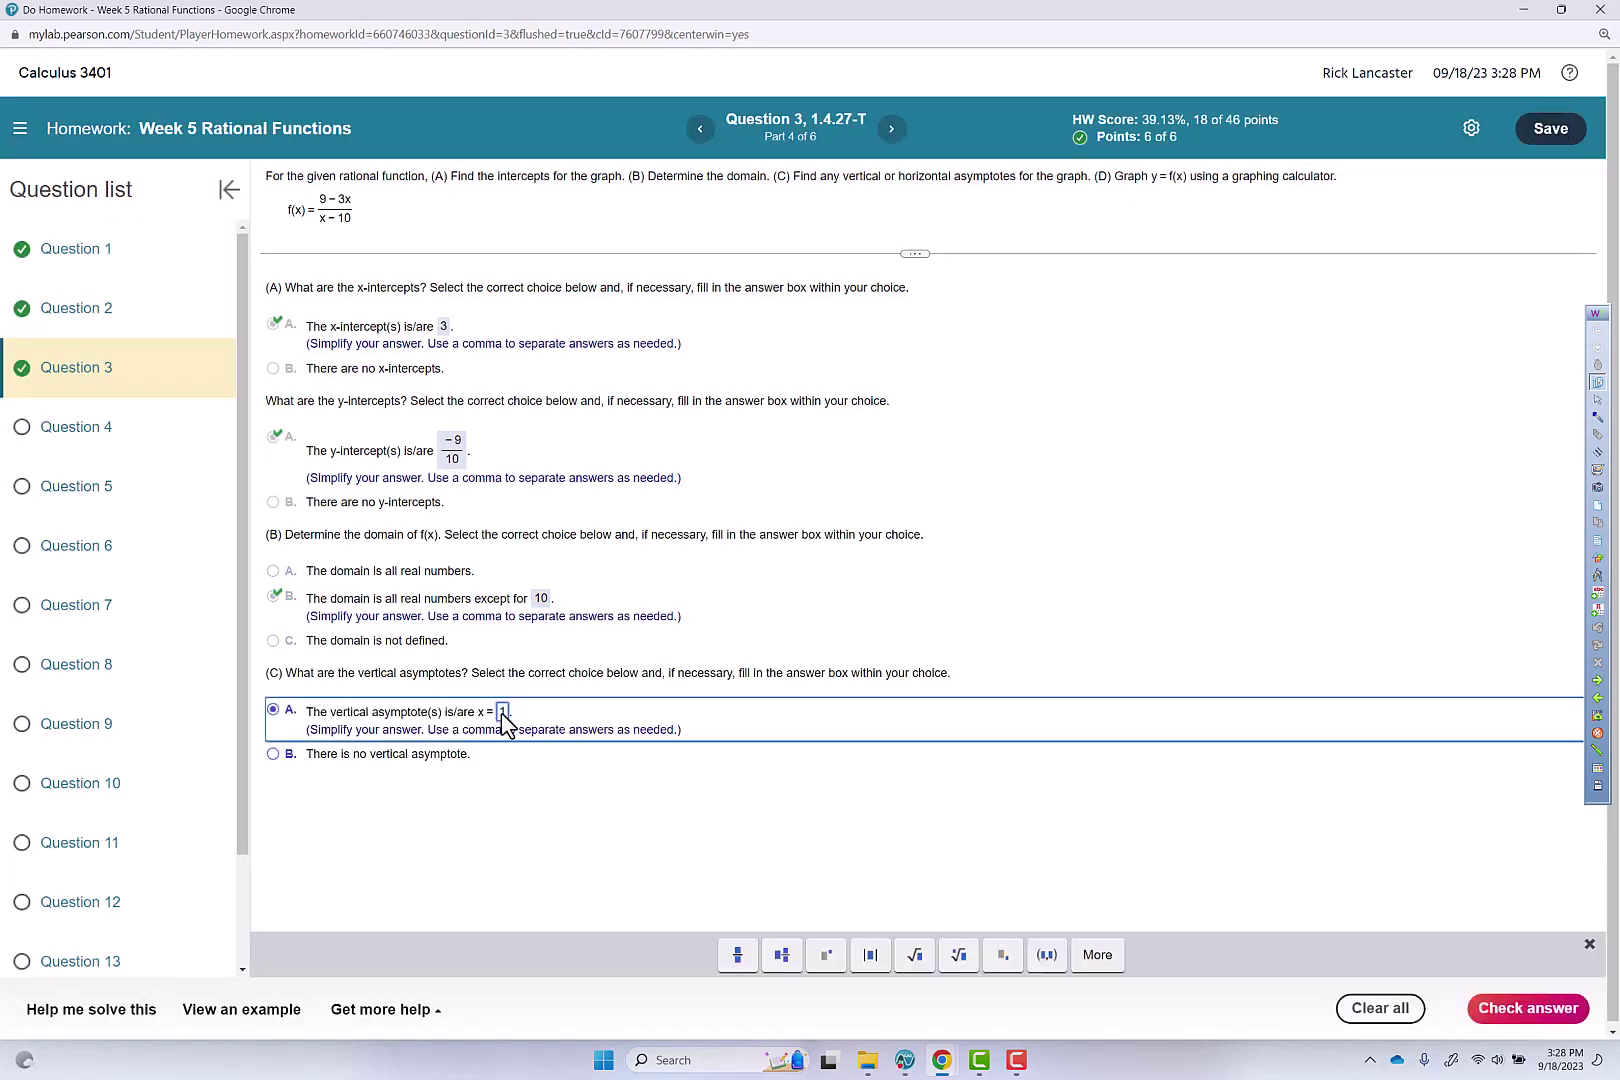
left_click(1511, 1010)
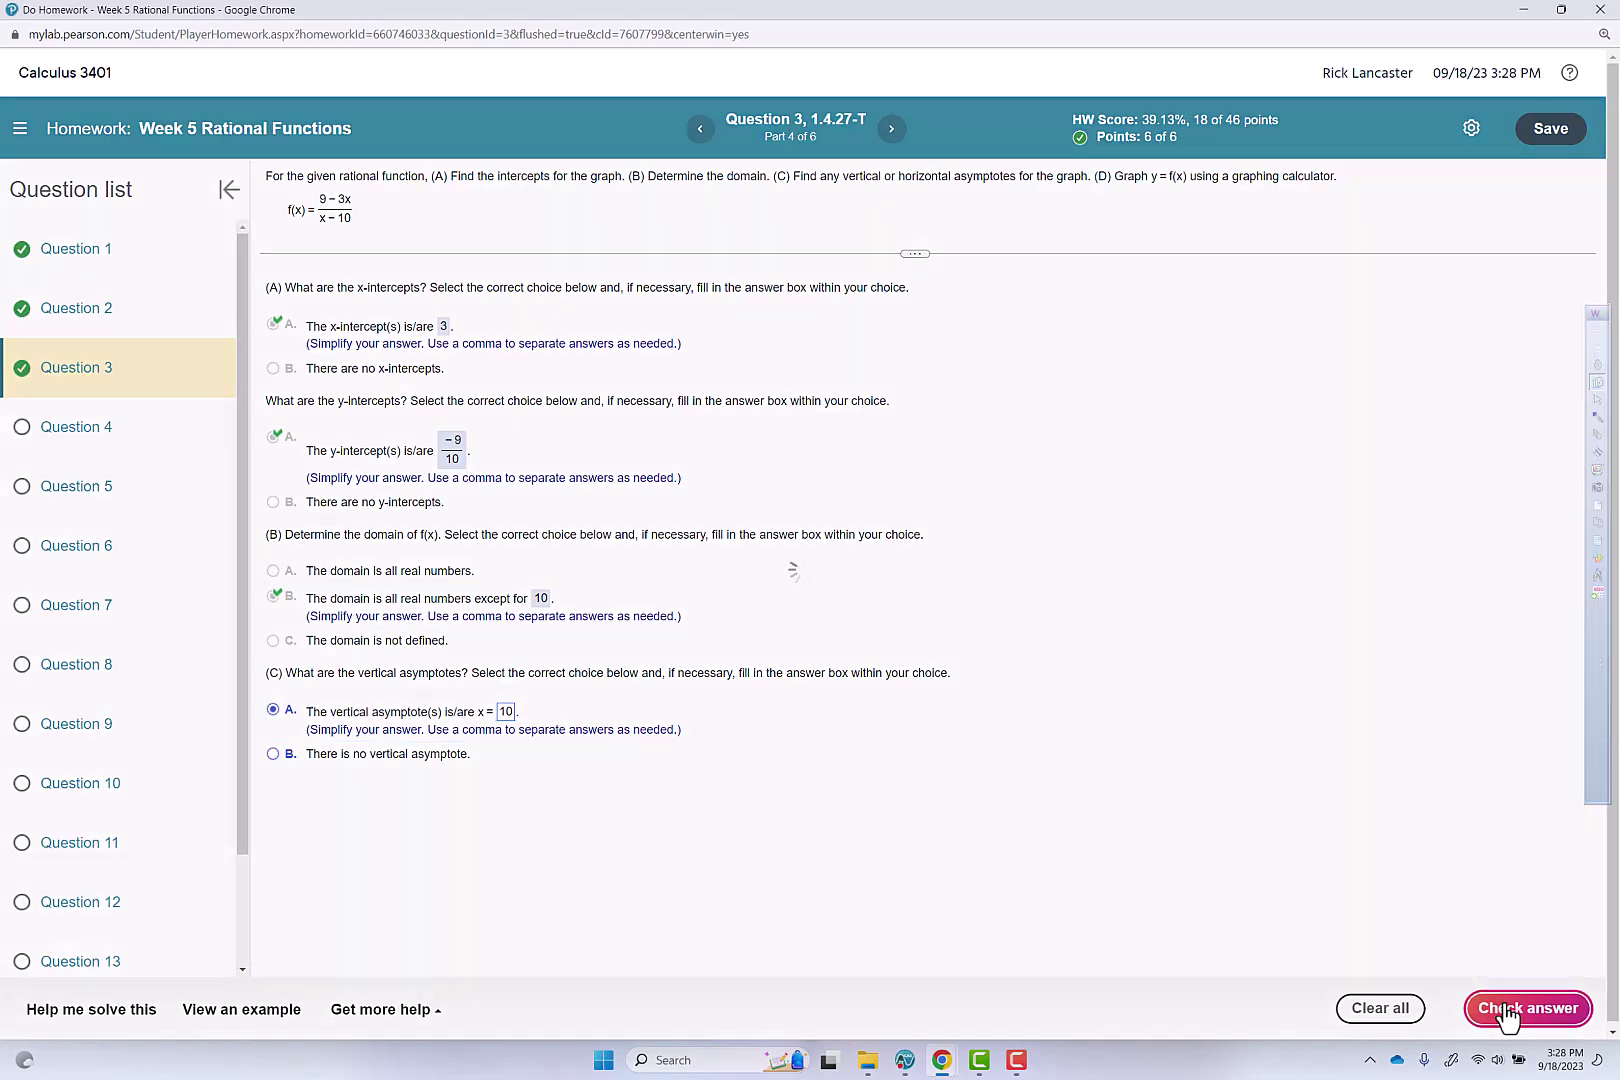
left_click(800, 606)
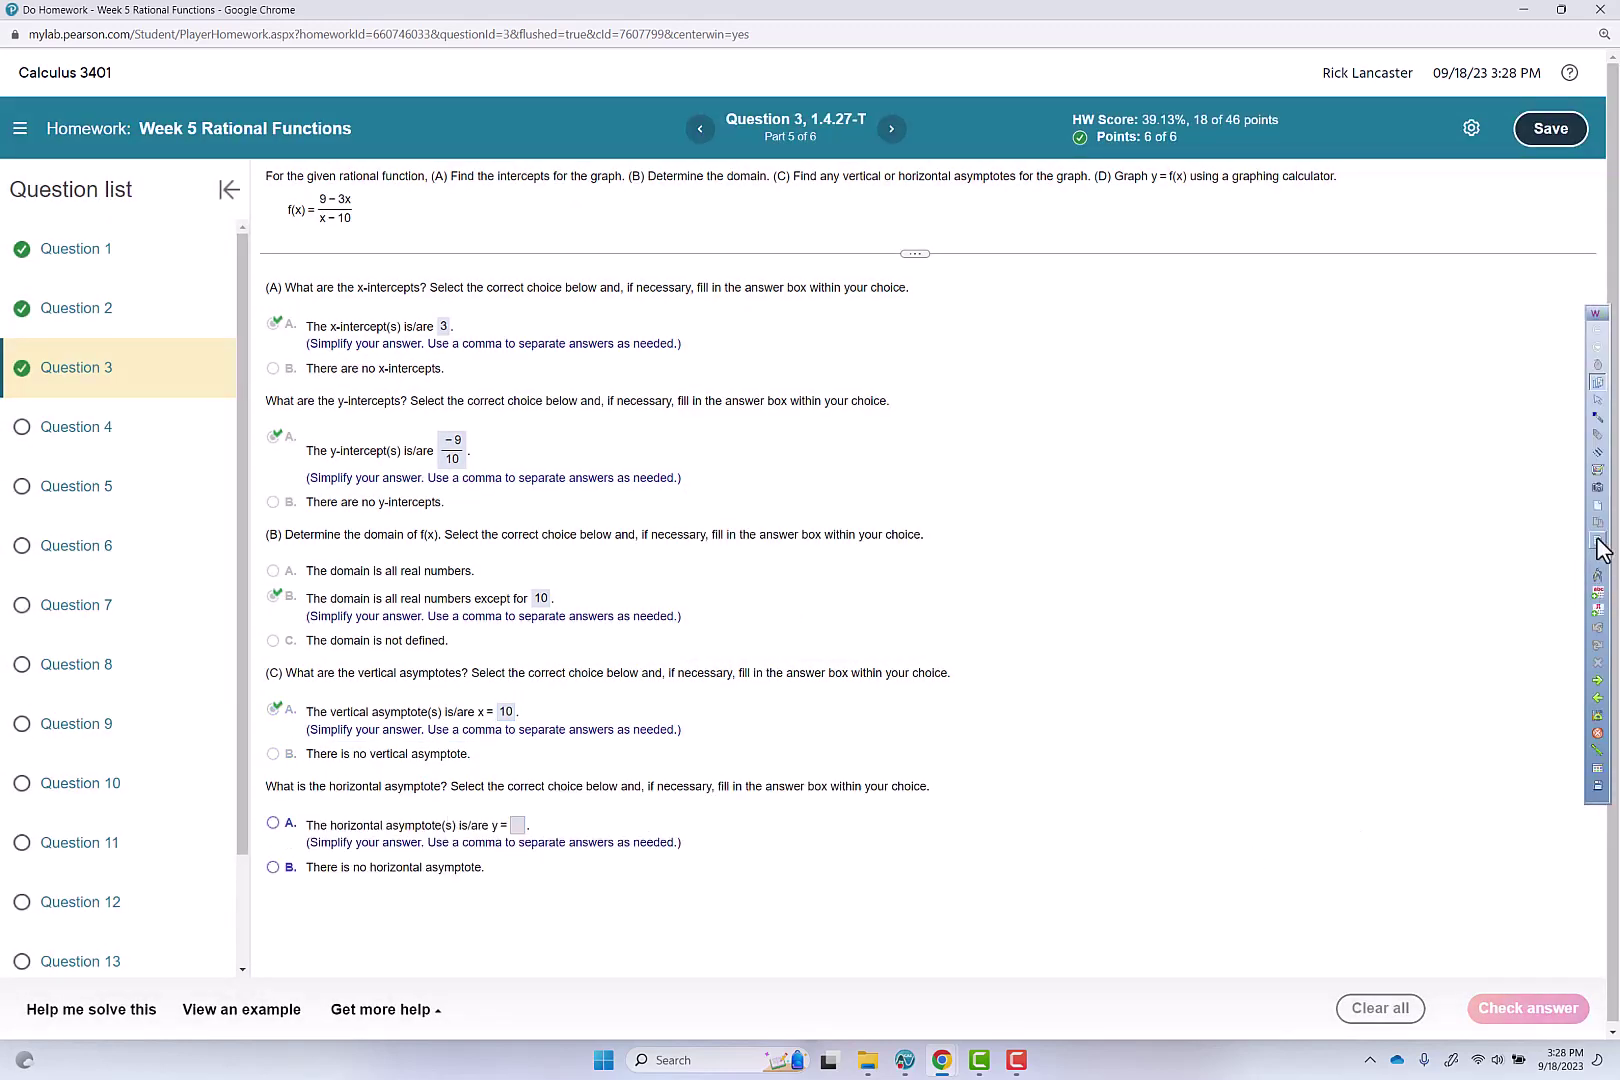
- Handwrite the limit reasoning showing f(x) approaches −3, concluding y = −3
left_click(1598, 472)
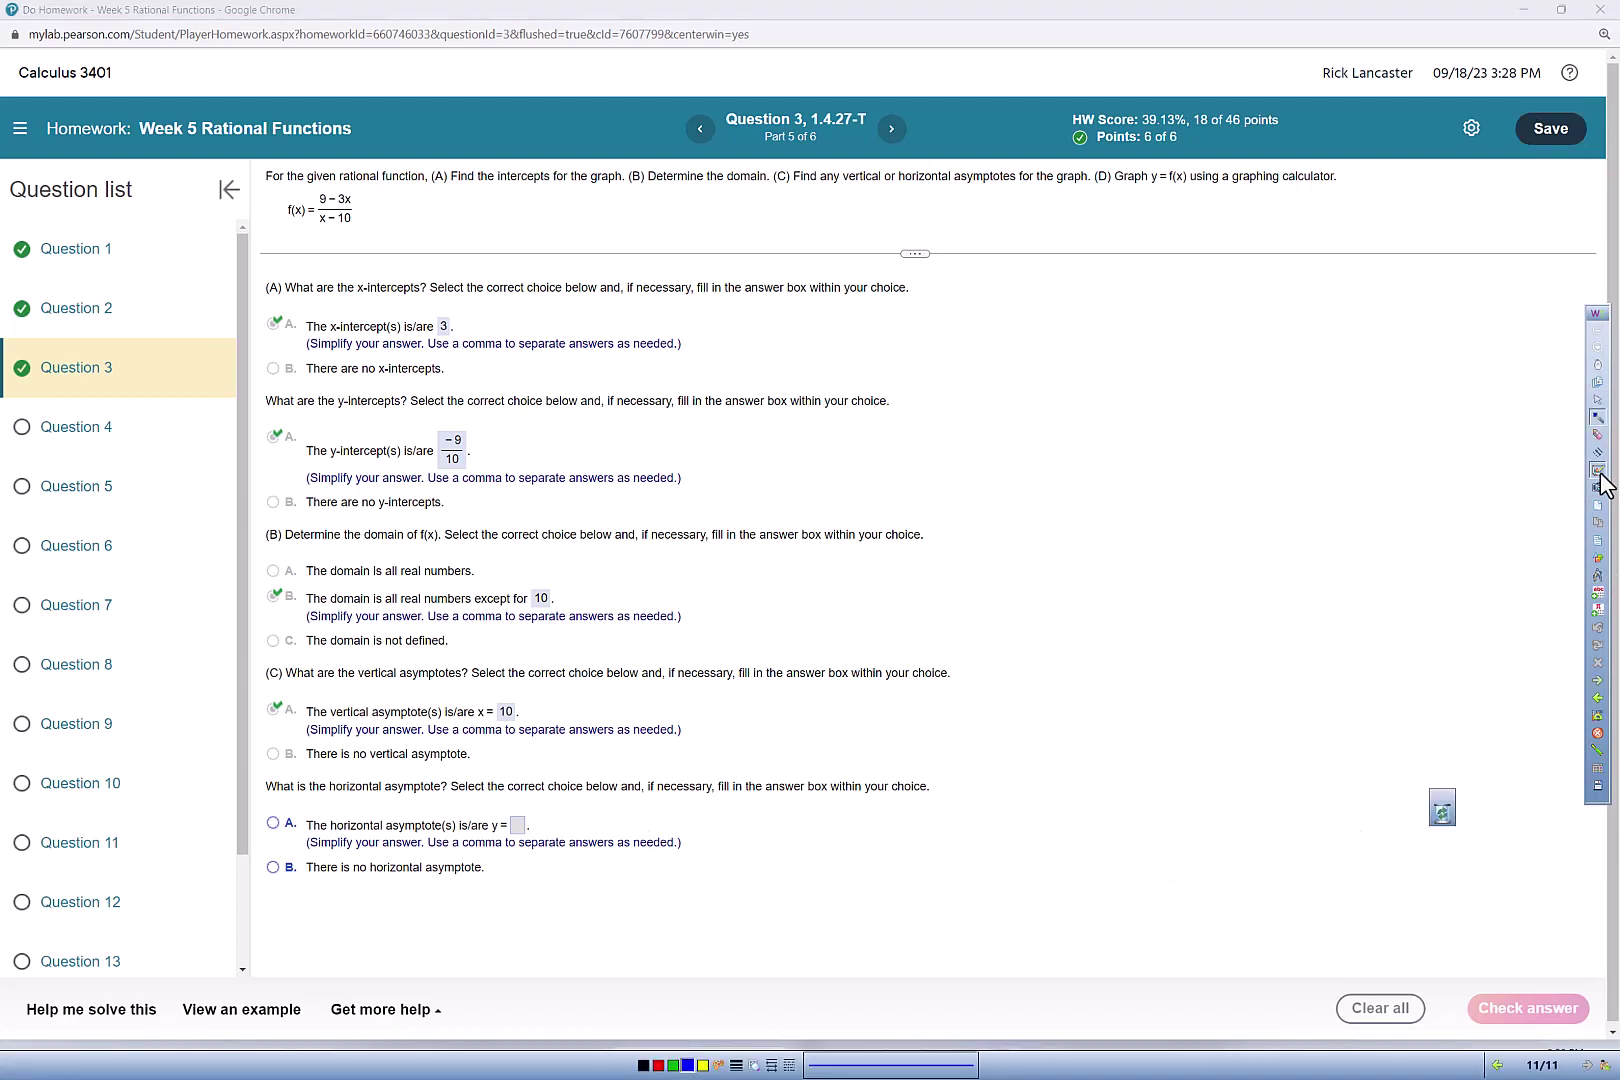
mouse_move(850, 452)
left_mouse_down()
mouse_move(938, 489)
mouse_move(982, 440)
mouse_move(982, 482)
mouse_move(1040, 424)
mouse_move(1062, 456)
mouse_move(1104, 430)
mouse_move(1128, 492)
left_mouse_up()
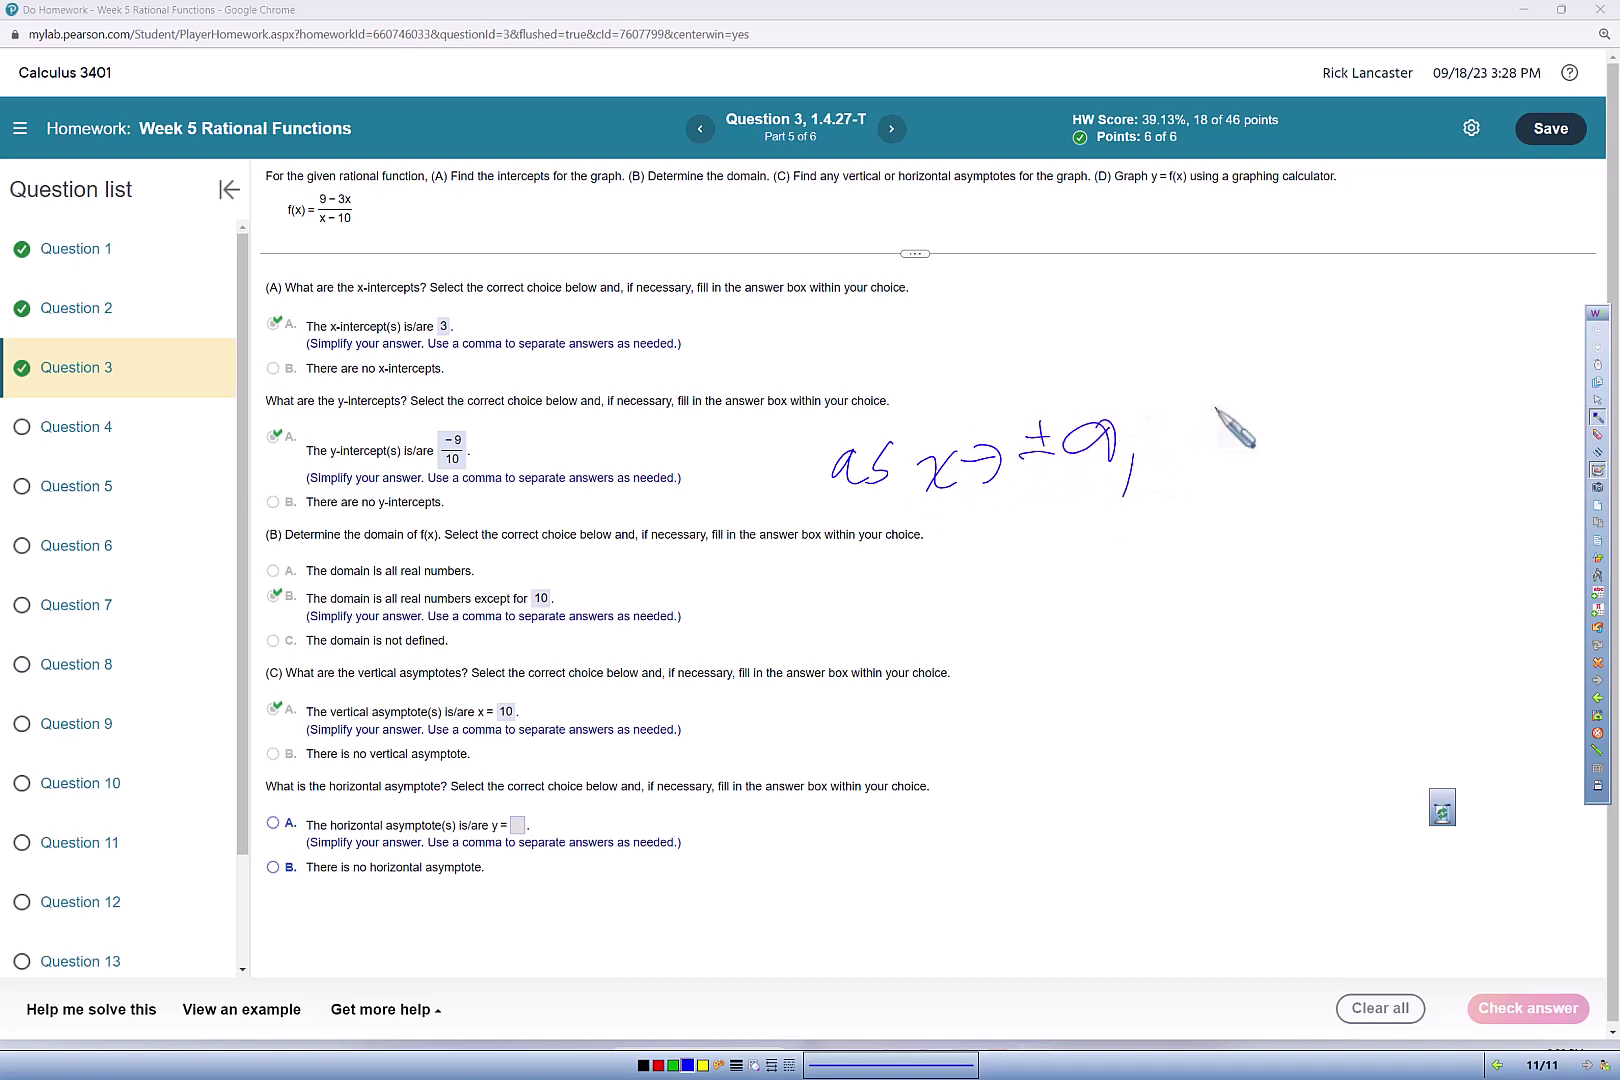
mouse_move(1216, 408)
left_mouse_down()
mouse_move(1238, 470)
mouse_move(1250, 416)
mouse_move(1318, 450)
mouse_move(1366, 408)
mouse_move(1442, 440)
mouse_move(1402, 505)
mouse_move(1376, 506)
left_mouse_up()
mouse_move(1160, 562)
left_mouse_down()
mouse_move(1195, 593)
mouse_move(1282, 565)
mouse_move(1300, 589)
left_mouse_up()
left_click_drag(1022, 628, 1012, 718)
left_click_drag(1063, 656, 1101, 655)
mouse_move(1063, 688)
left_mouse_down()
mouse_move(1102, 687)
mouse_move(1156, 649)
mouse_move(1160, 686)
left_mouse_up()
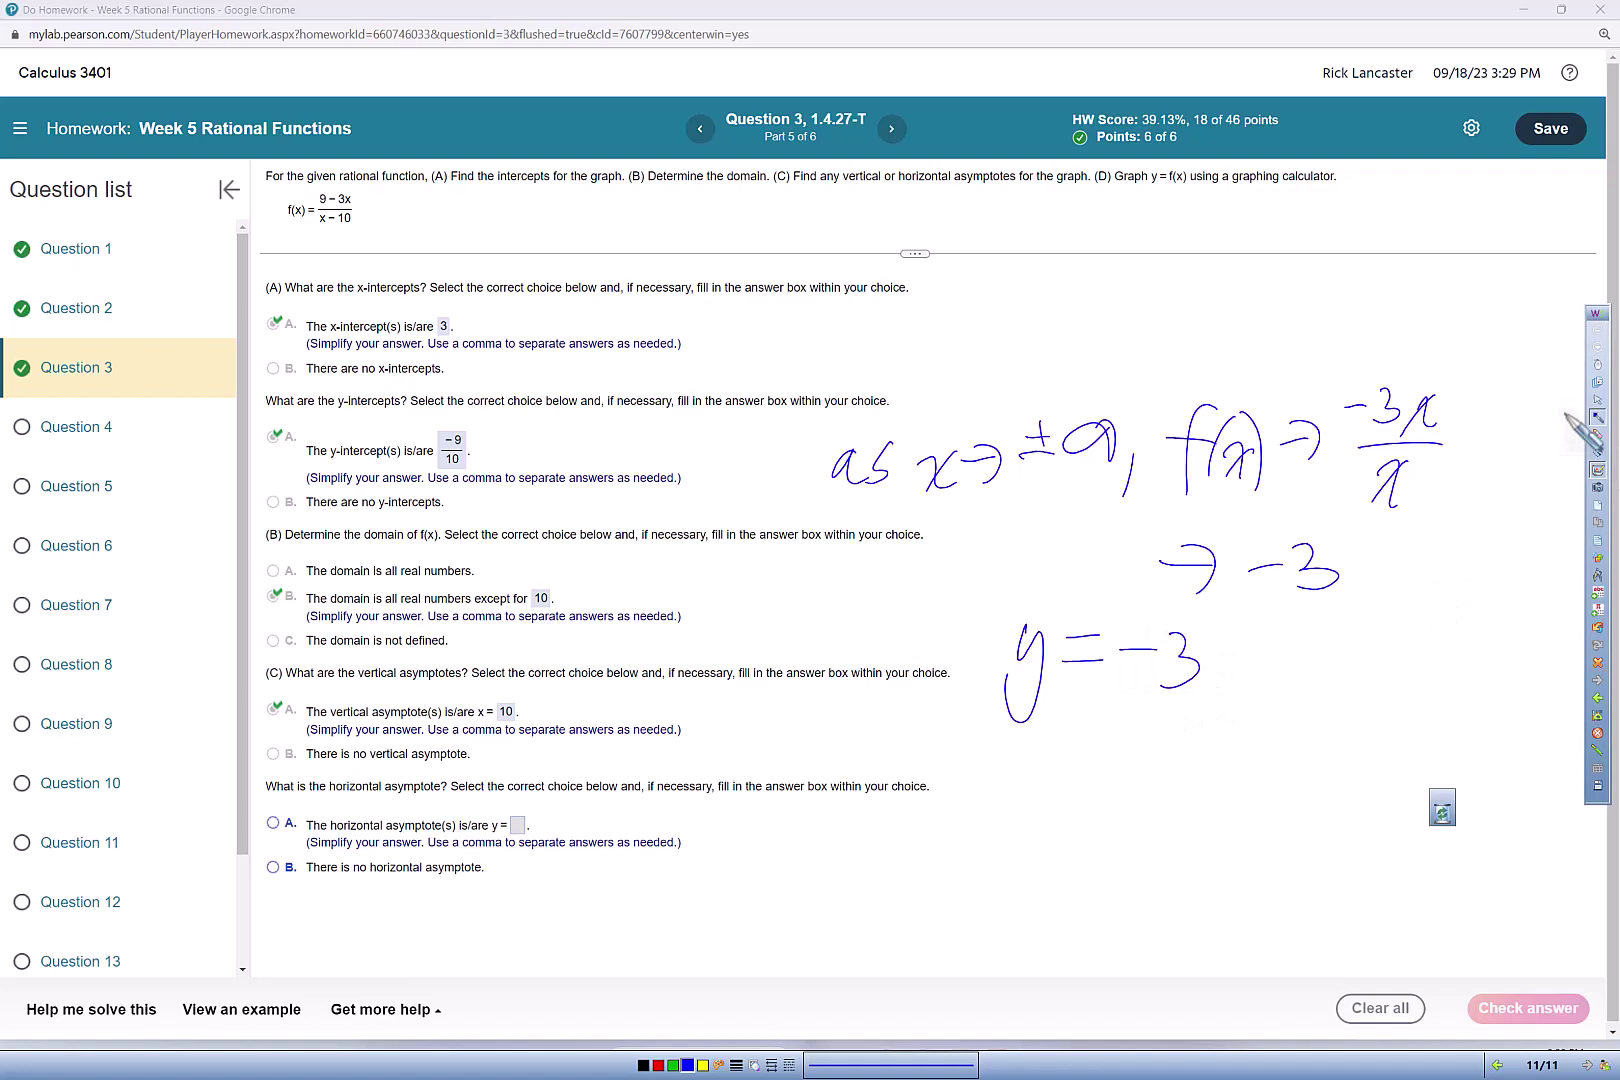
- Clear the ink, enter −3 under choice A, and continue to part 6
left_click(1597, 382)
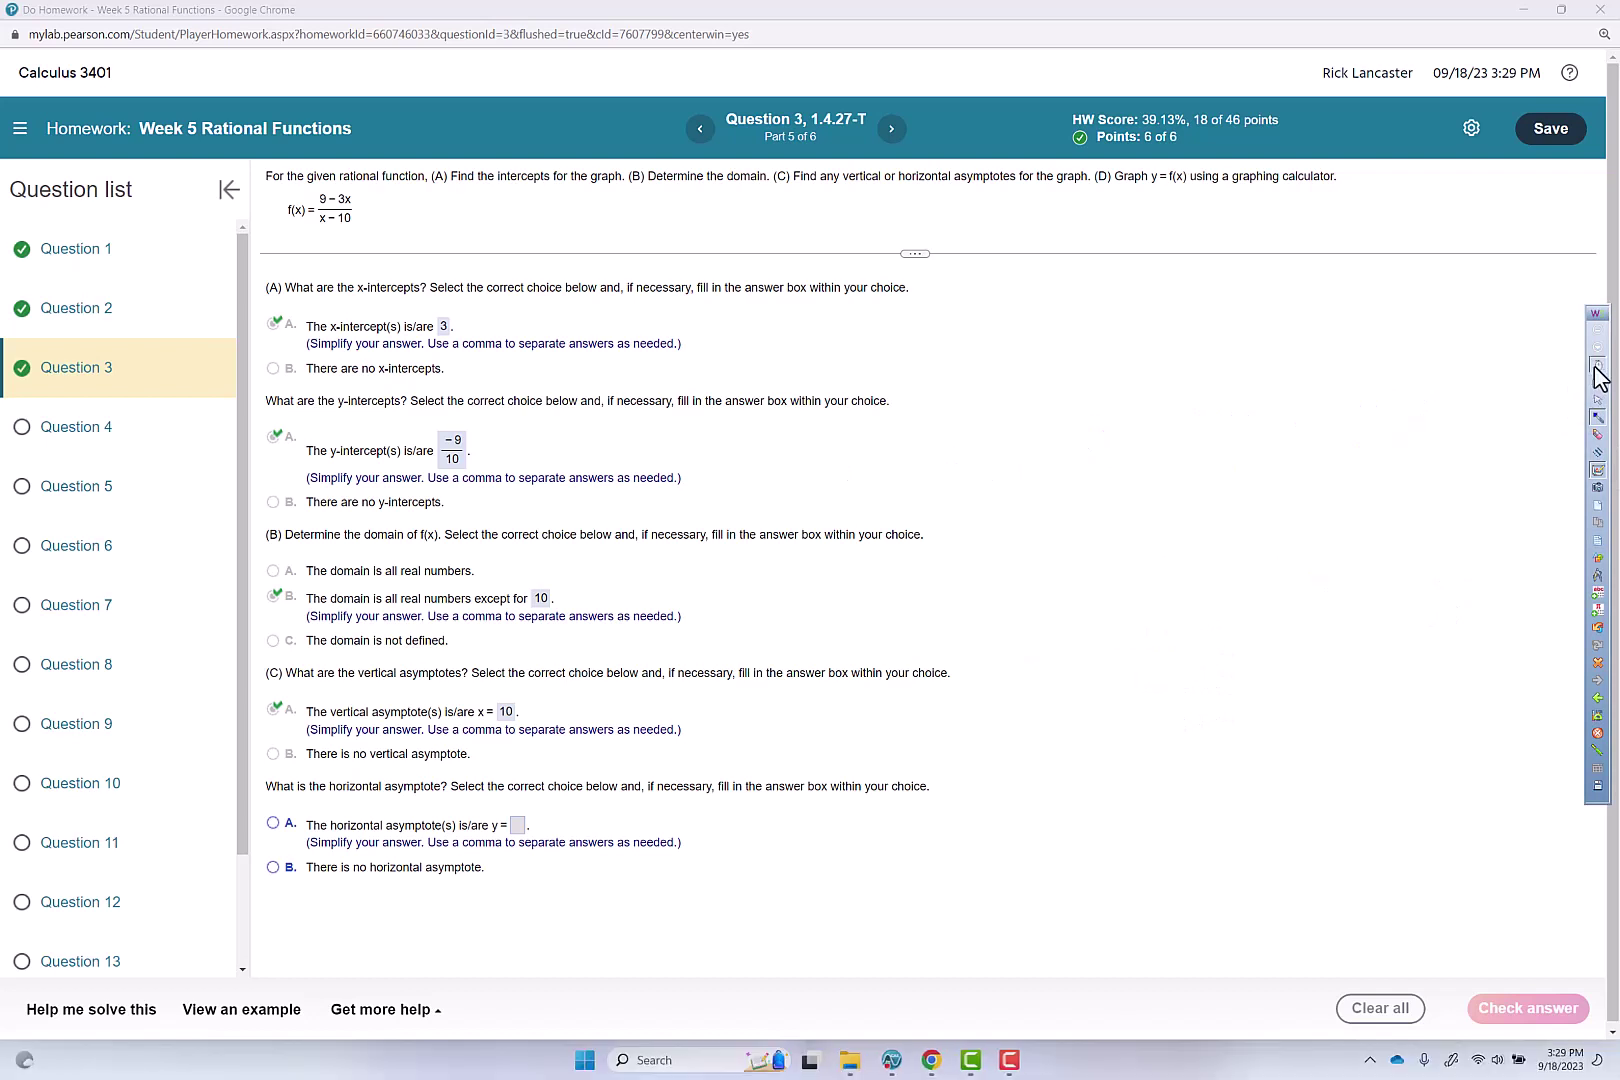
left_click(517, 826)
type("- 3")
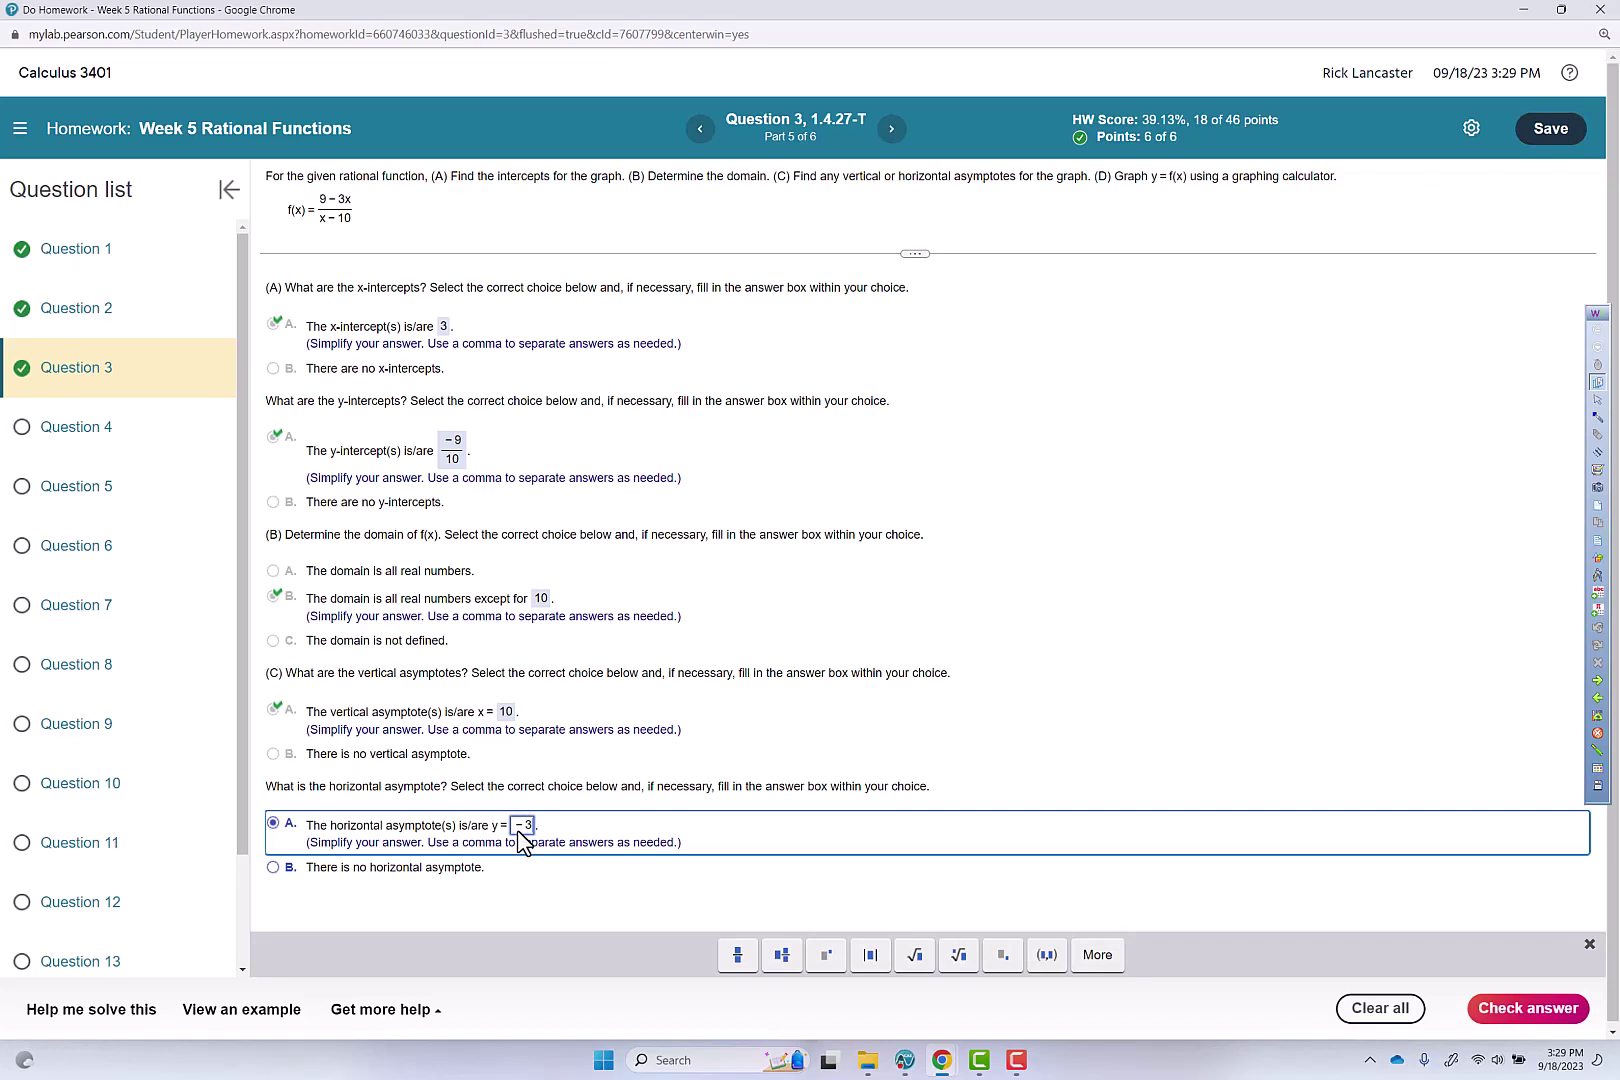
key("Return")
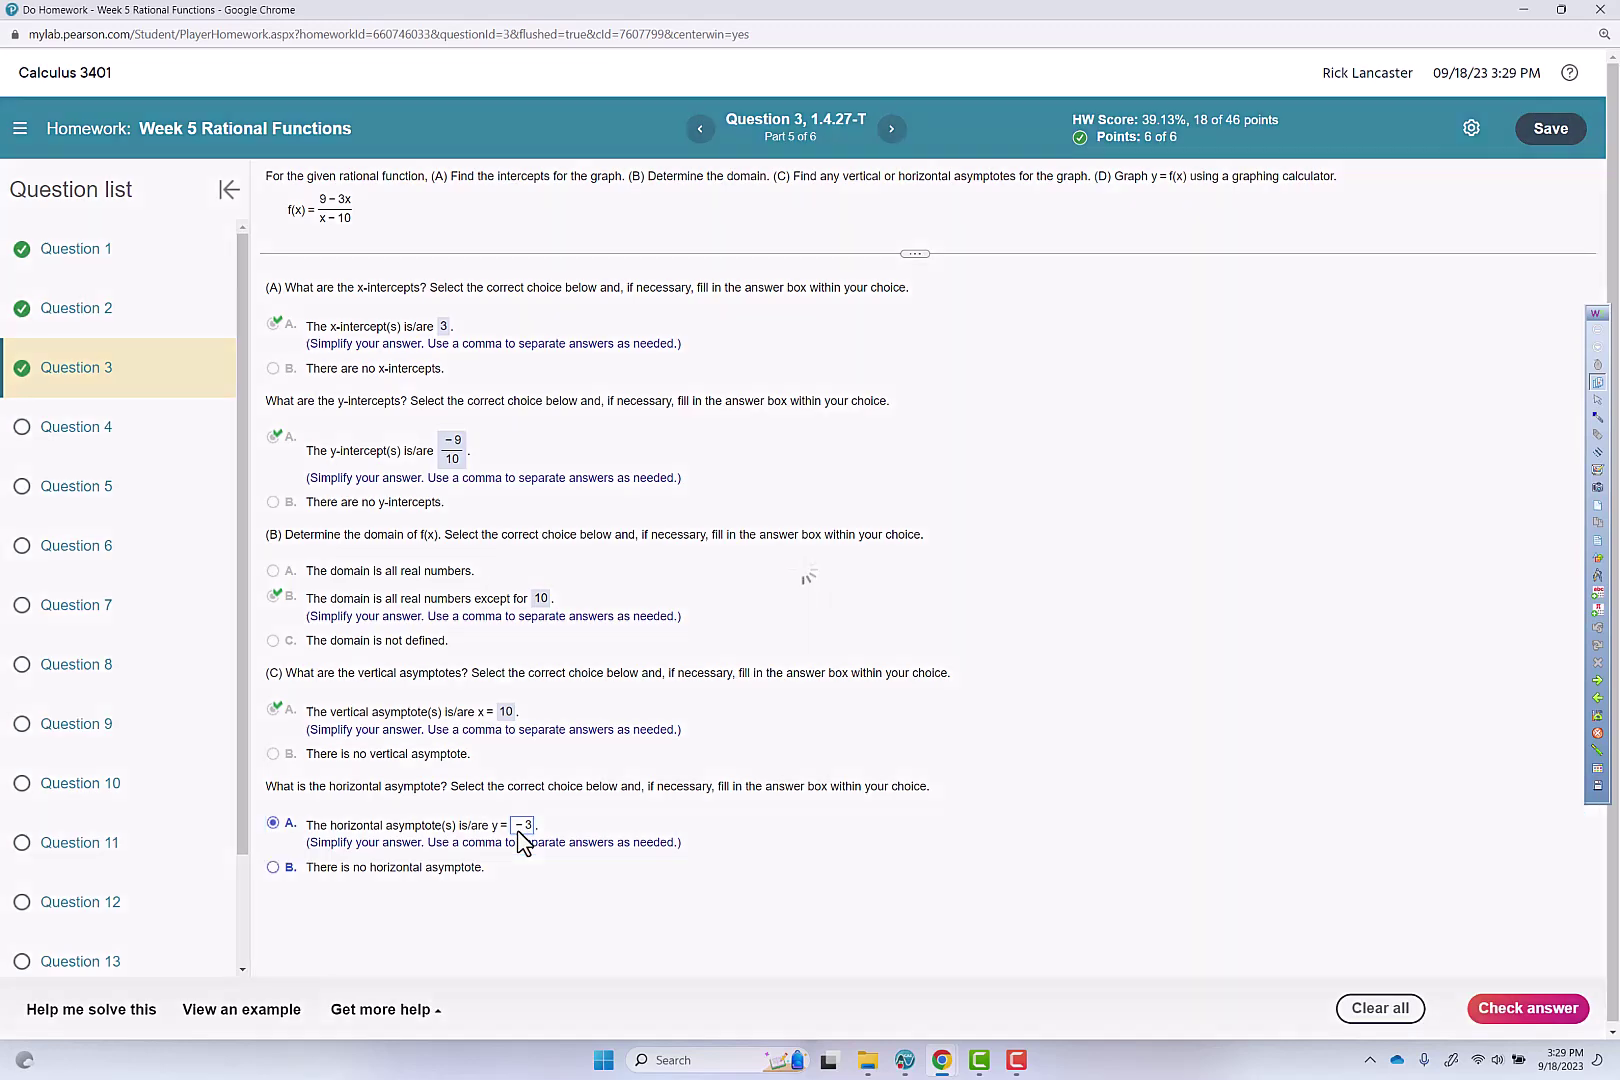
left_click(788, 612)
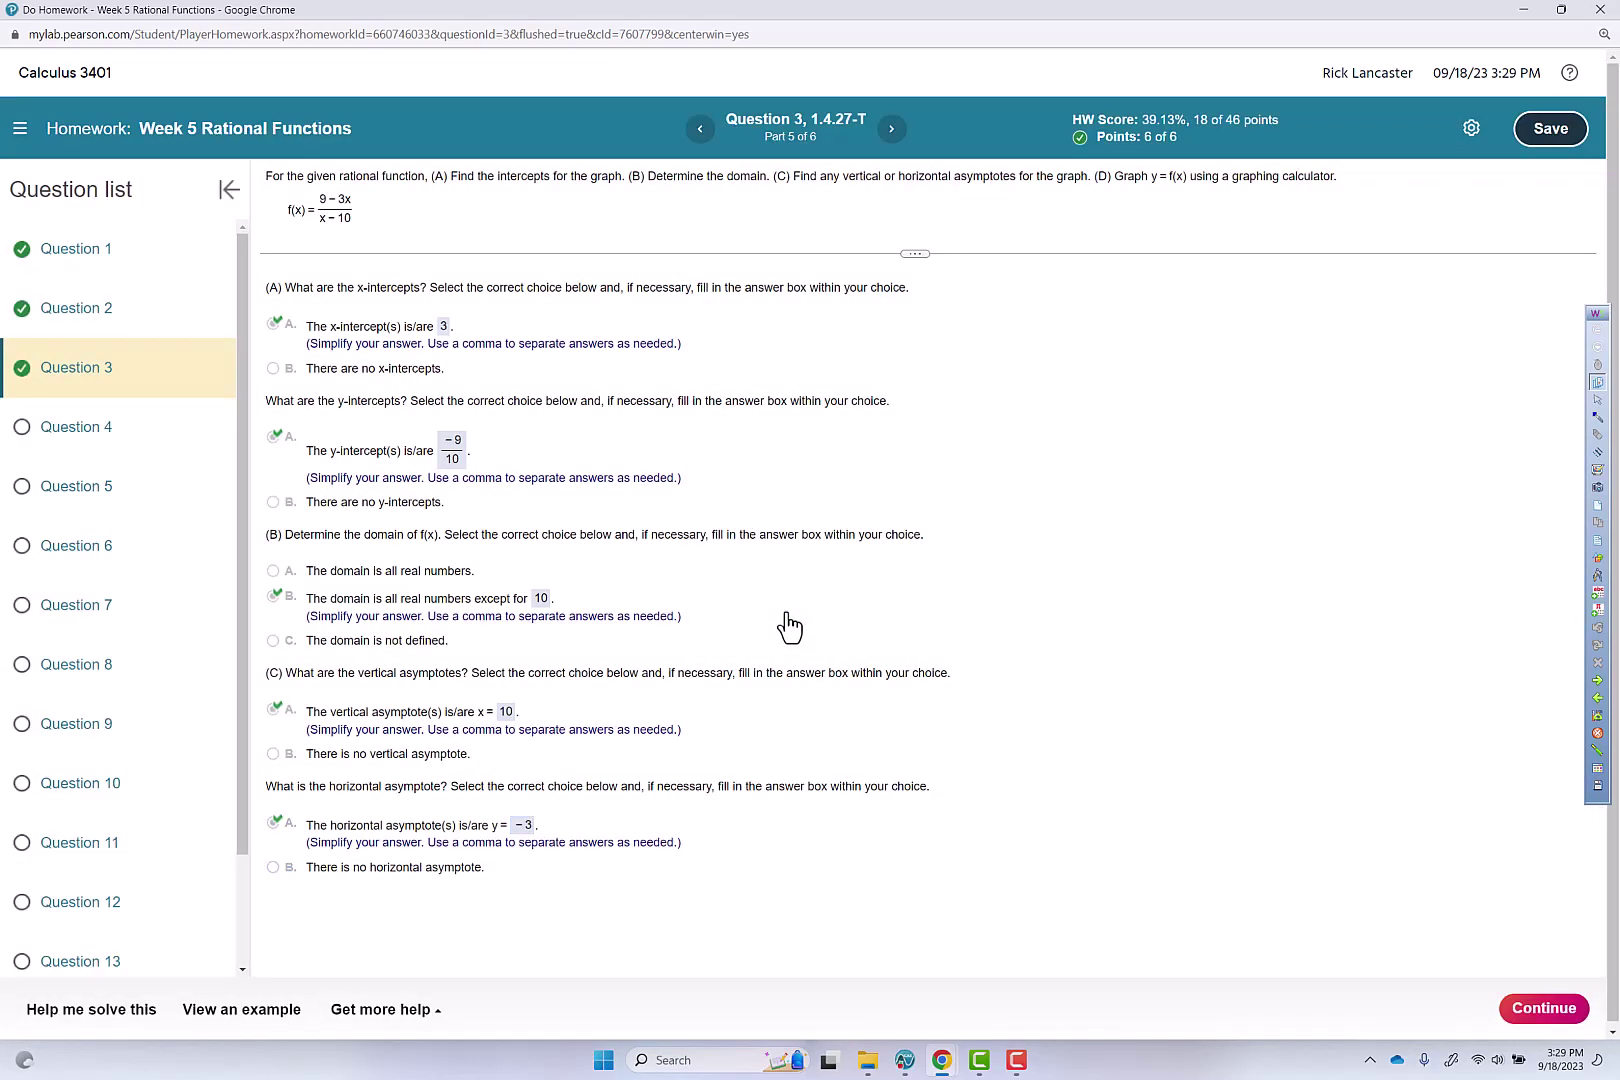
left_click(1525, 1008)
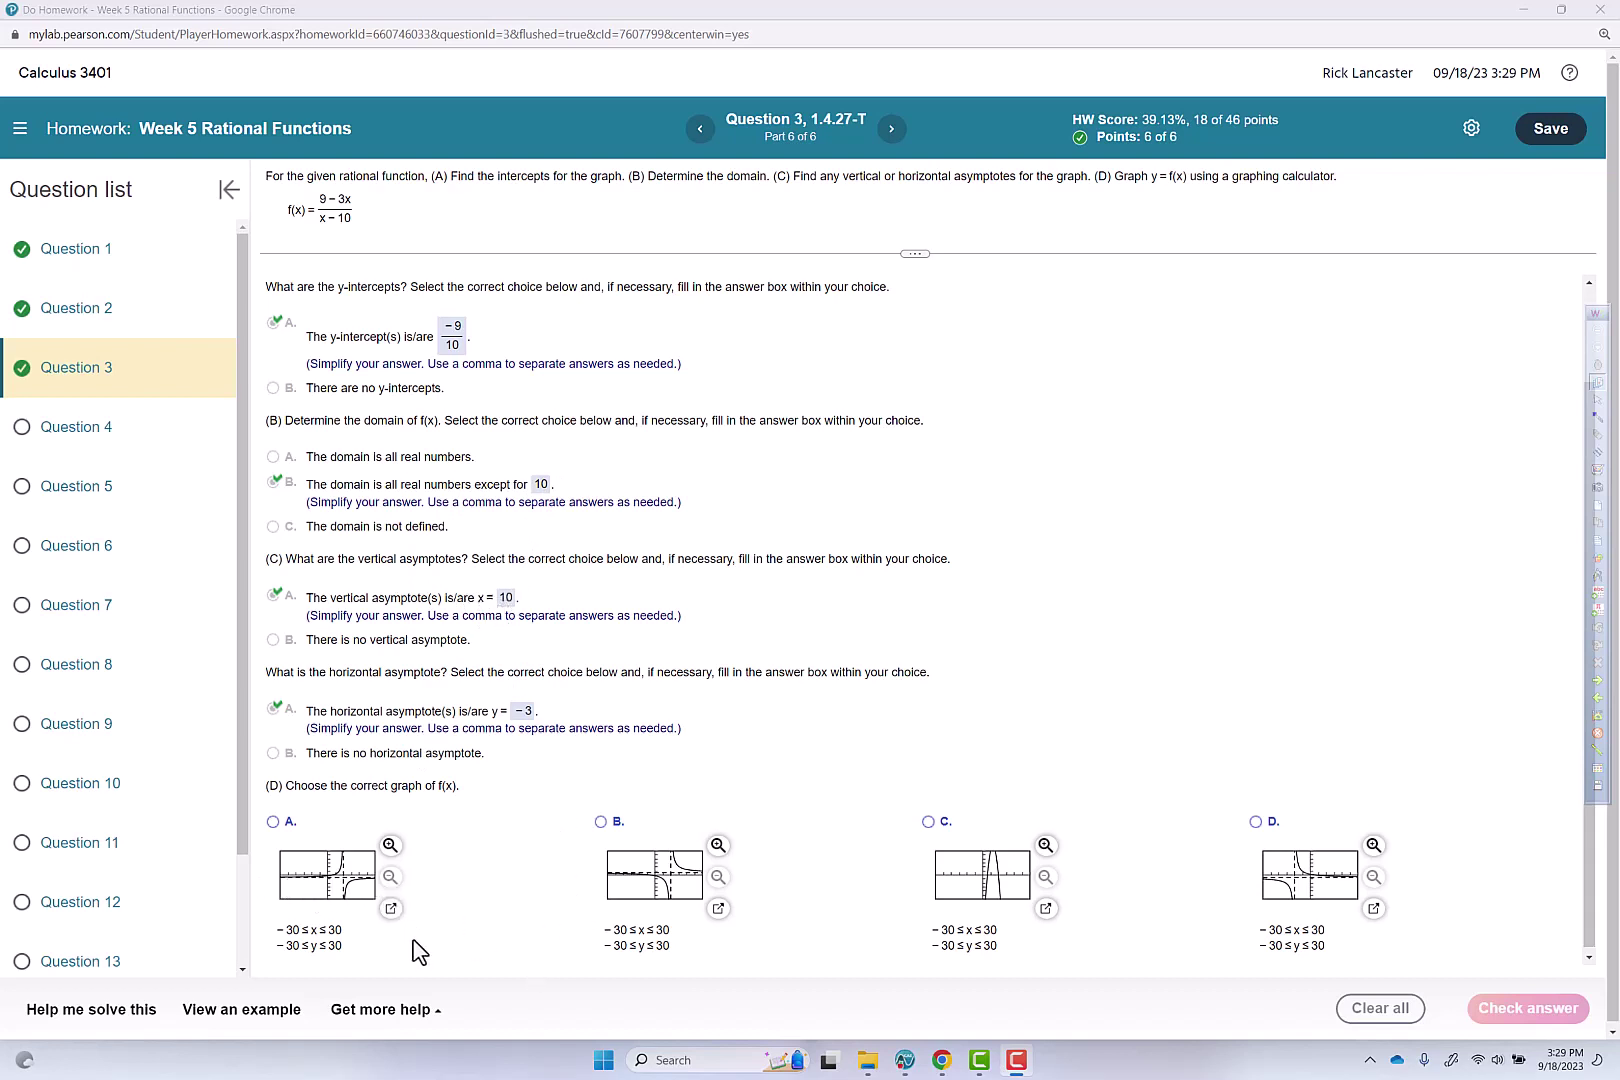
- Pick graph A for f(x) and check the answer
left_click(274, 822)
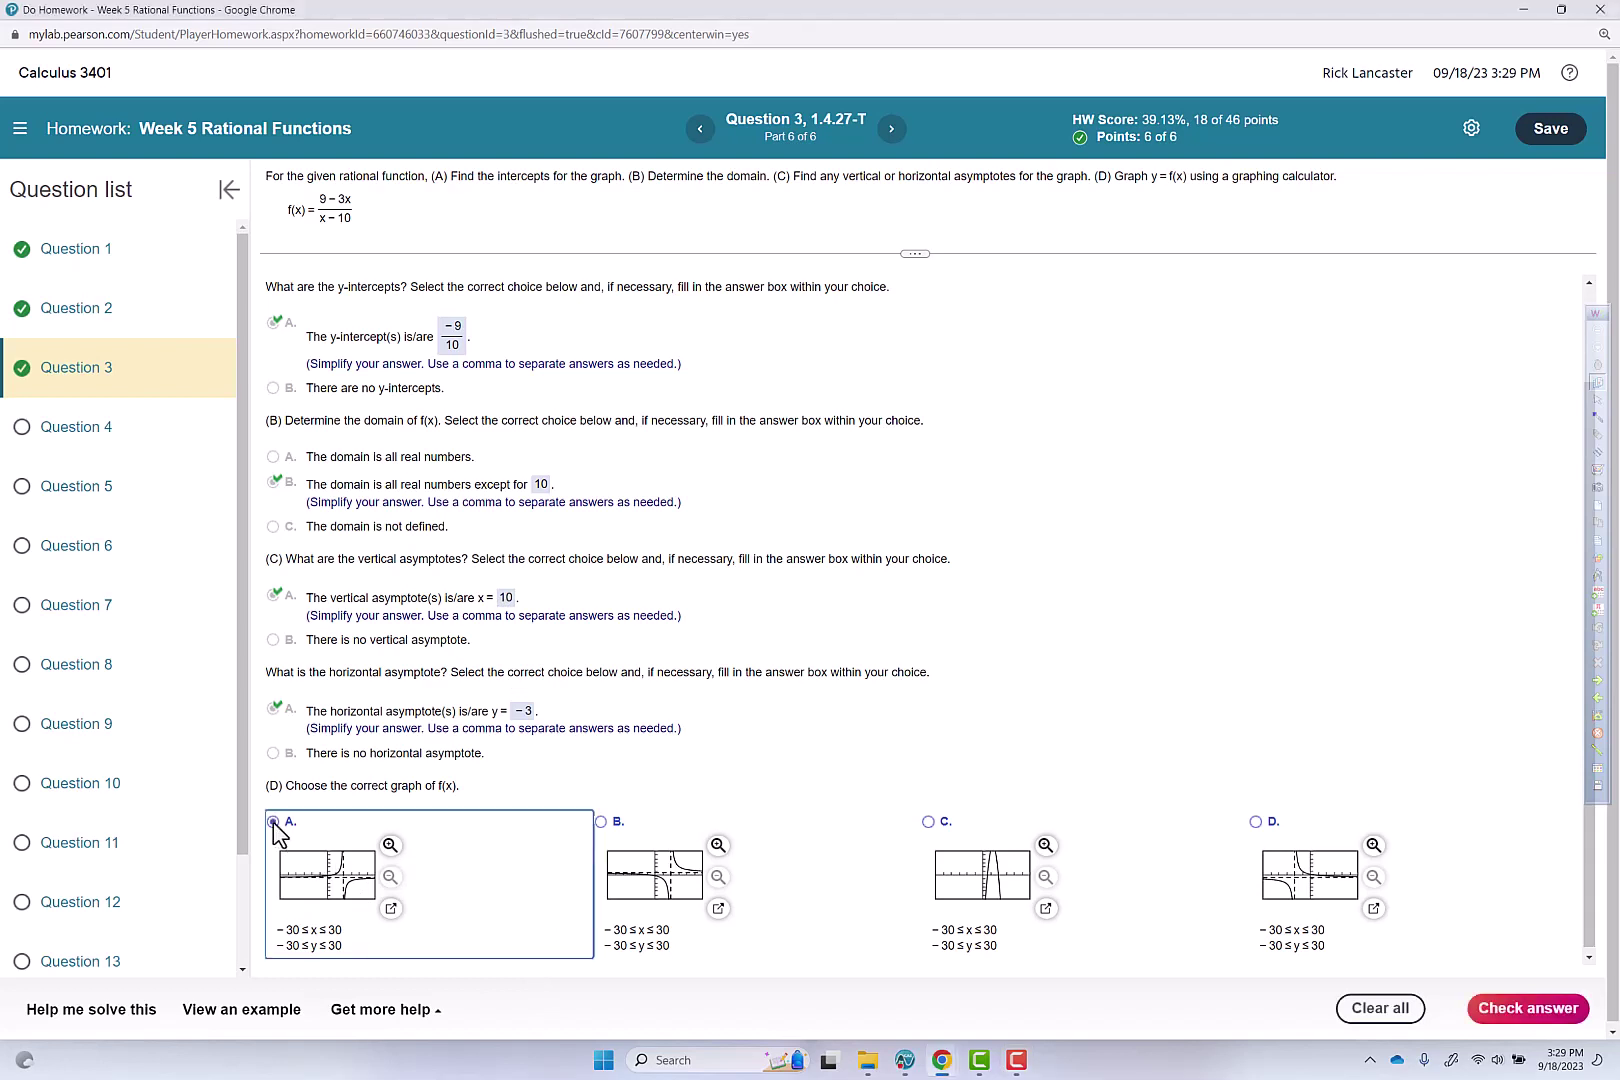
left_click(1494, 1016)
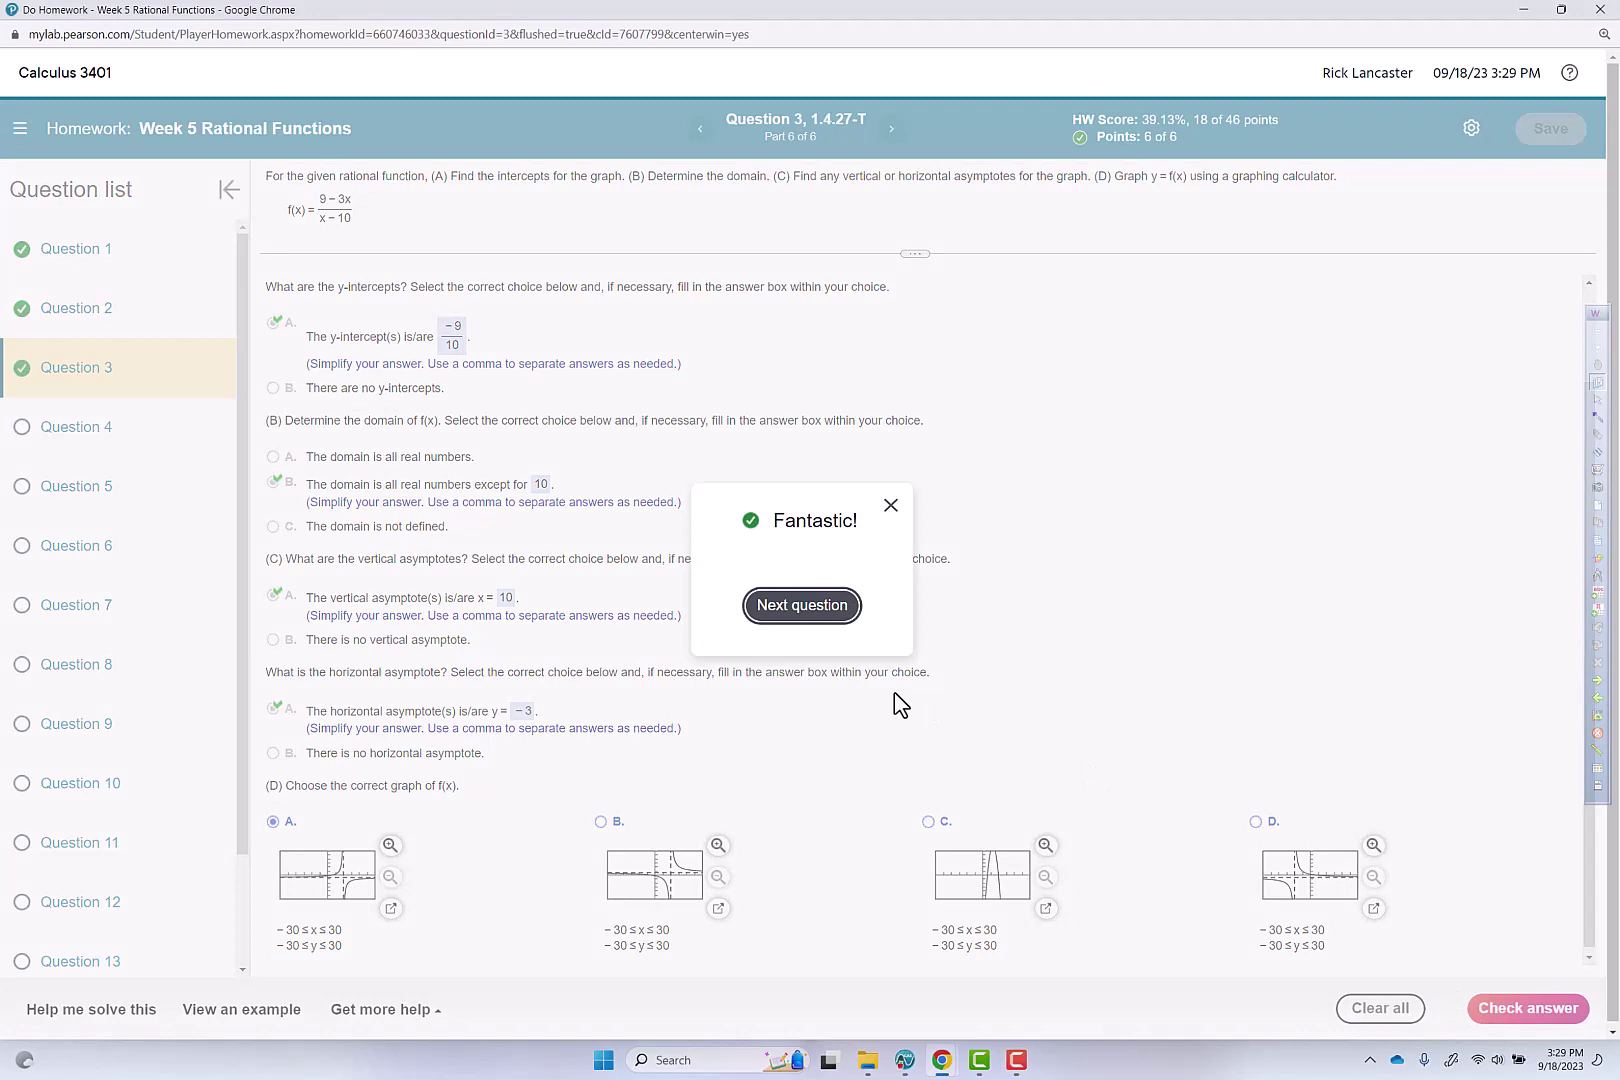
- Switch to TI-Nspire and insert a new problem with a Graphs page
left_click(907, 1066)
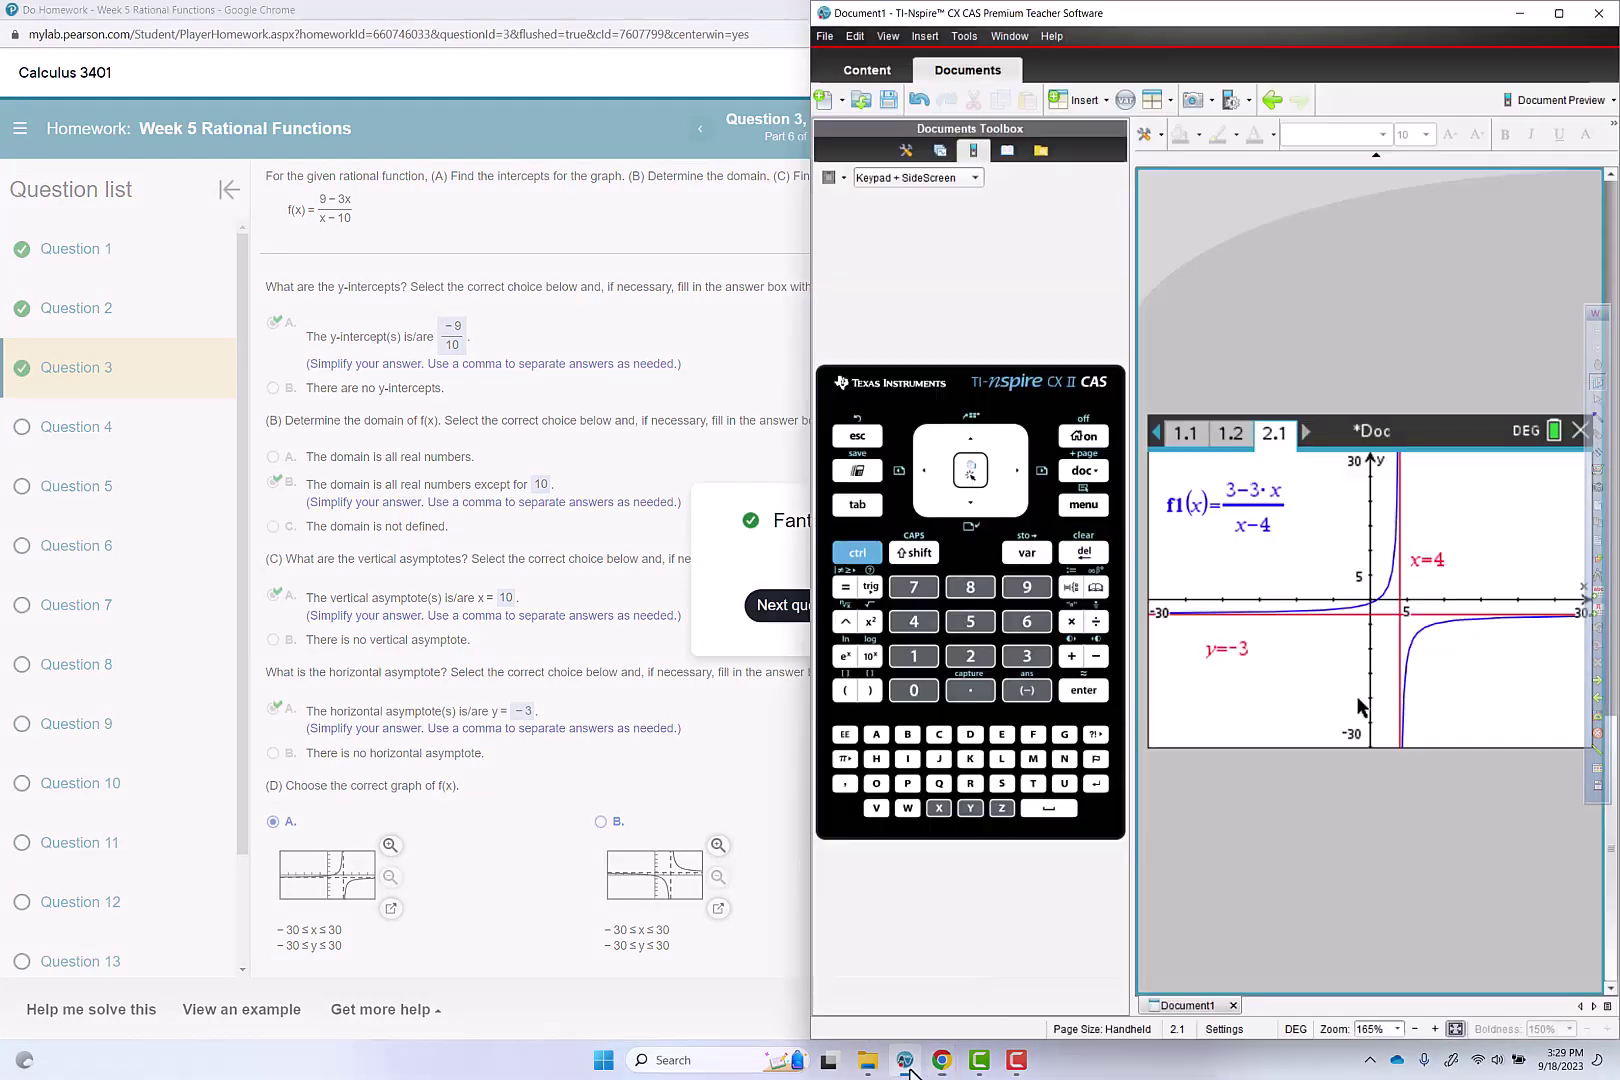
left_click(1083, 471)
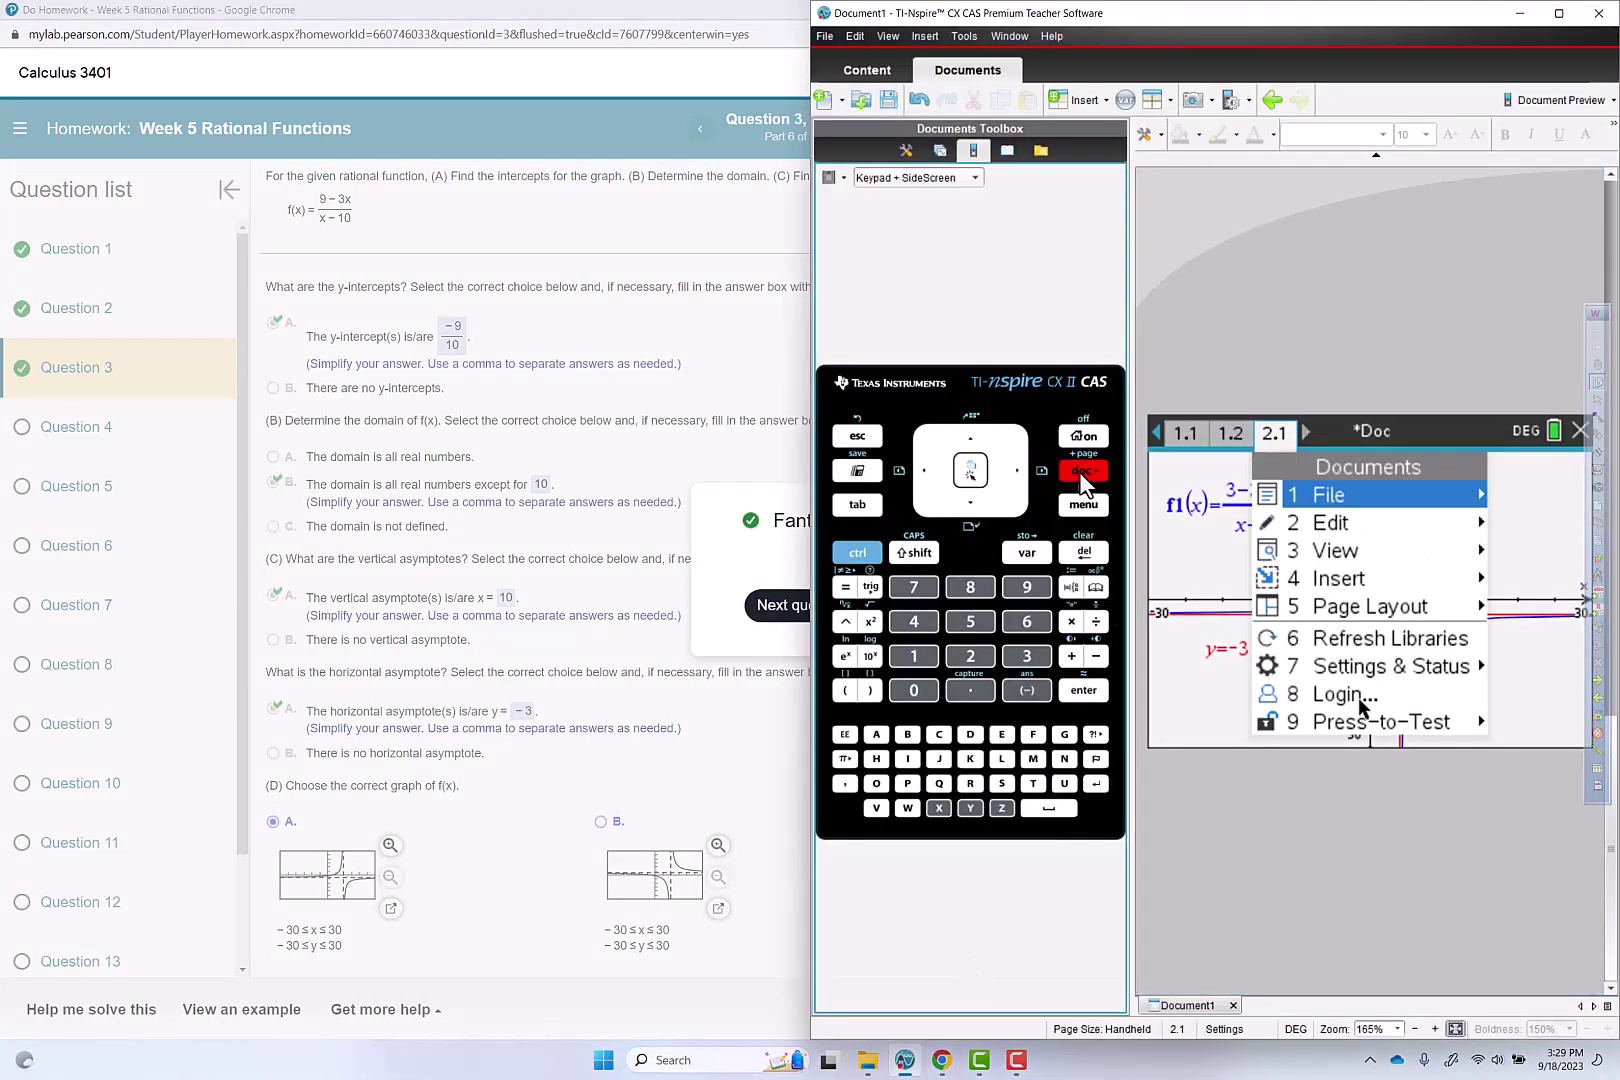
left_click(912, 622)
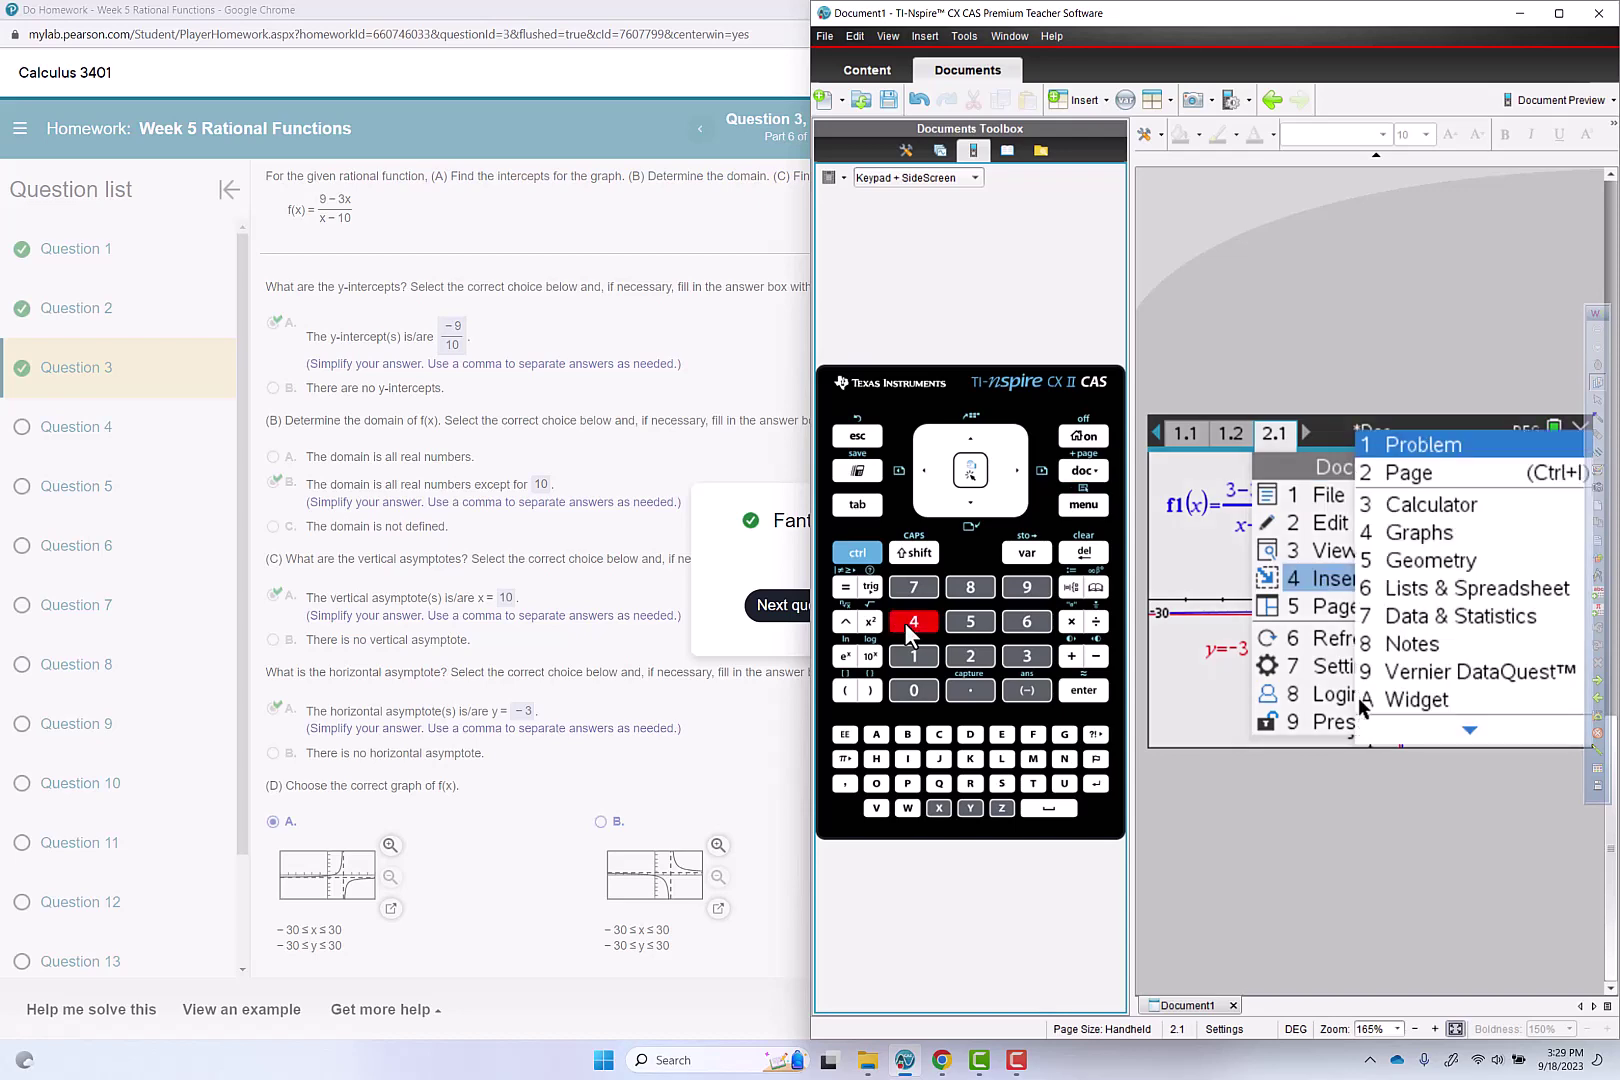
left_click(910, 658)
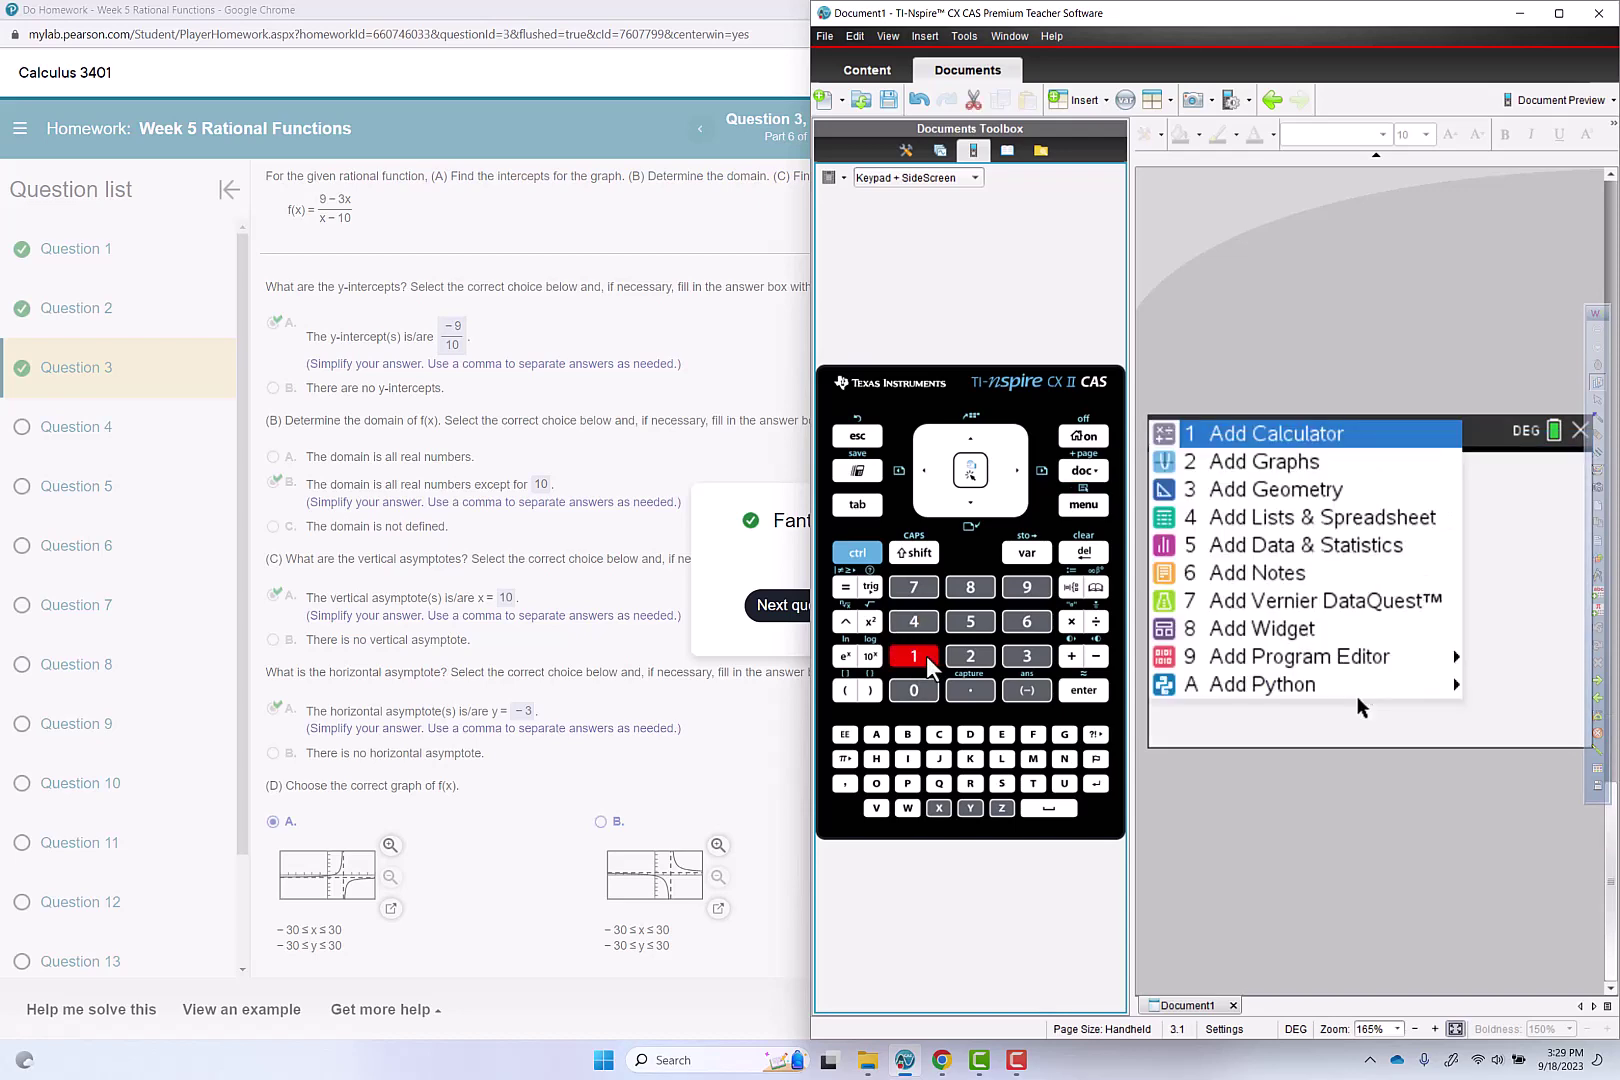
left_click(972, 659)
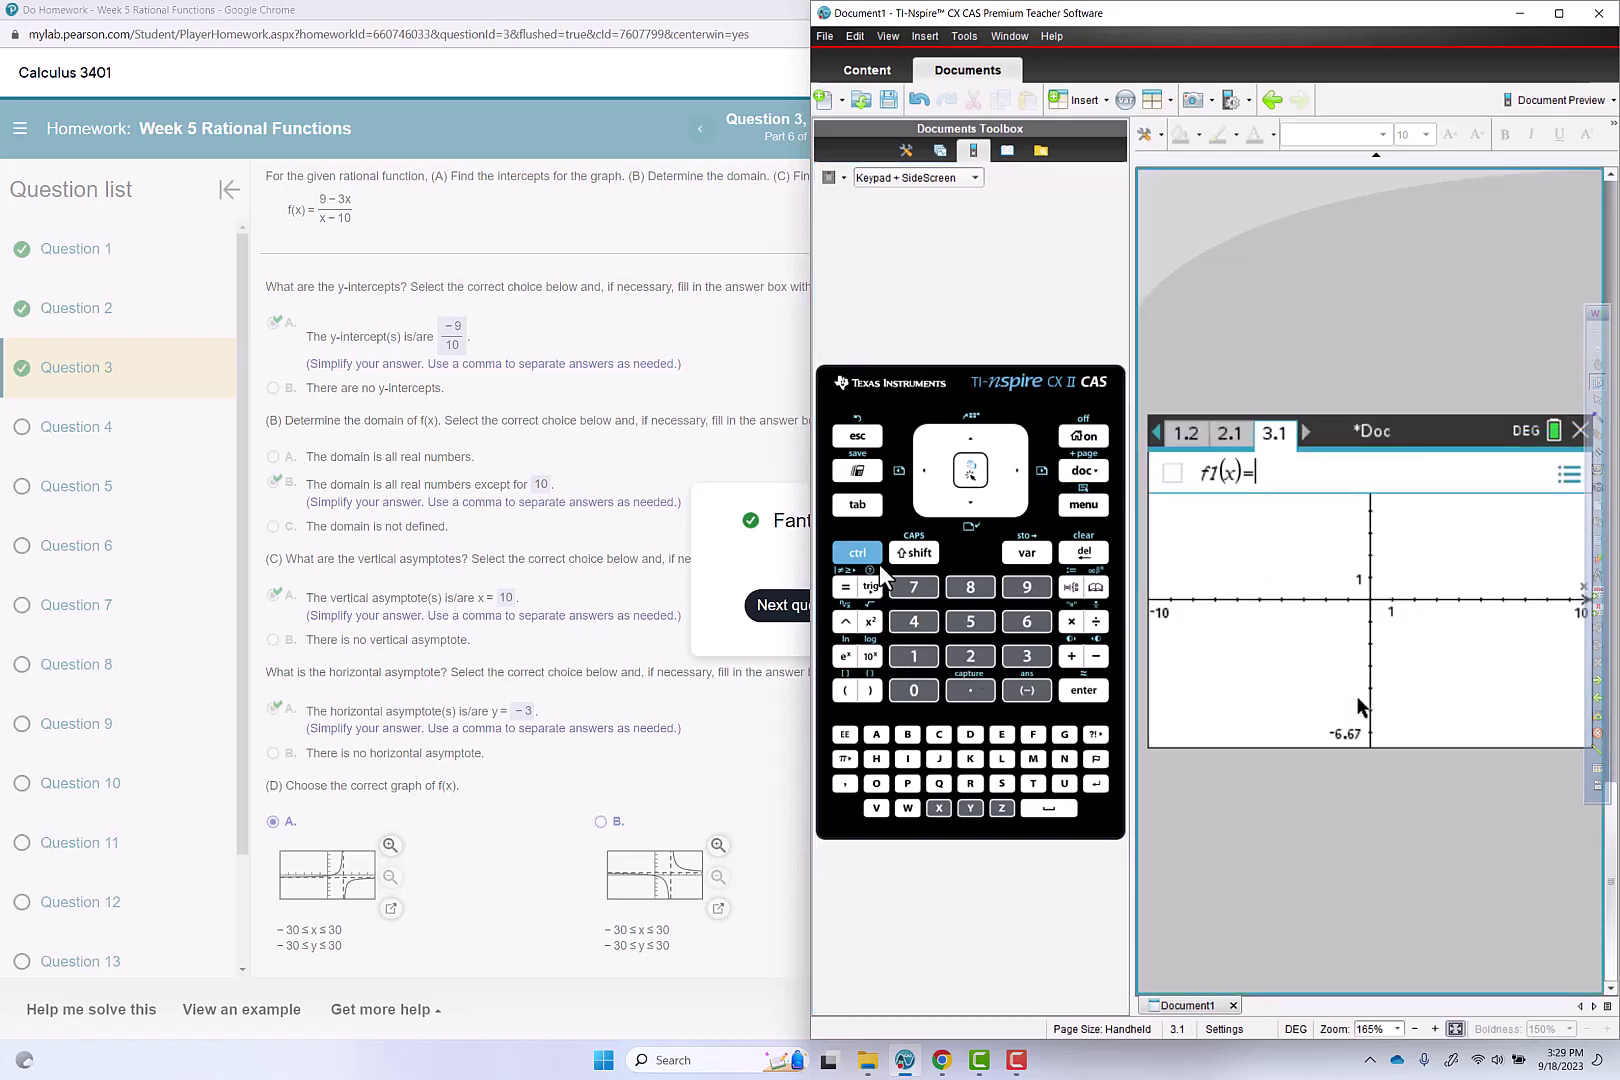
- Enter and graph f1(x)=(9−3x)/(x−10), moving its label to the upper left
left_click(843, 560)
left_click(1097, 622)
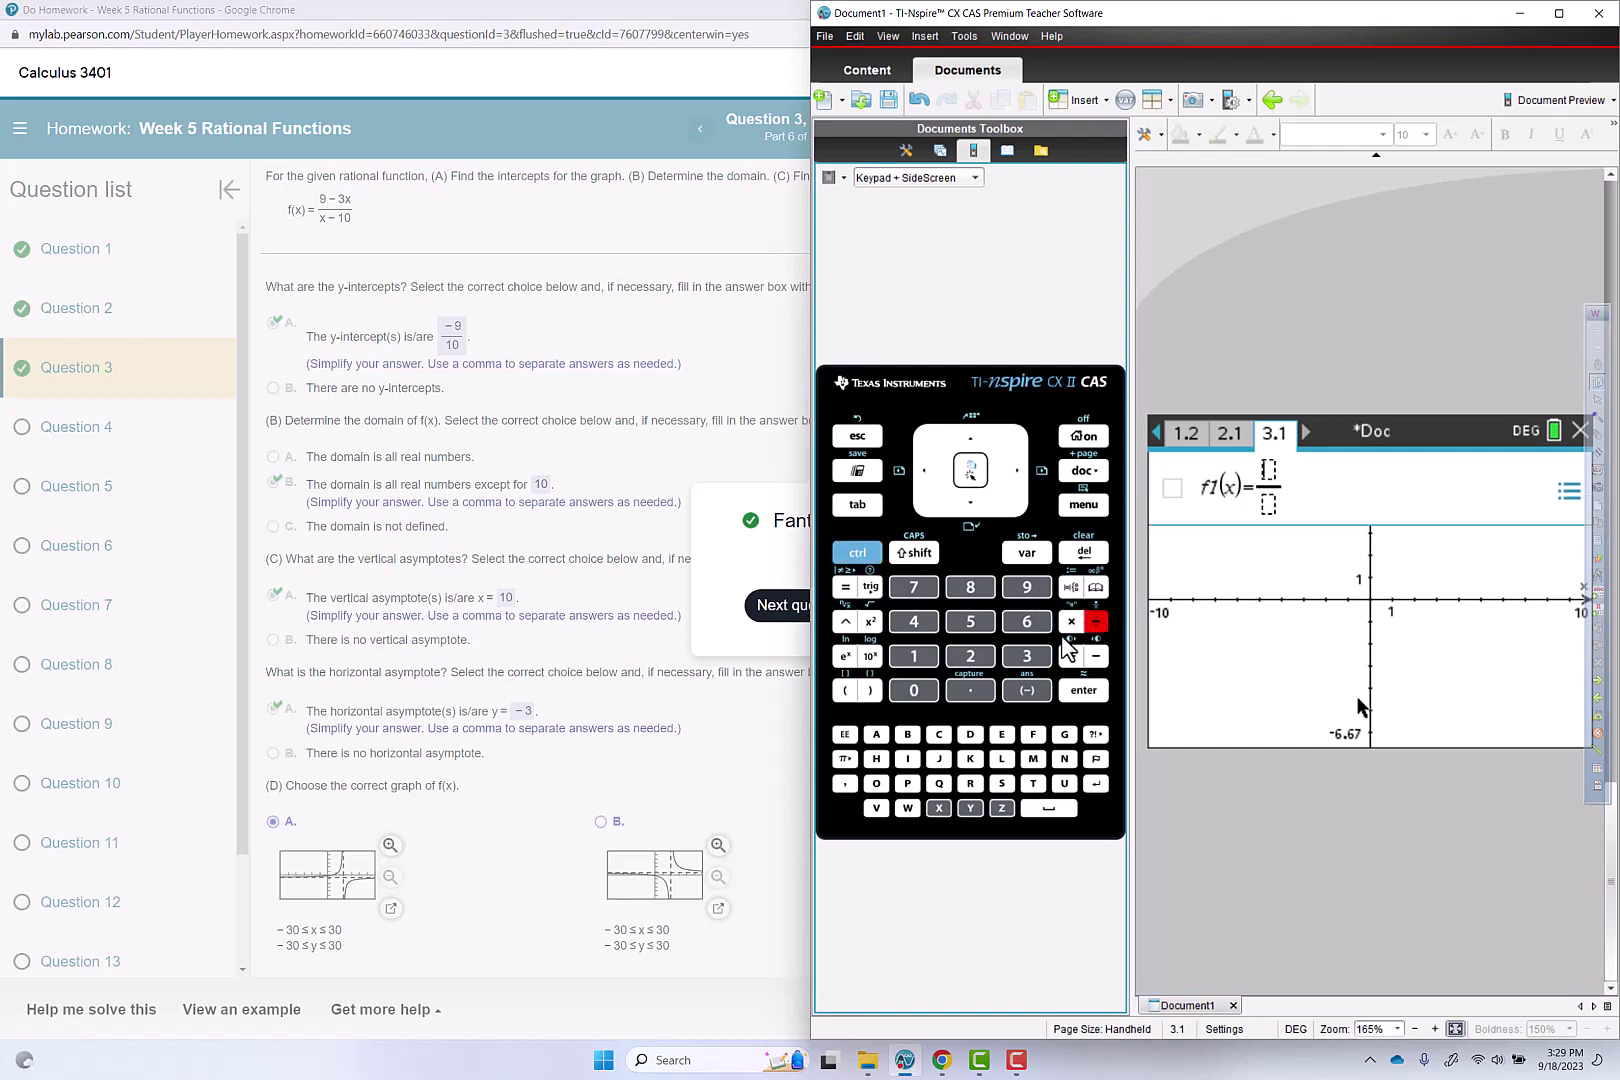
left_click(1013, 592)
left_click(1097, 660)
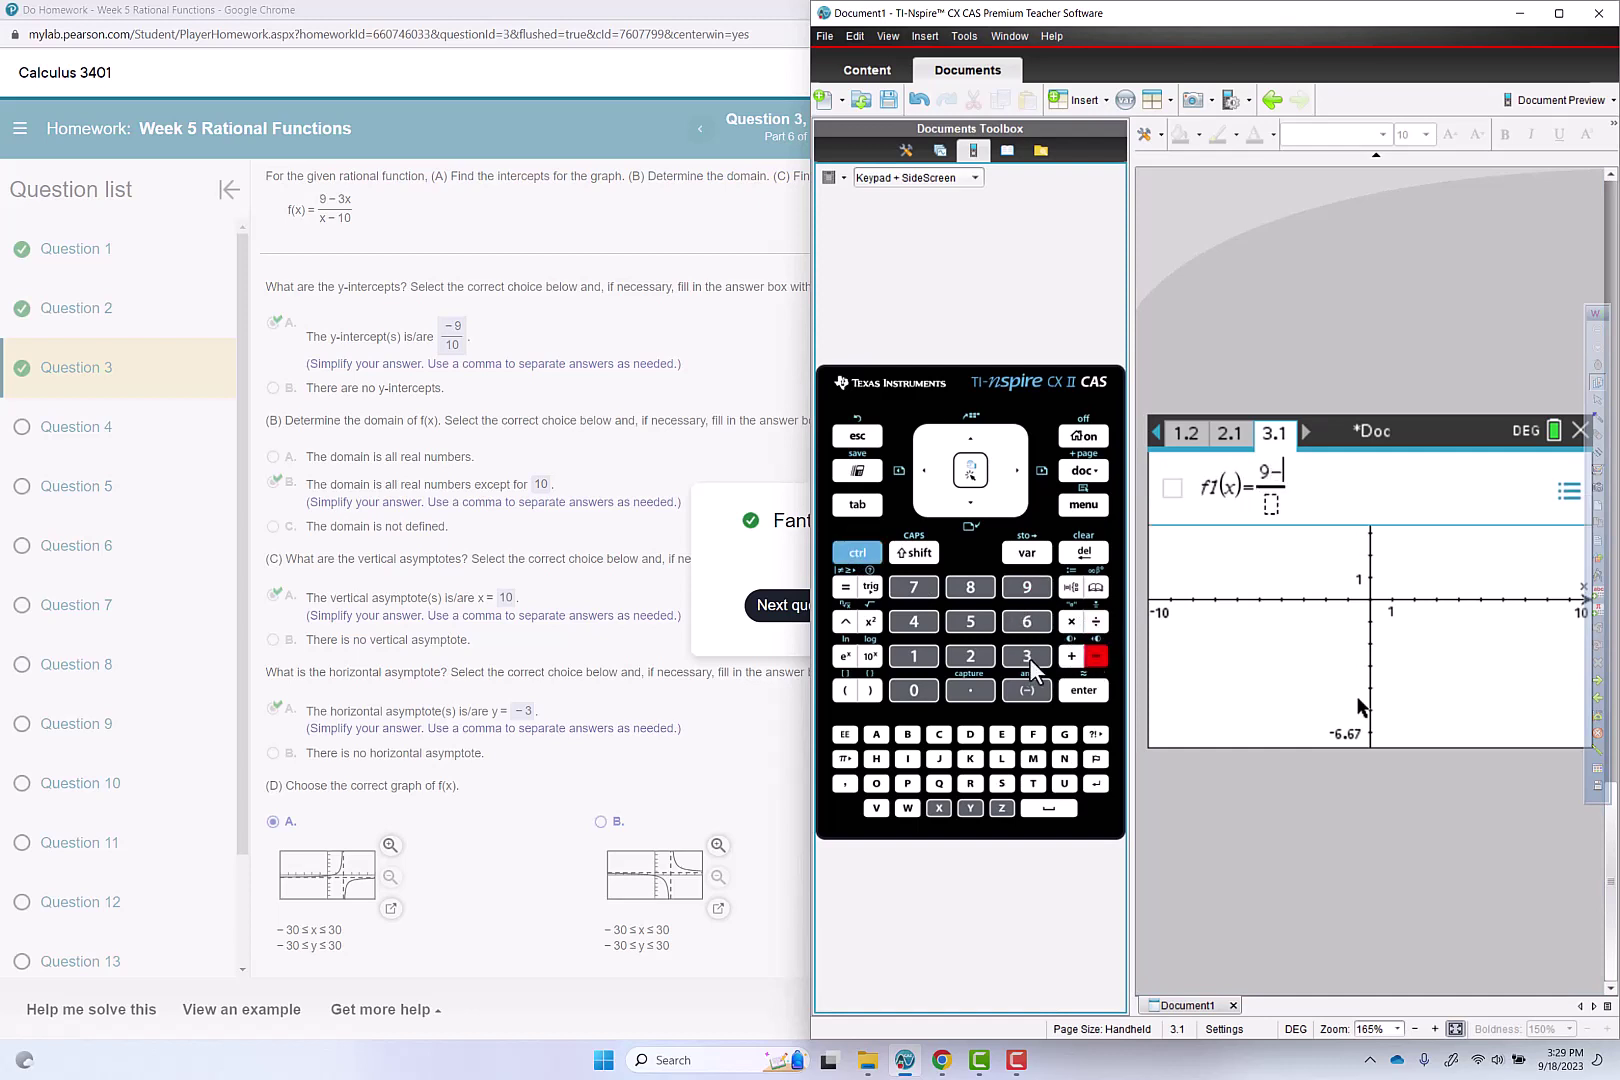
left_click(1027, 656)
left_click(939, 808)
left_click(970, 510)
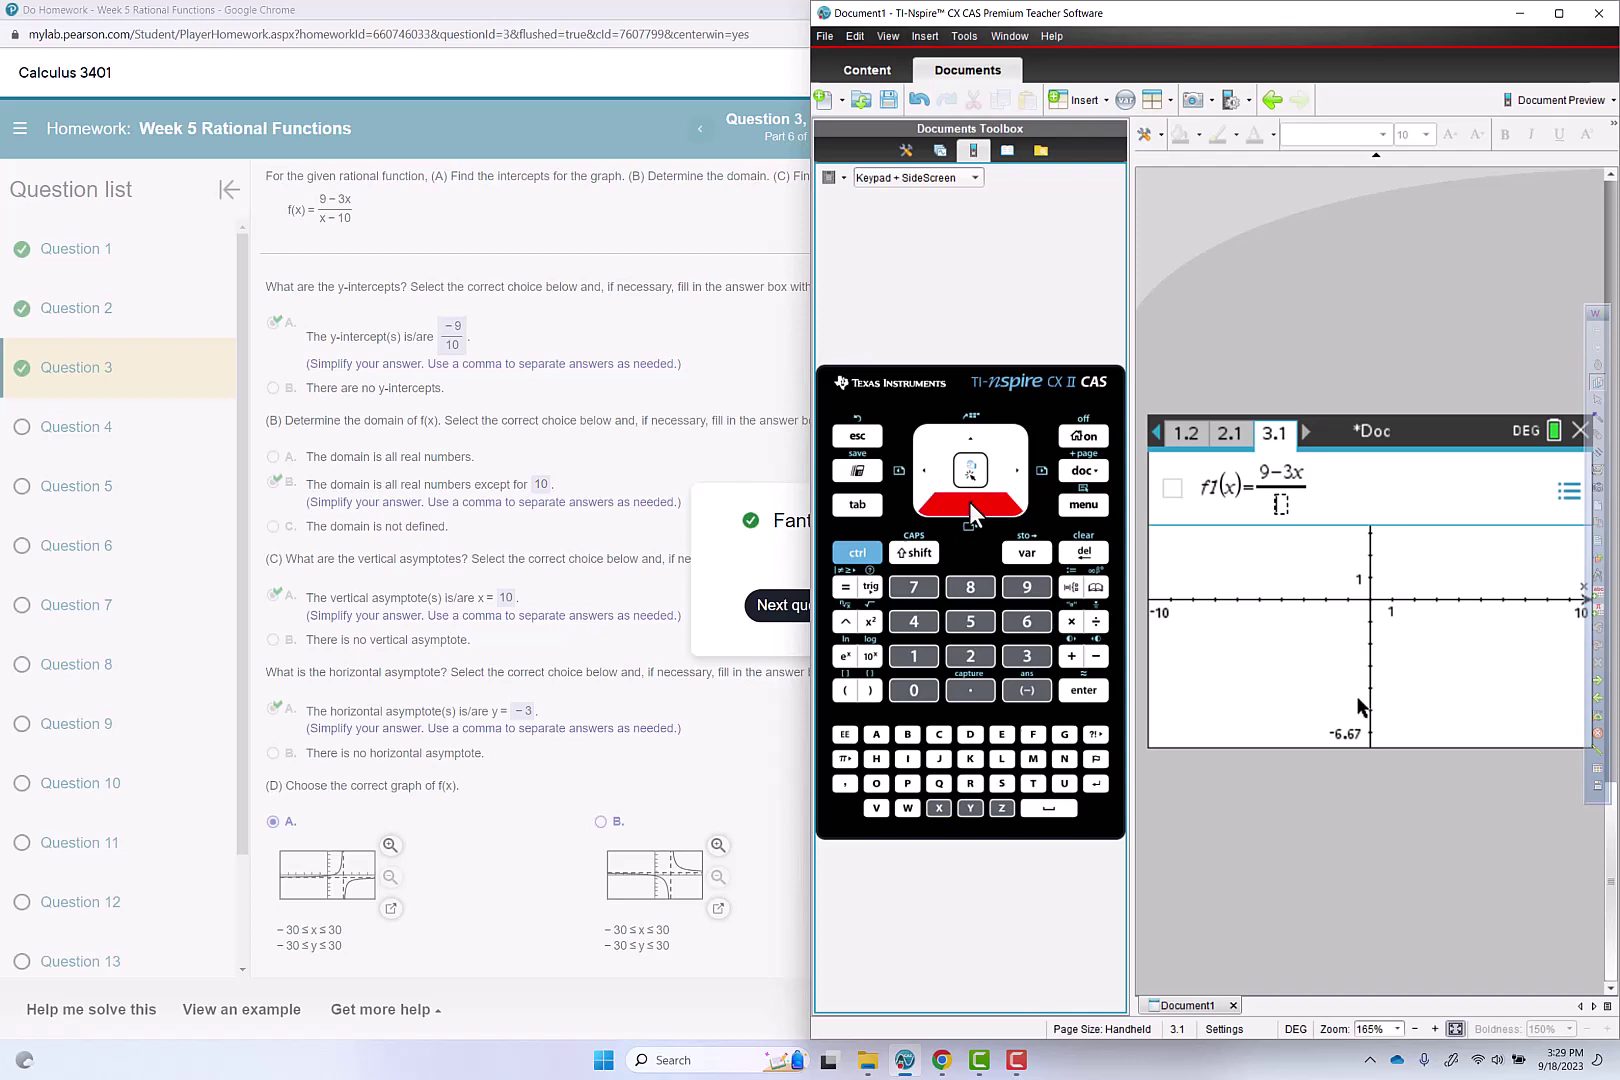
left_click(939, 808)
left_click(1097, 656)
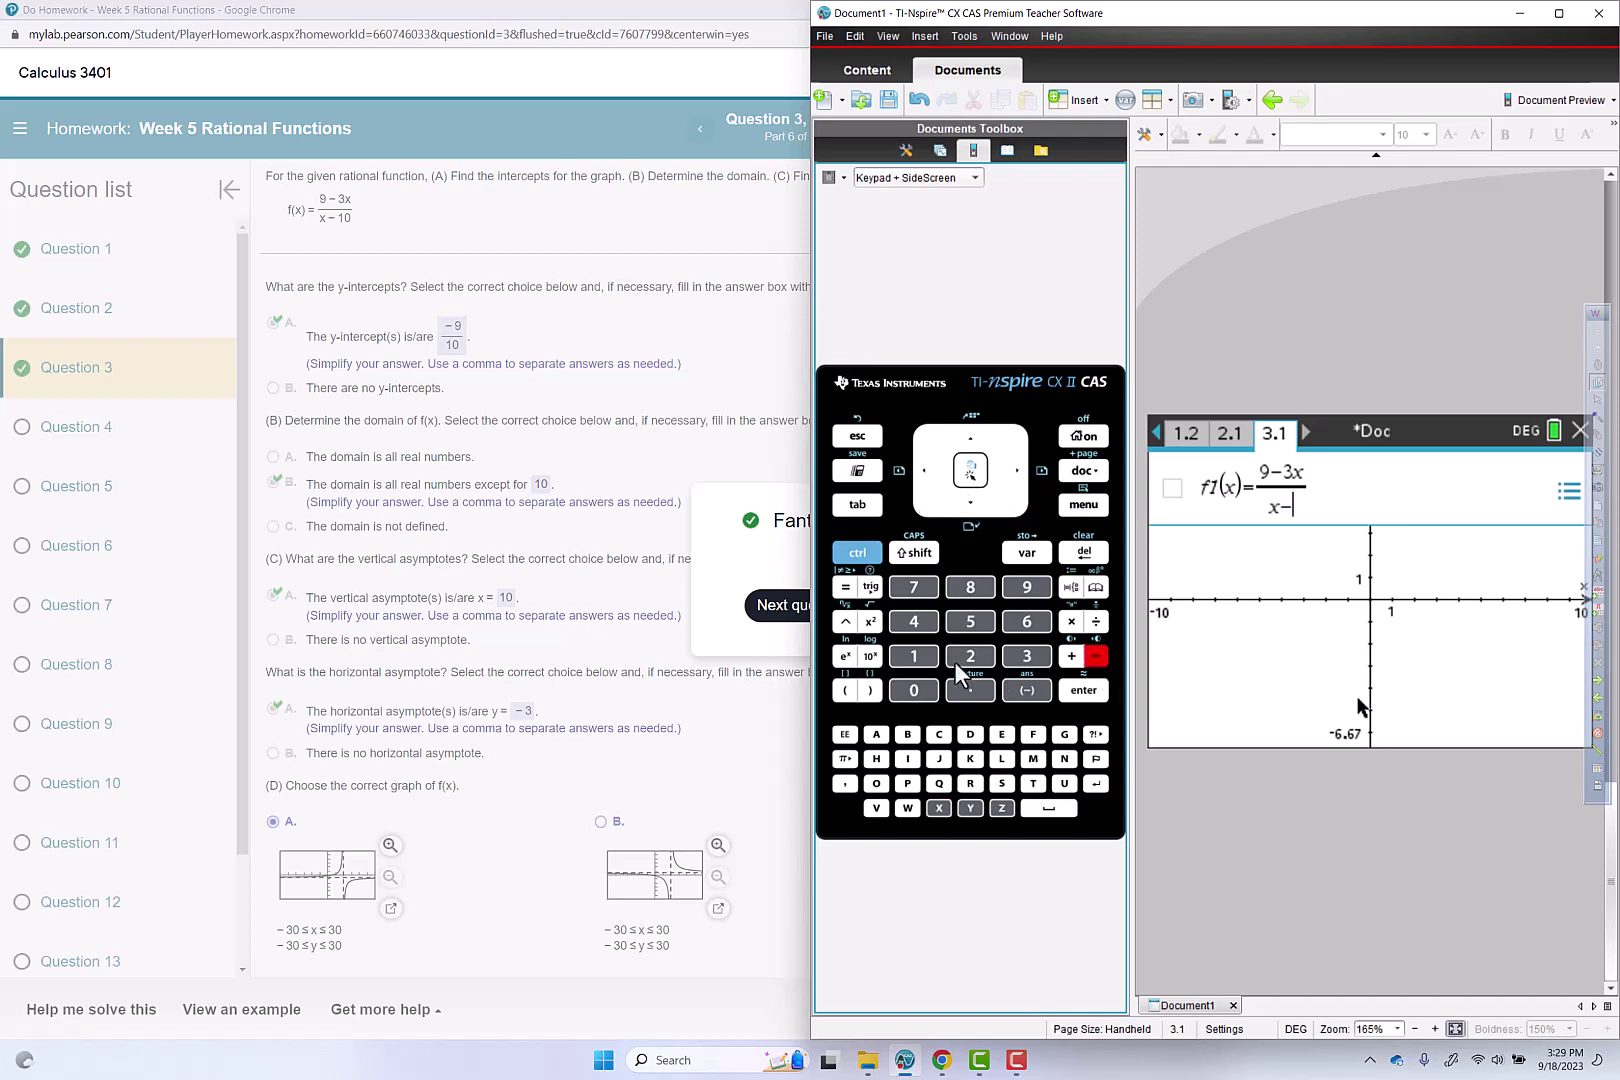
left_click(913, 656)
left_click(913, 690)
left_click(1084, 690)
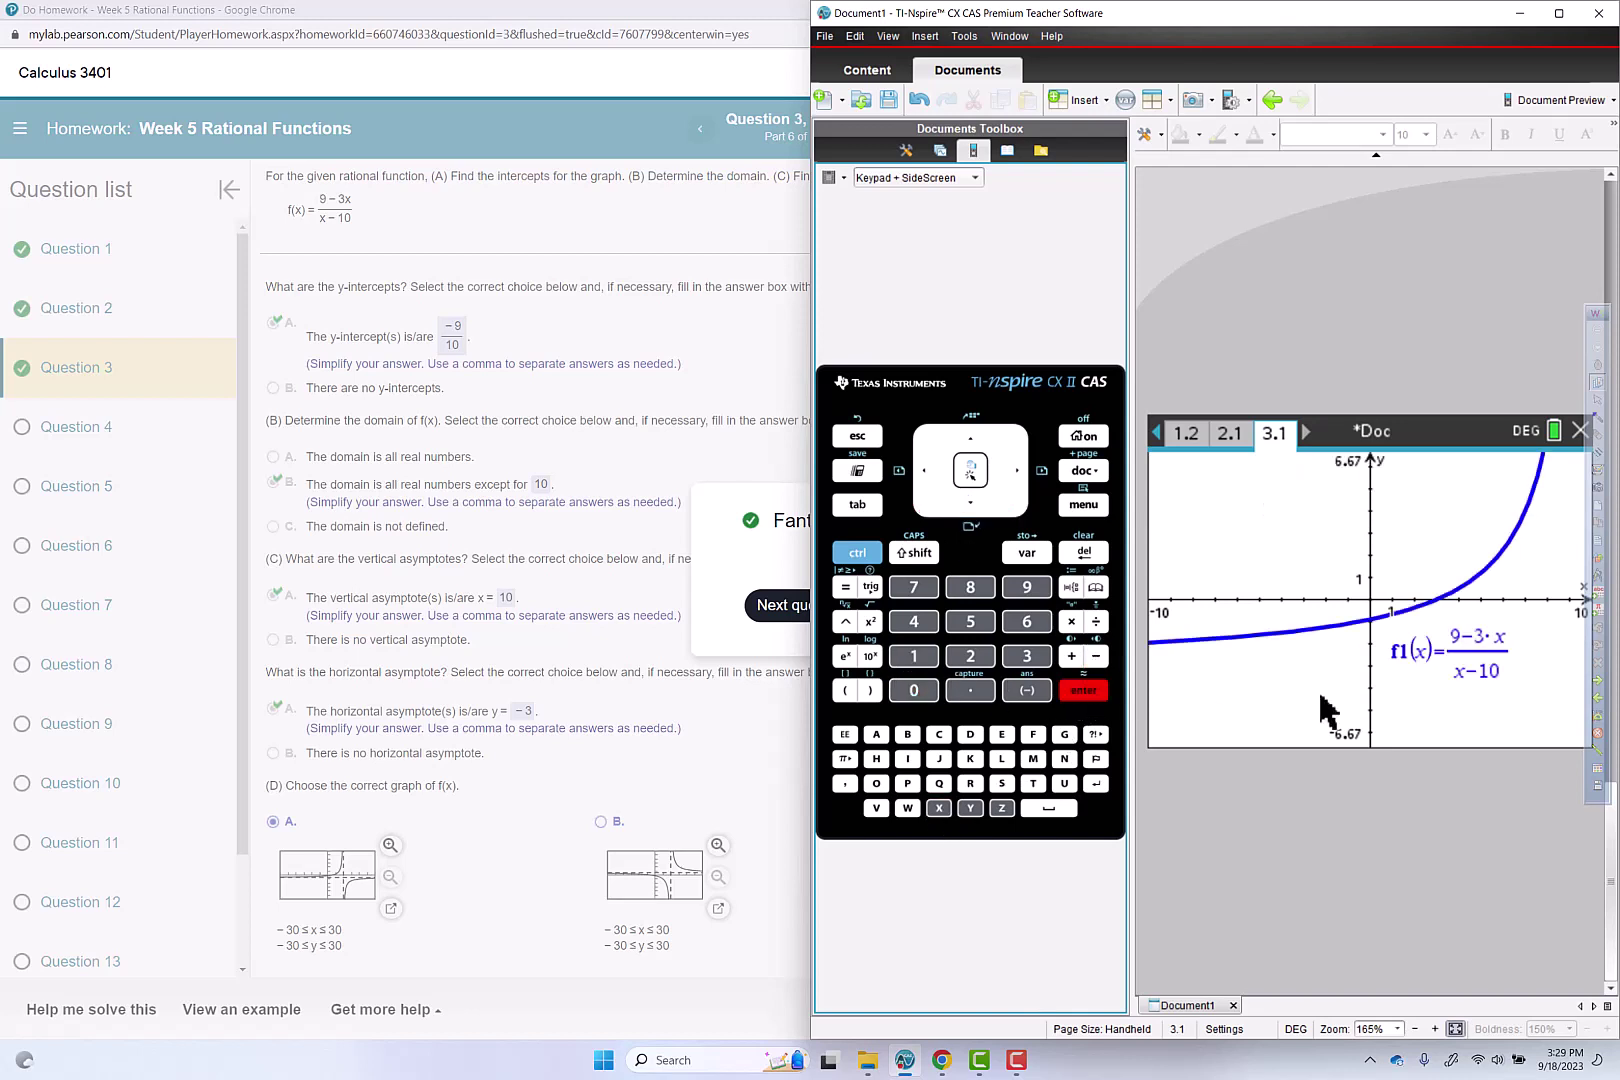
left_click_drag(1436, 657, 1252, 518)
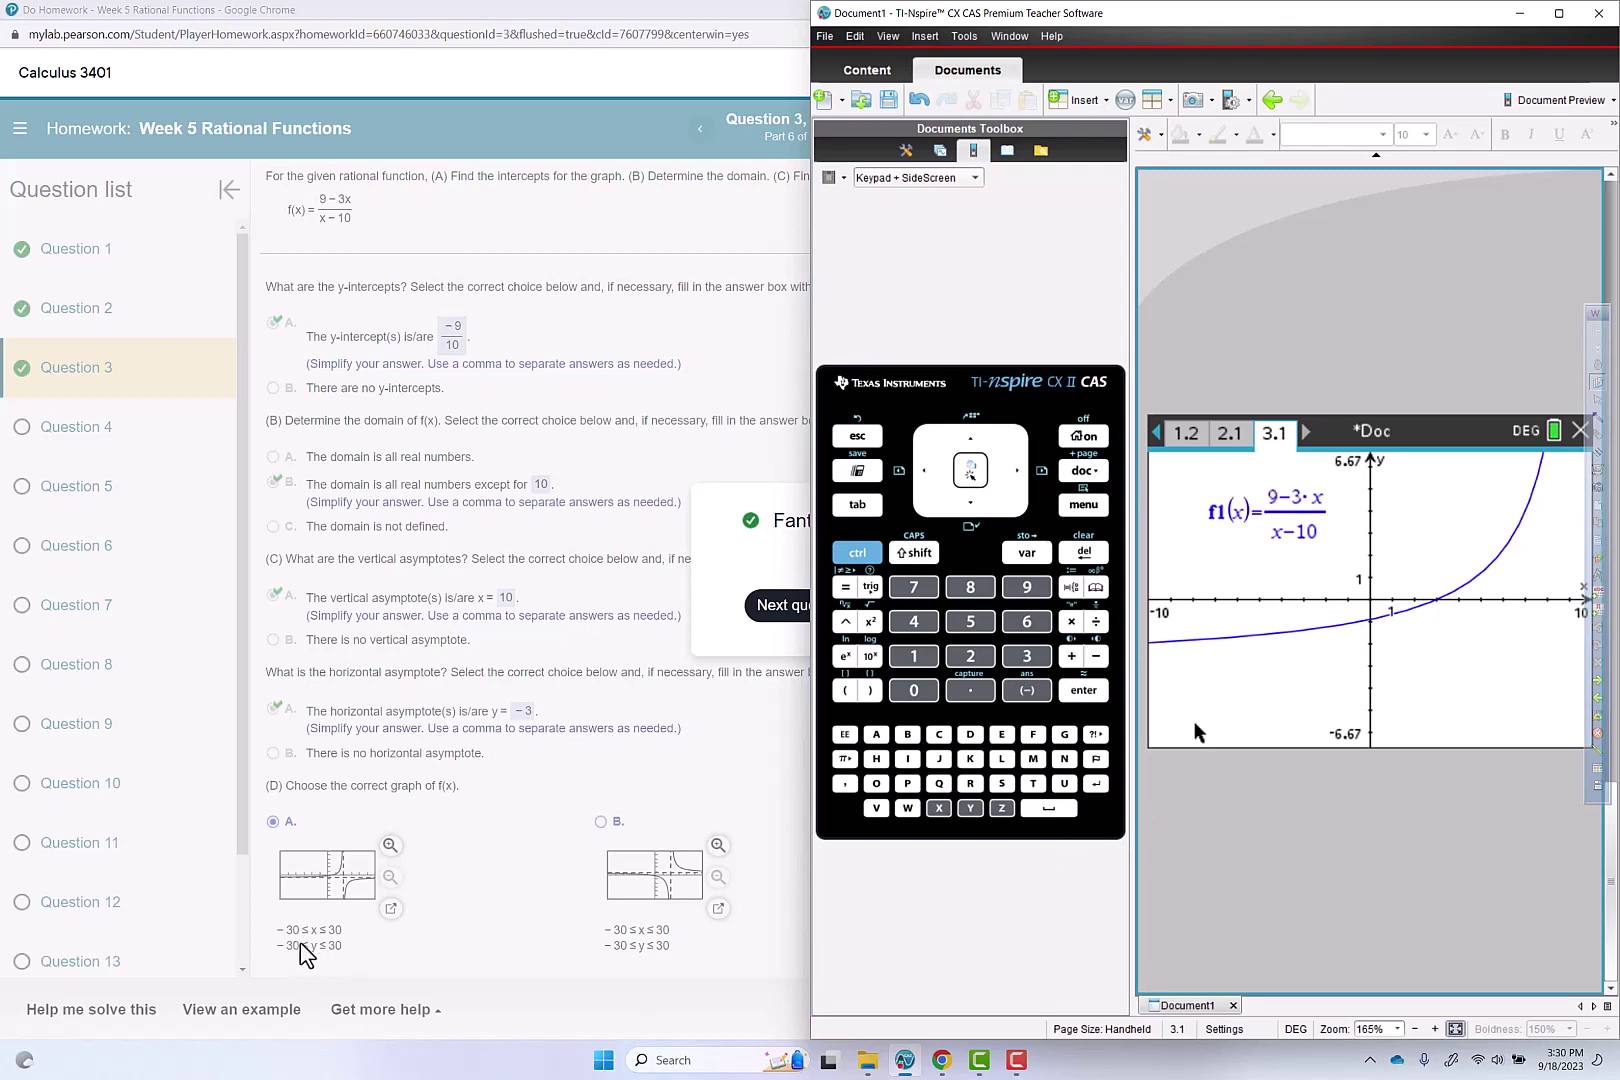
- In Window Settings, set XMin −30, XMax 30 and XScale 5
left_click(1084, 505)
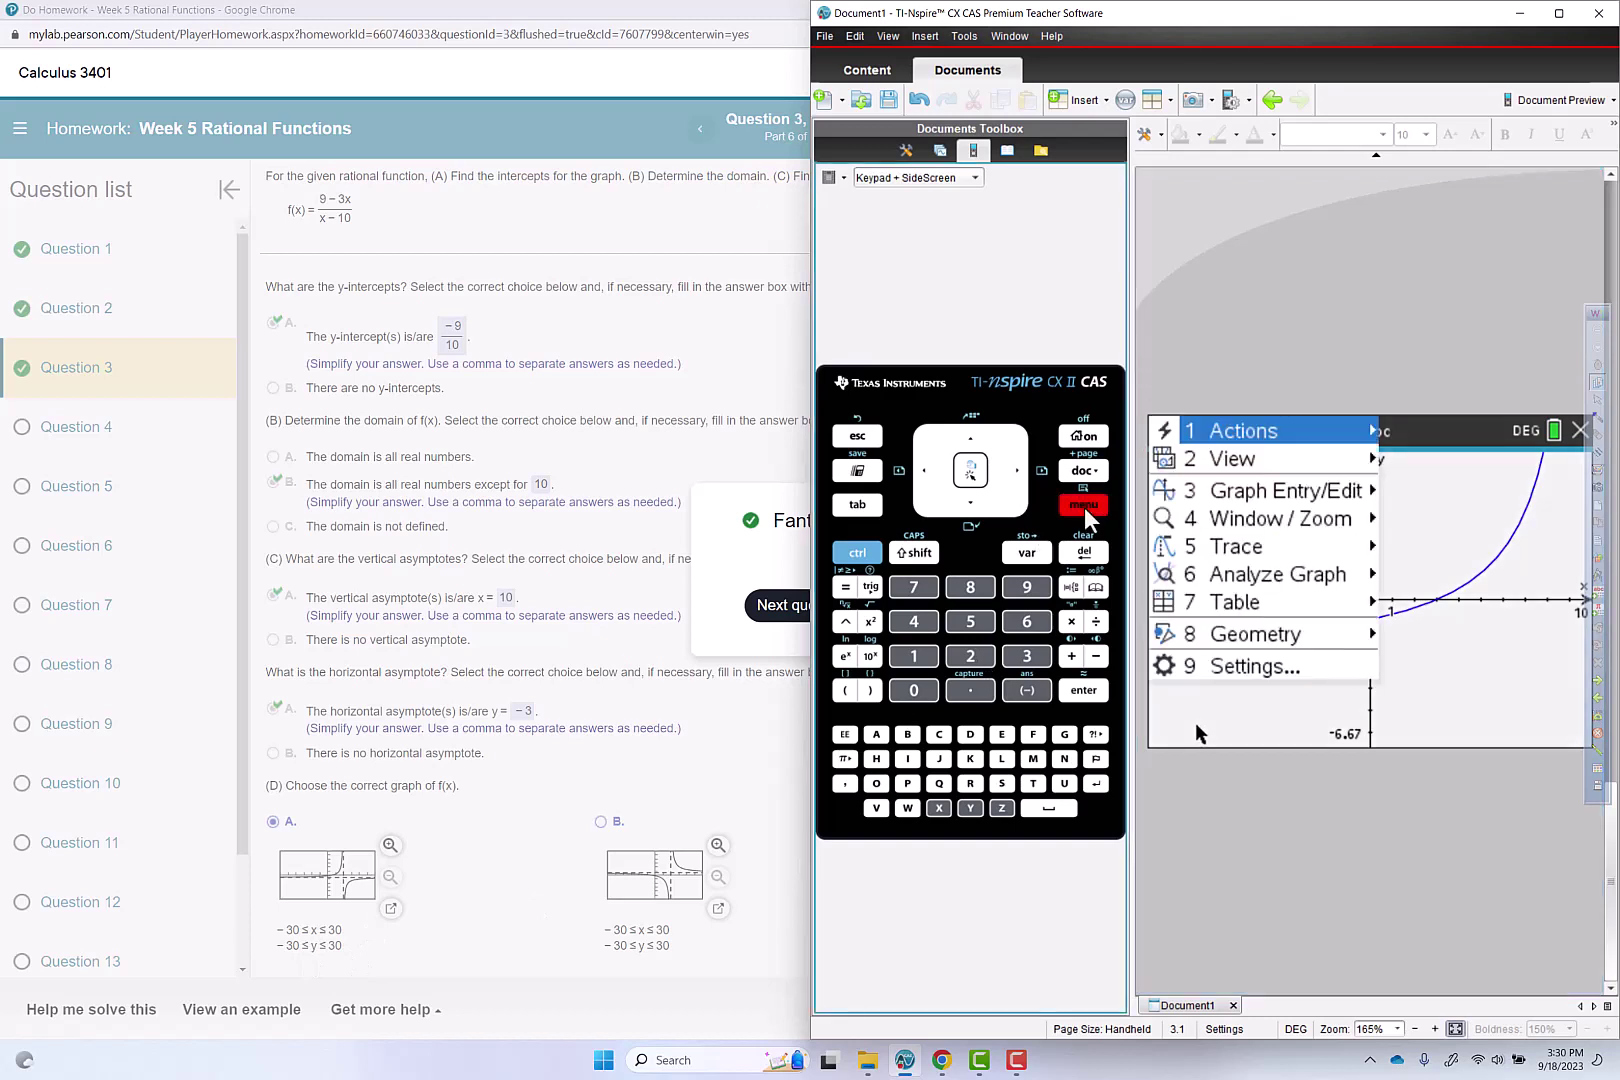
left_click(914, 624)
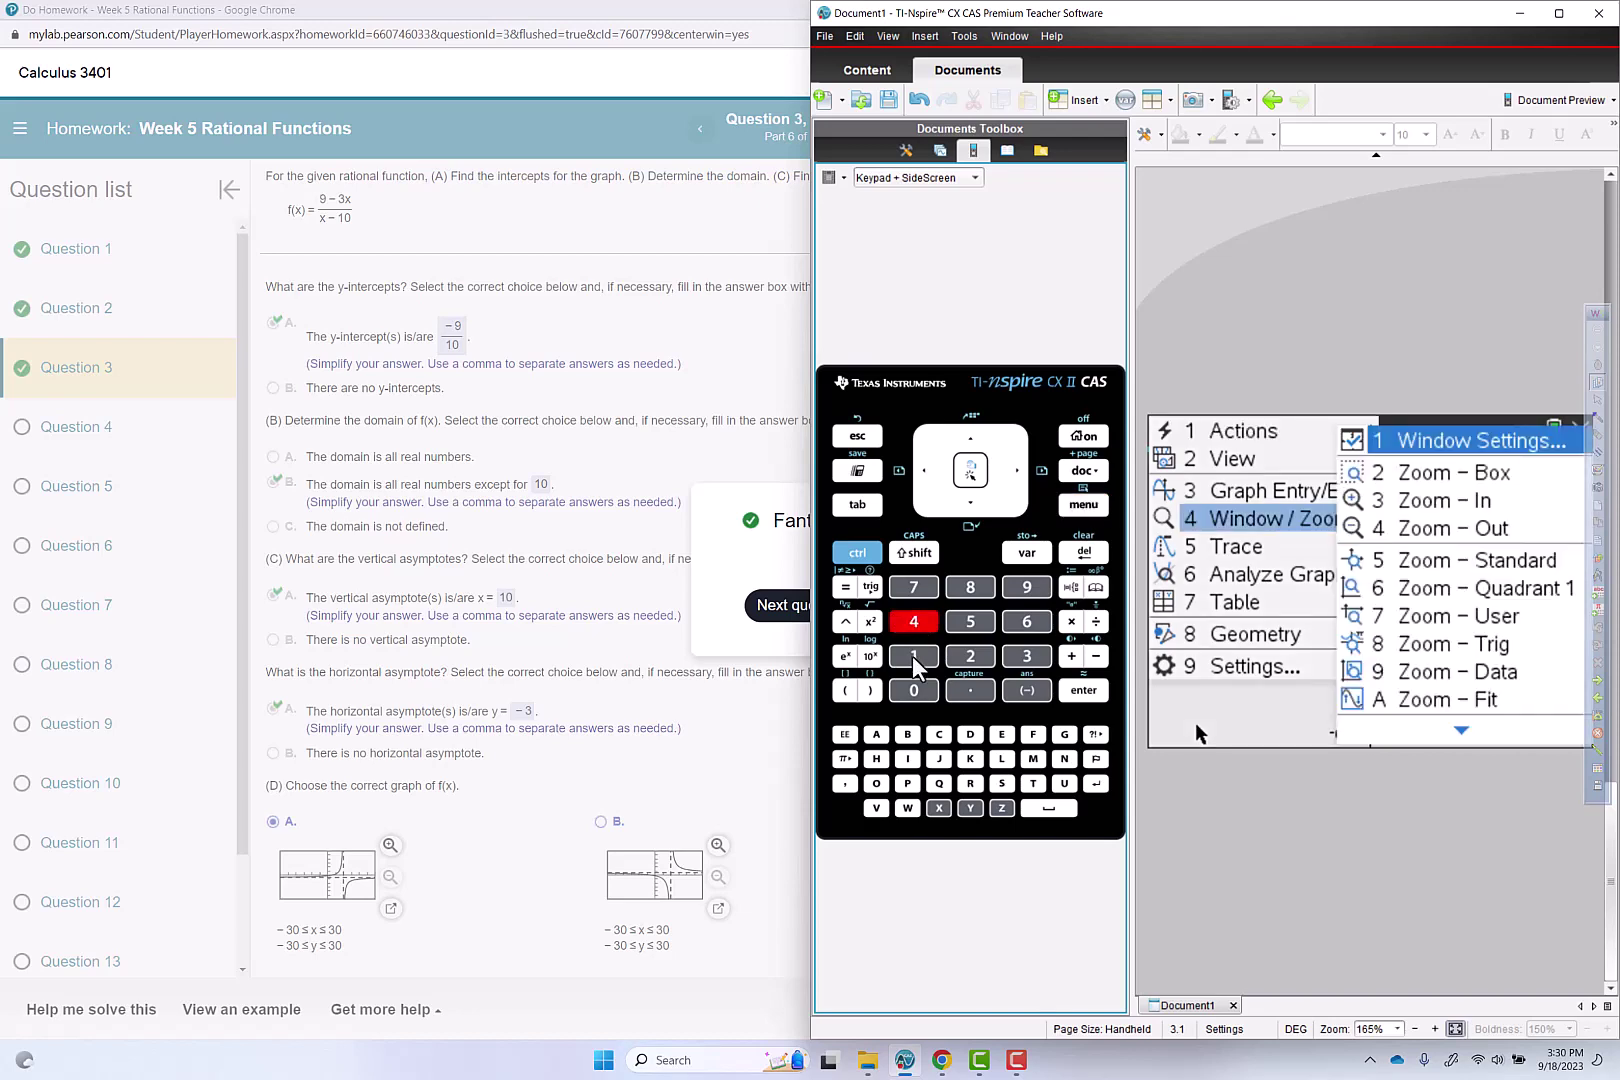
left_click(914, 660)
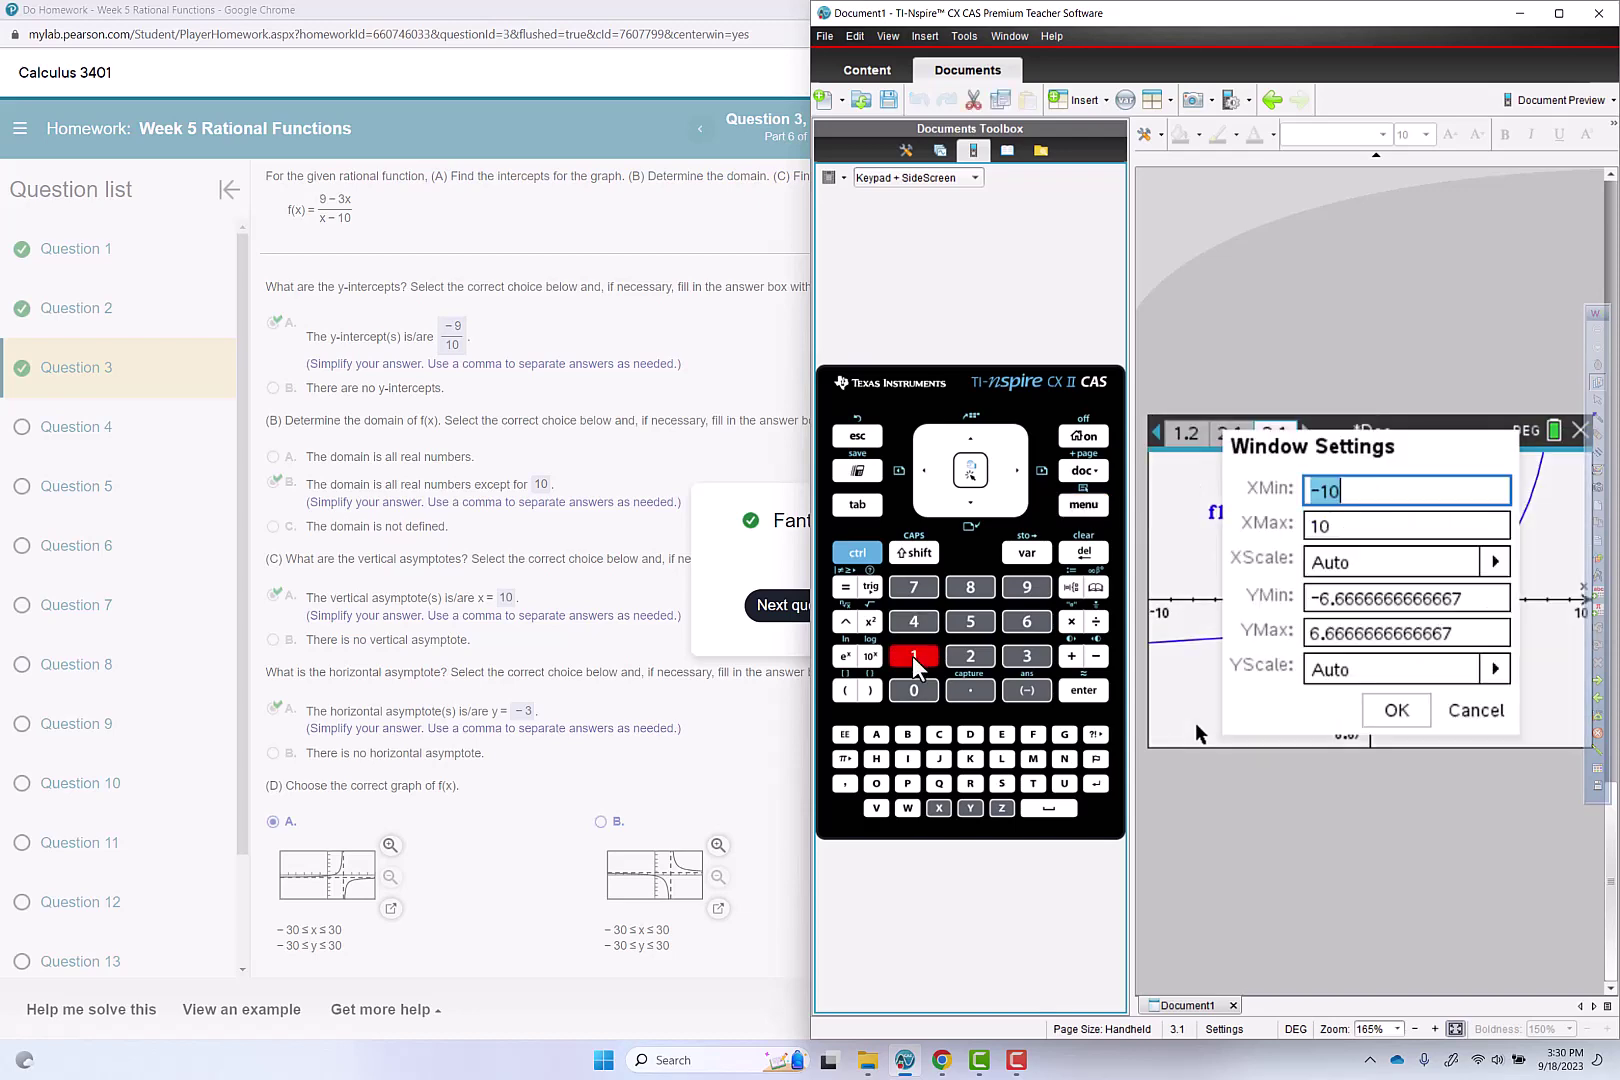
left_click(1031, 694)
left_click(1027, 656)
left_click(914, 690)
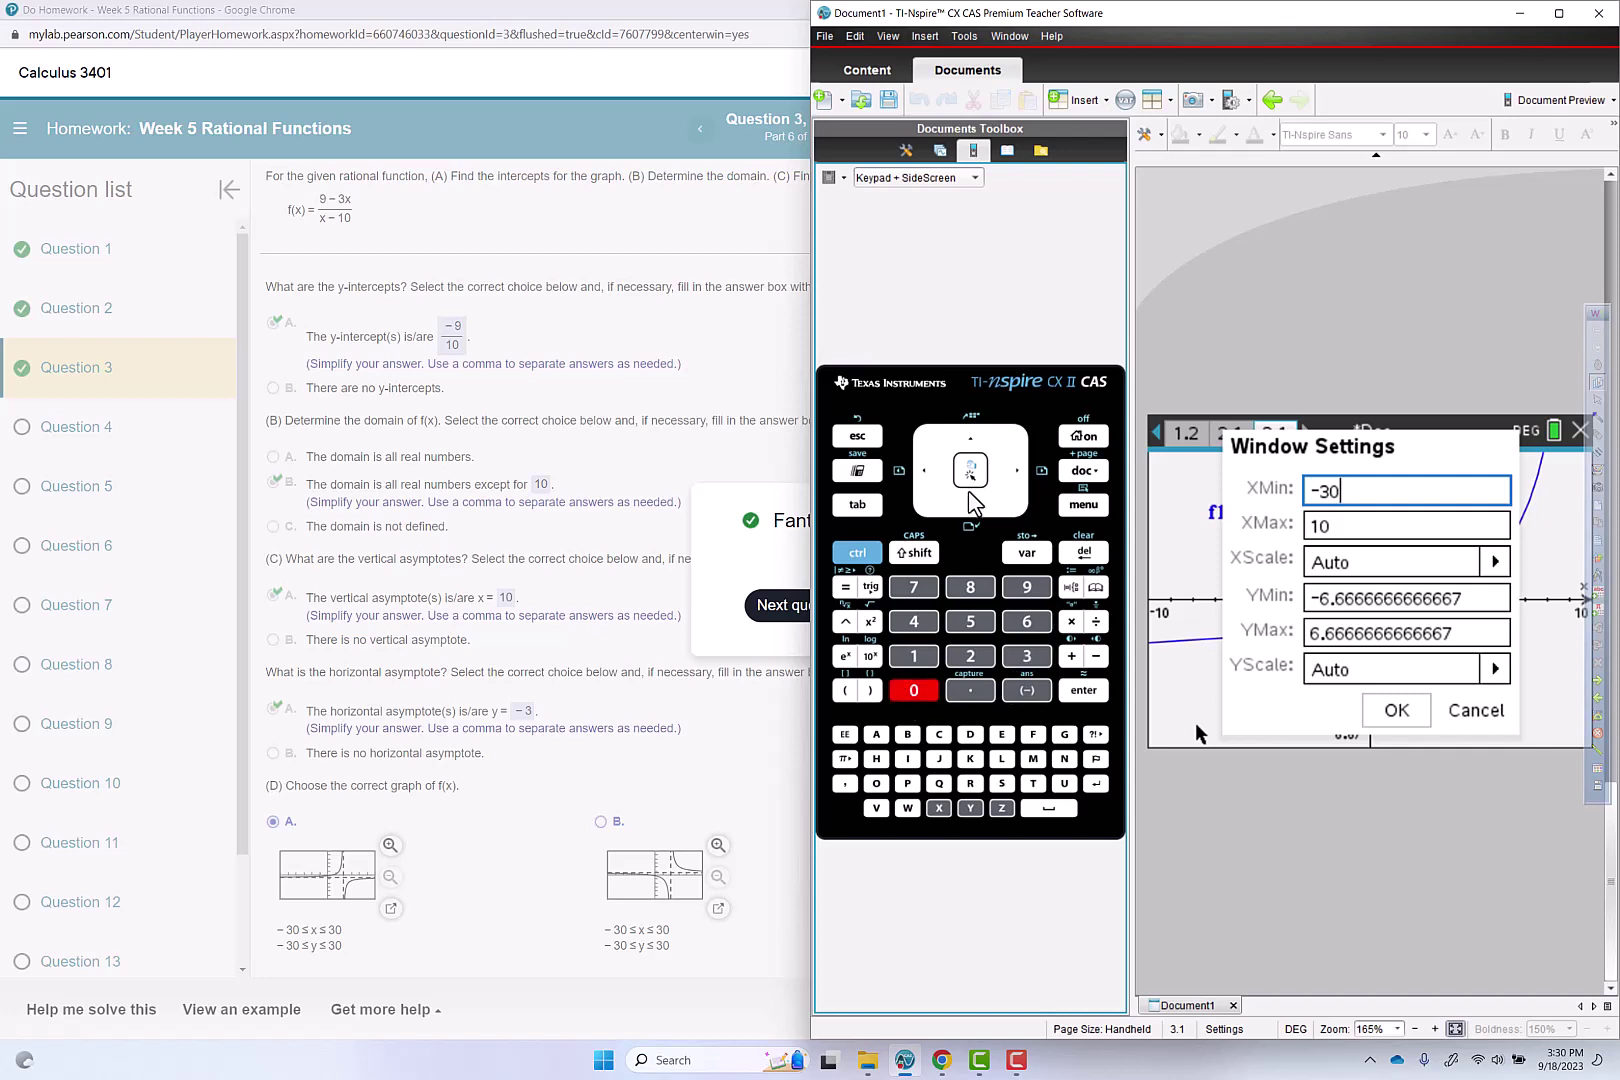
left_click(967, 504)
left_click(1029, 654)
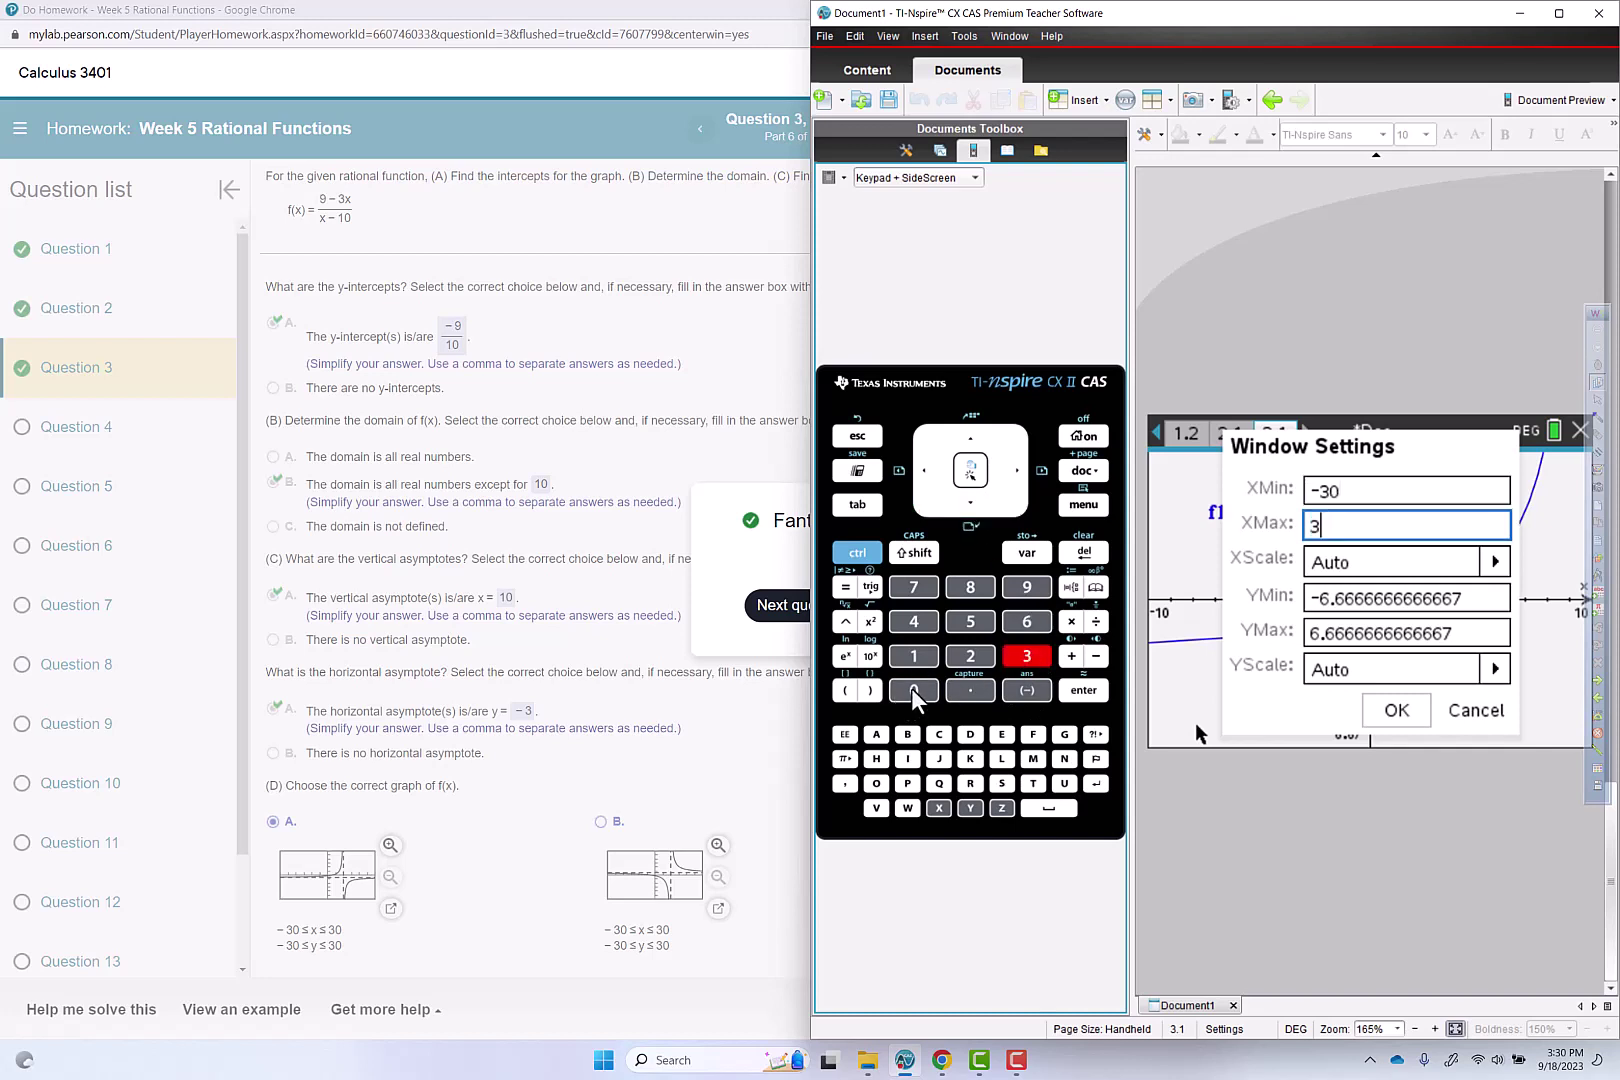
left_click(913, 690)
left_click(970, 502)
left_click(970, 621)
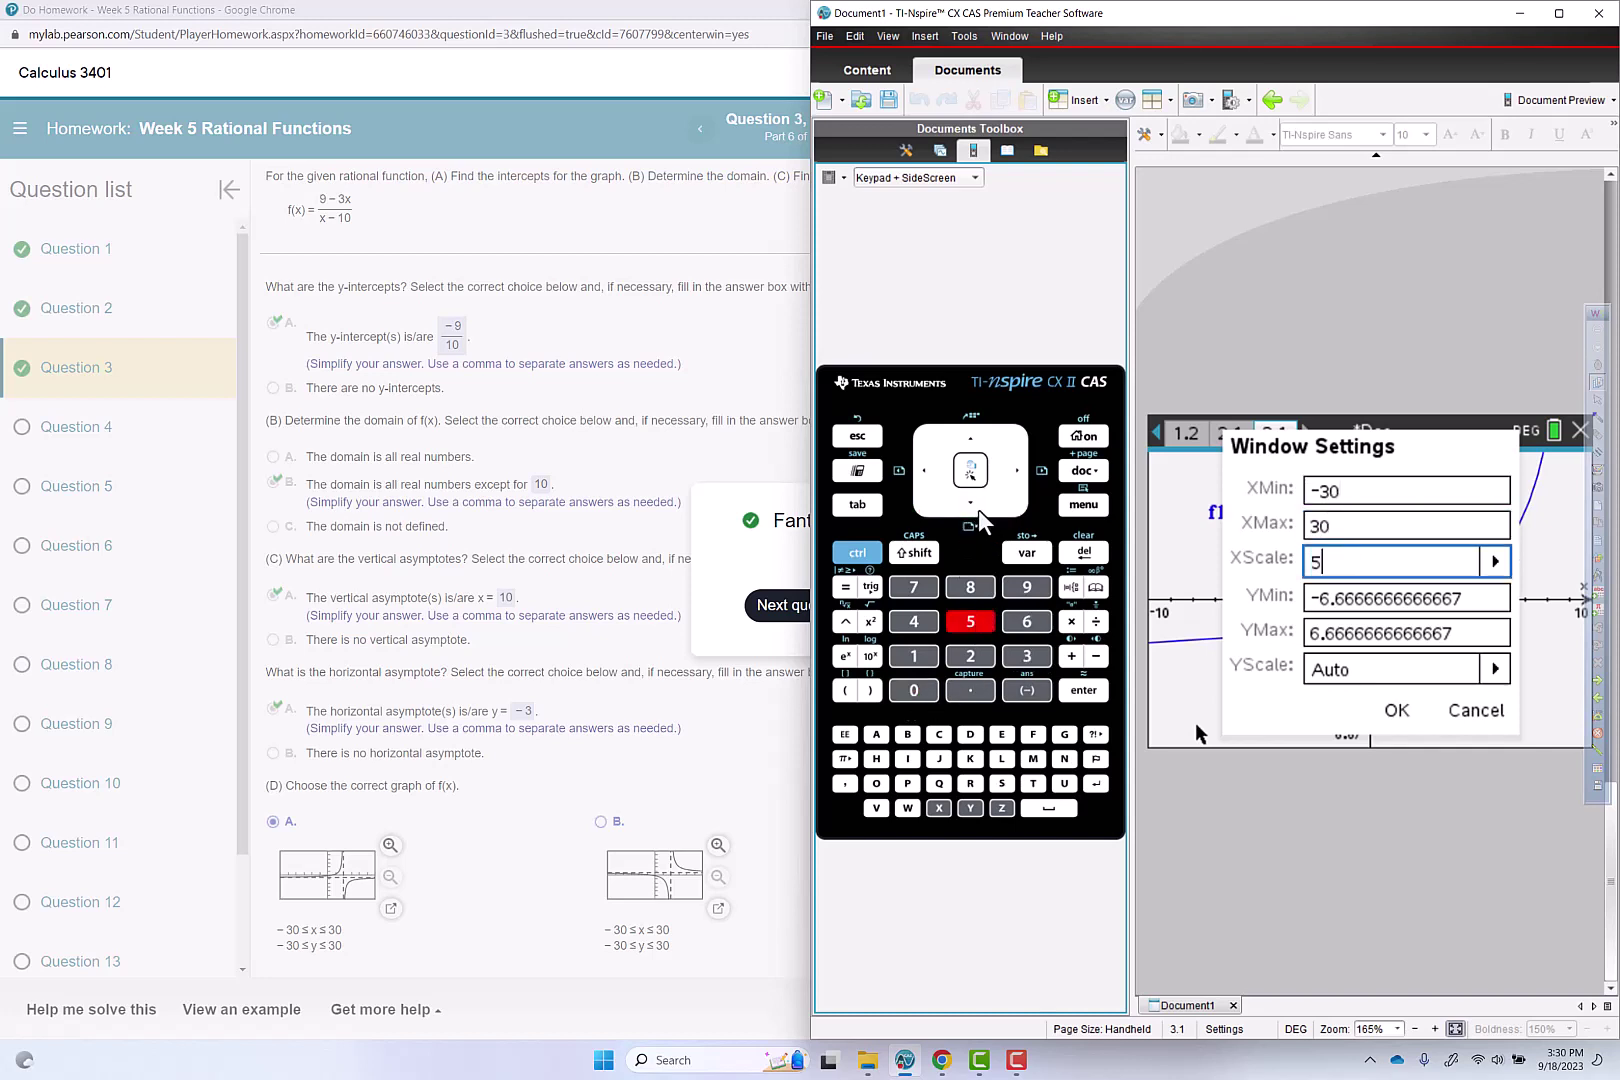
- Set YMin −30, YMax 30 and YScale 5, then apply the window
left_click(970, 503)
left_click(1027, 690)
left_click(1027, 656)
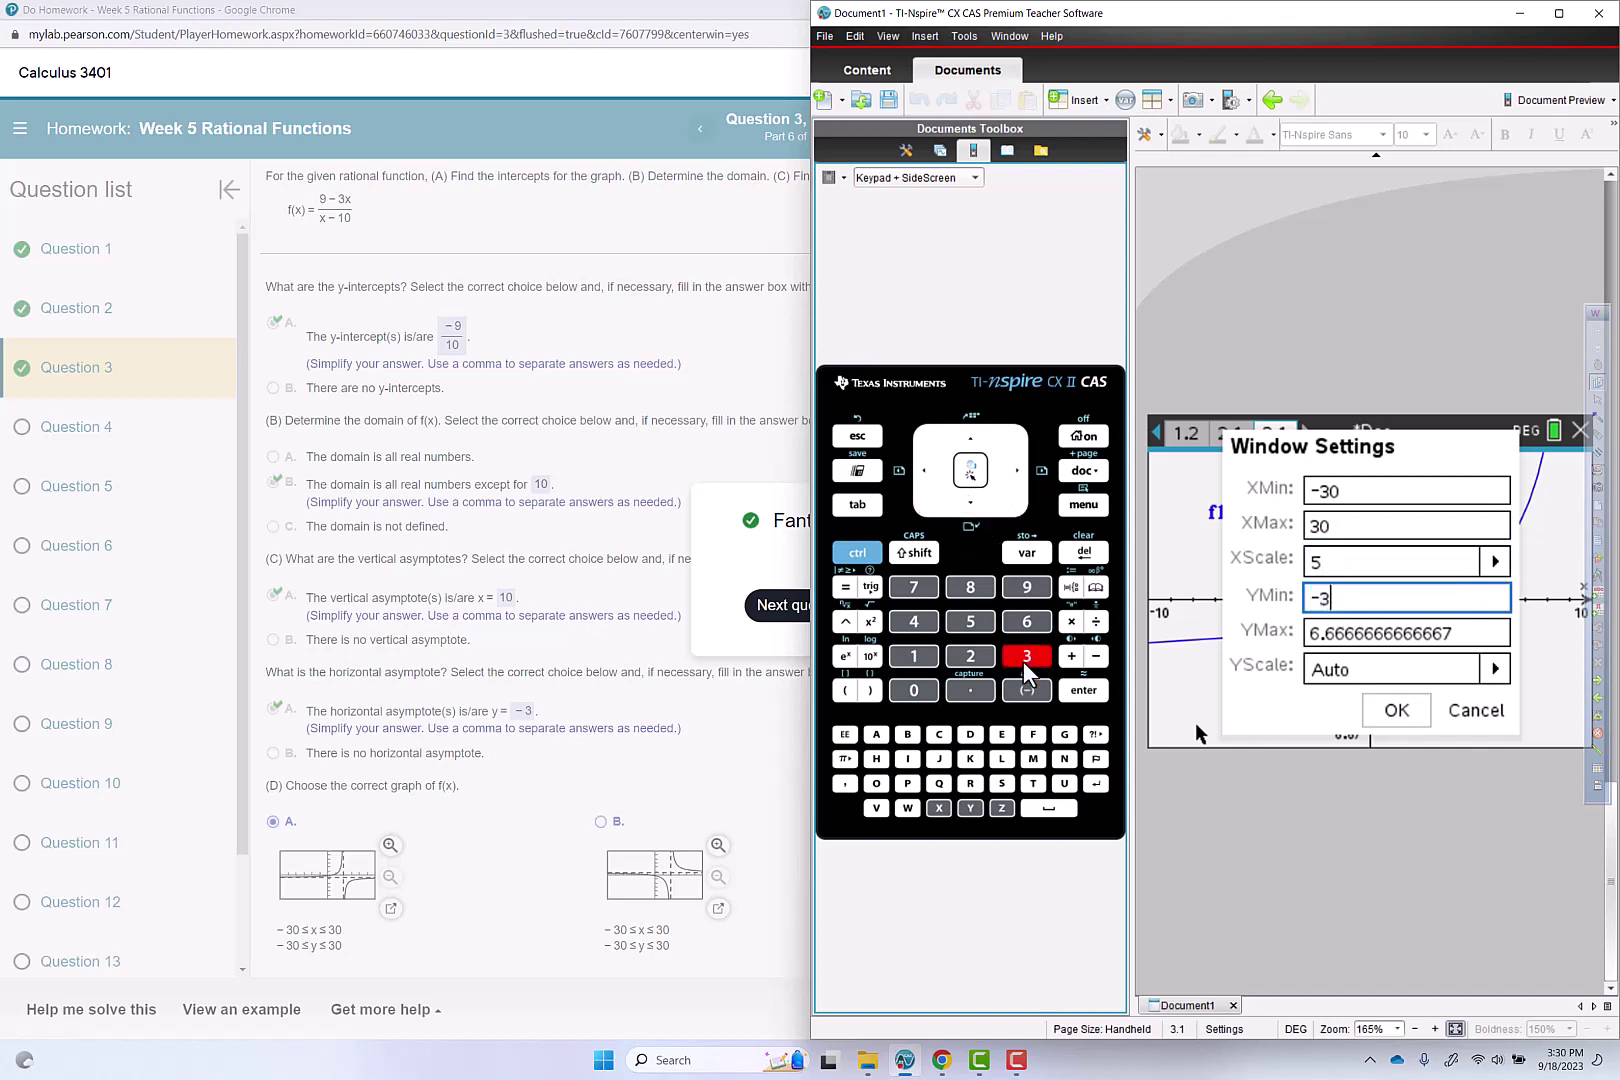
left_click(913, 690)
left_click(970, 503)
left_click(1027, 656)
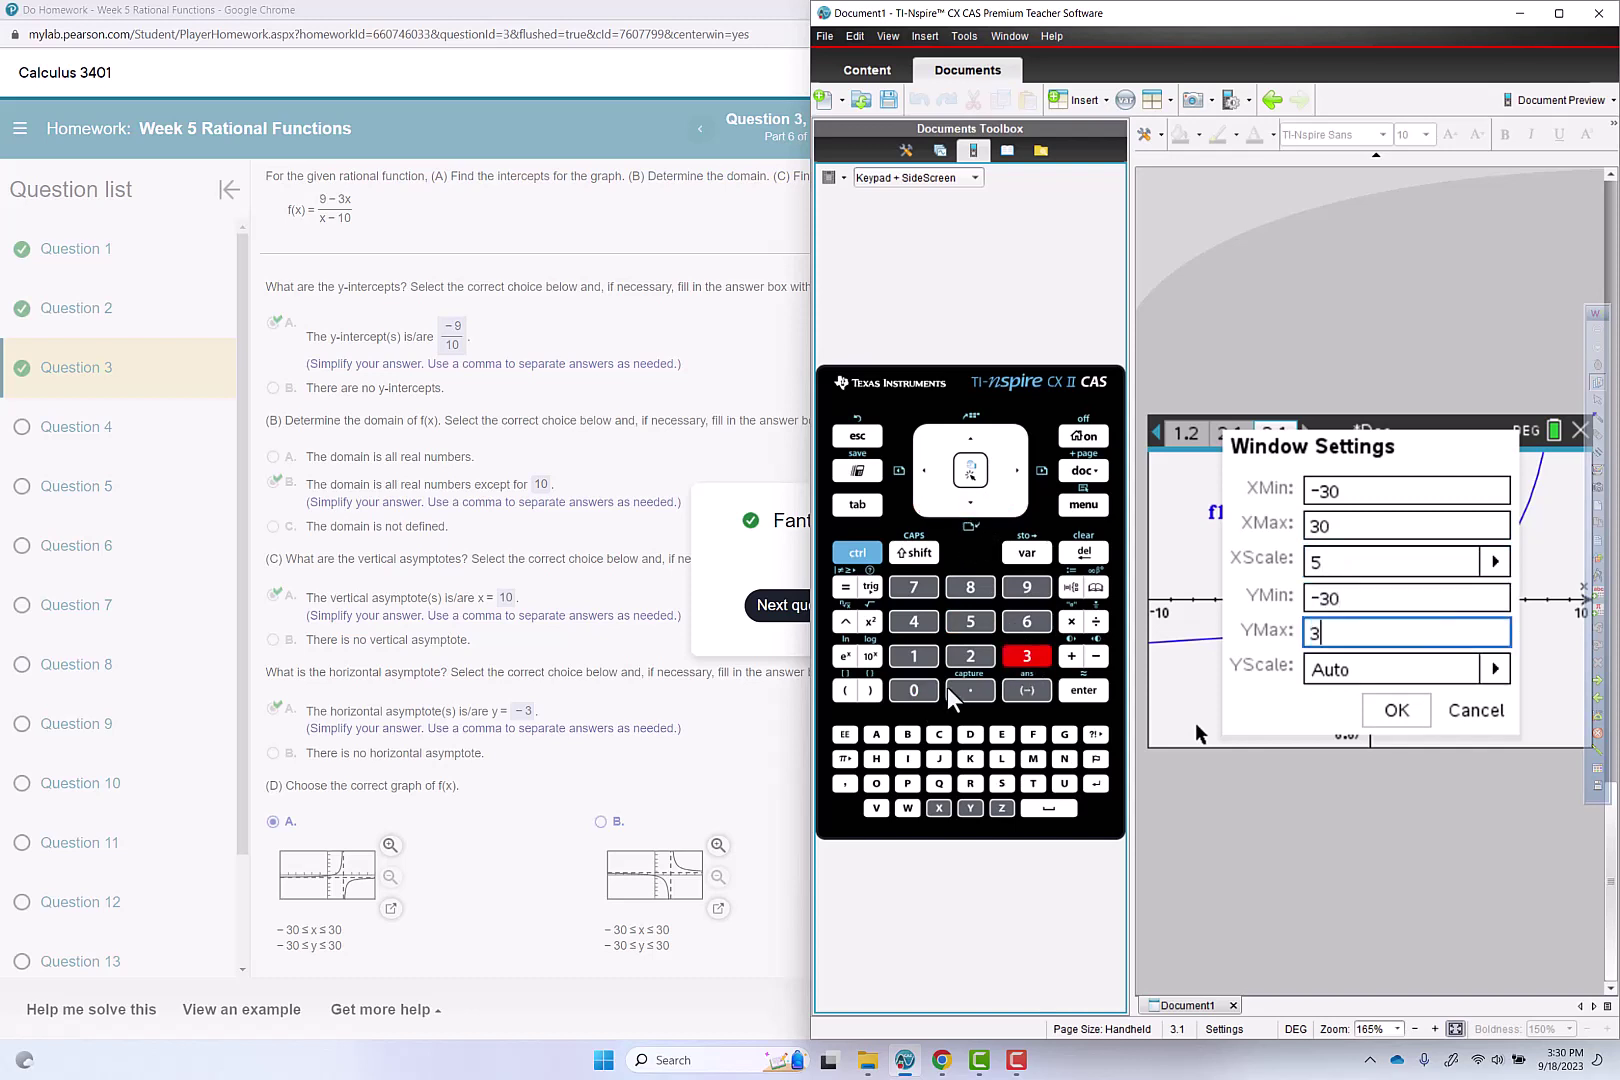
left_click(913, 690)
left_click(970, 503)
left_click(970, 621)
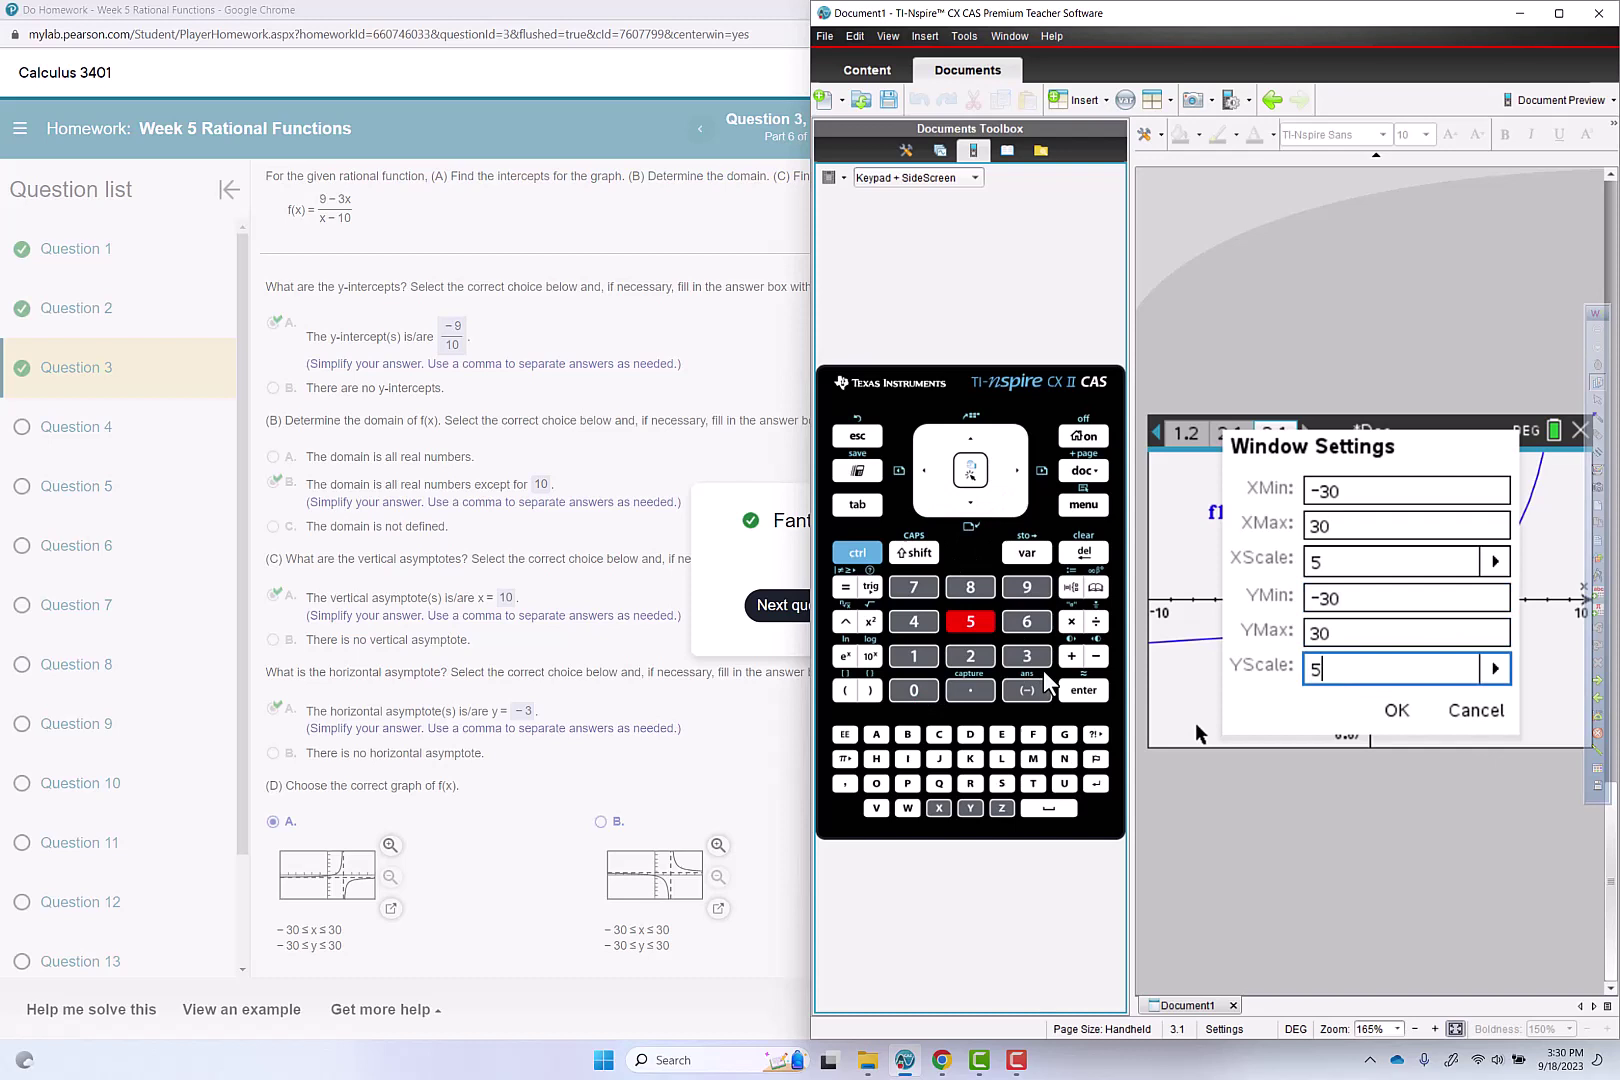
left_click(1083, 690)
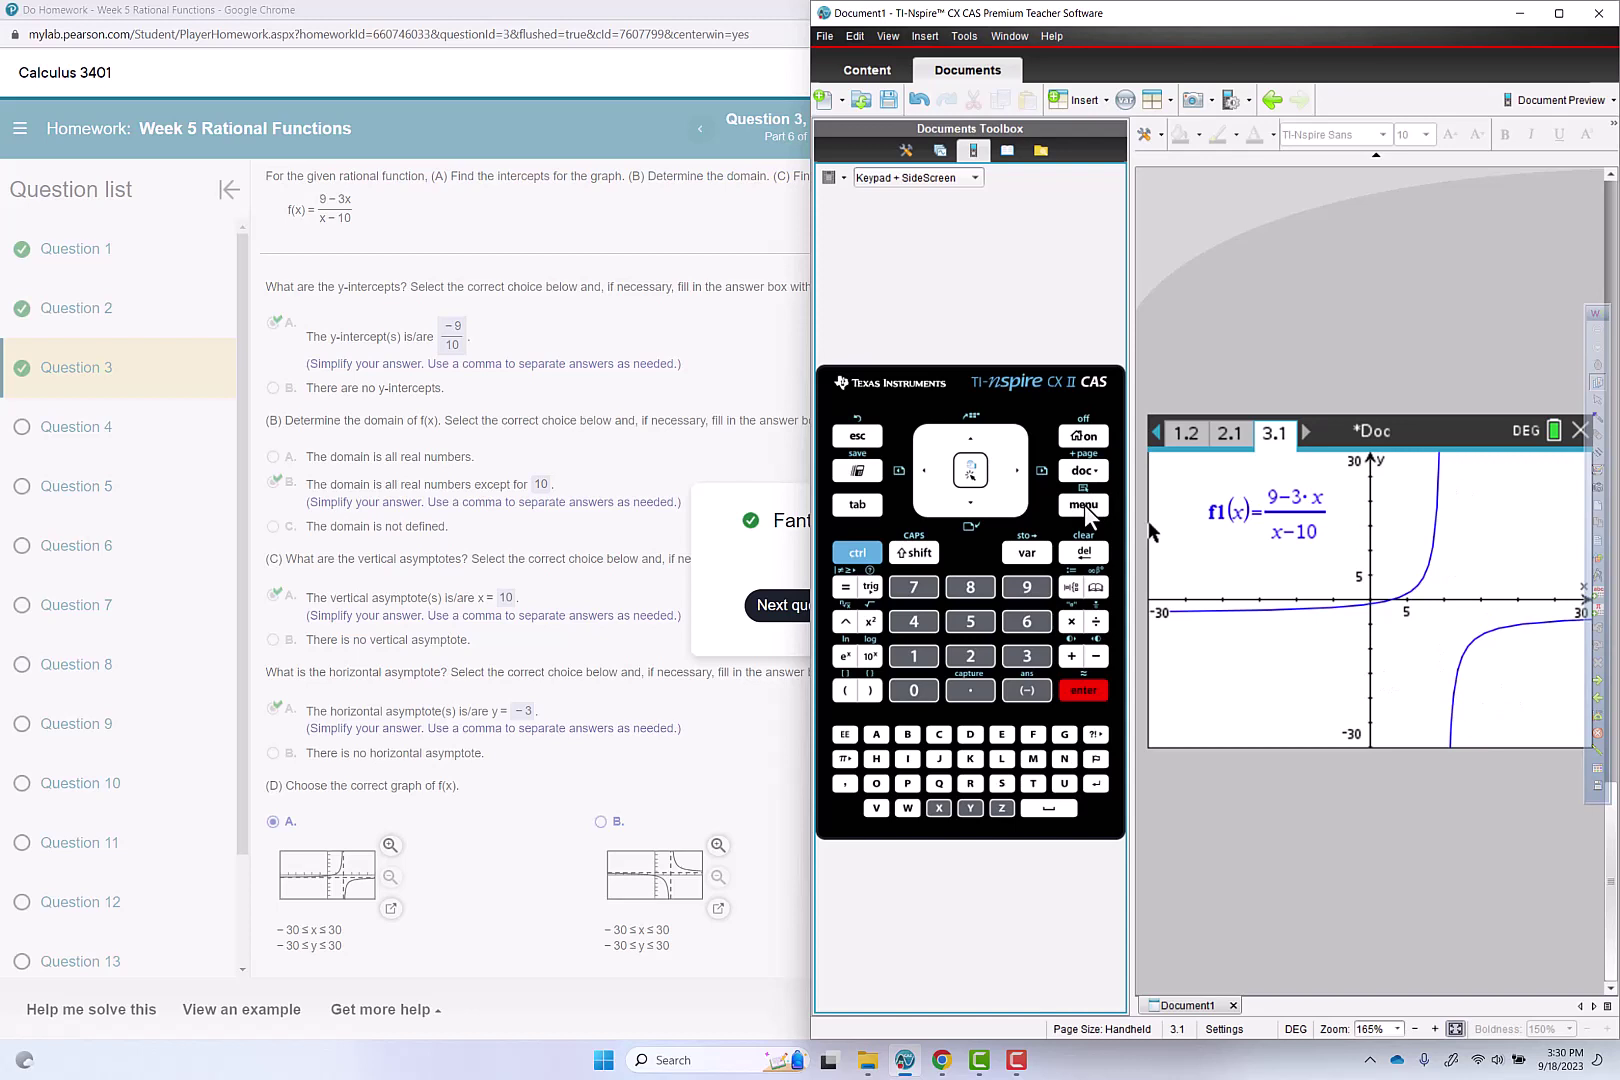
- Graph the relation x=10 and move its label up beside the line
left_click(1083, 504)
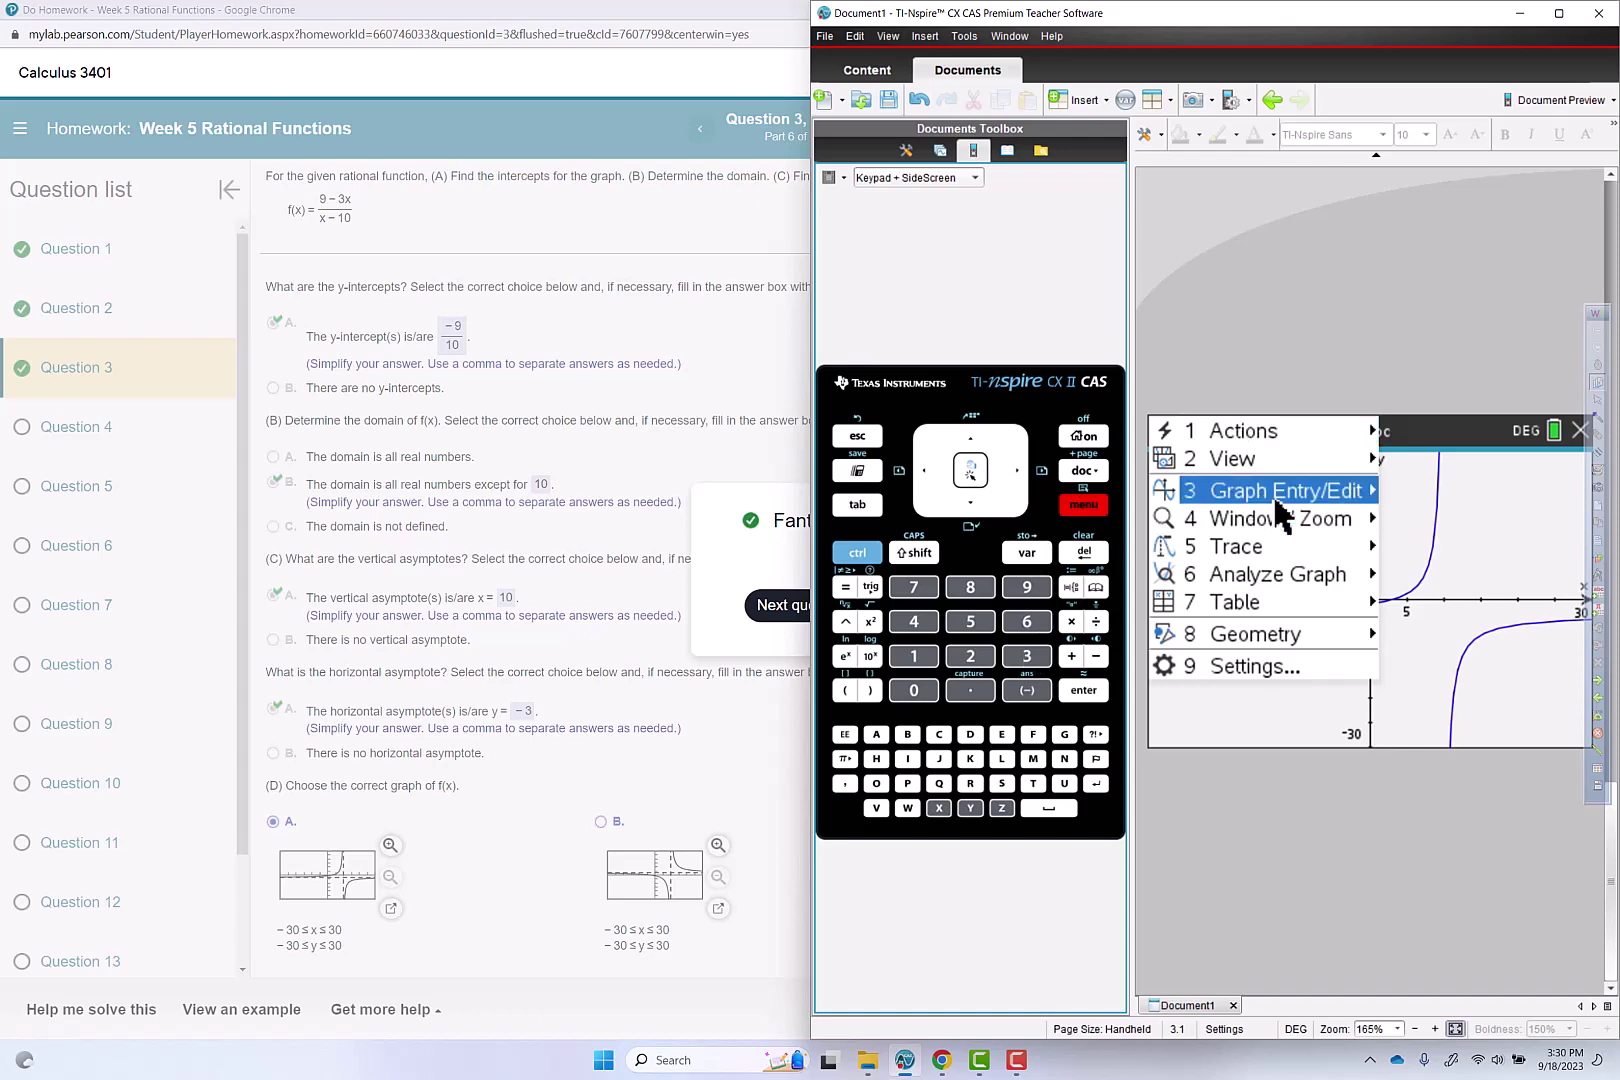
mouse_move(1284, 498)
left_click(1394, 514)
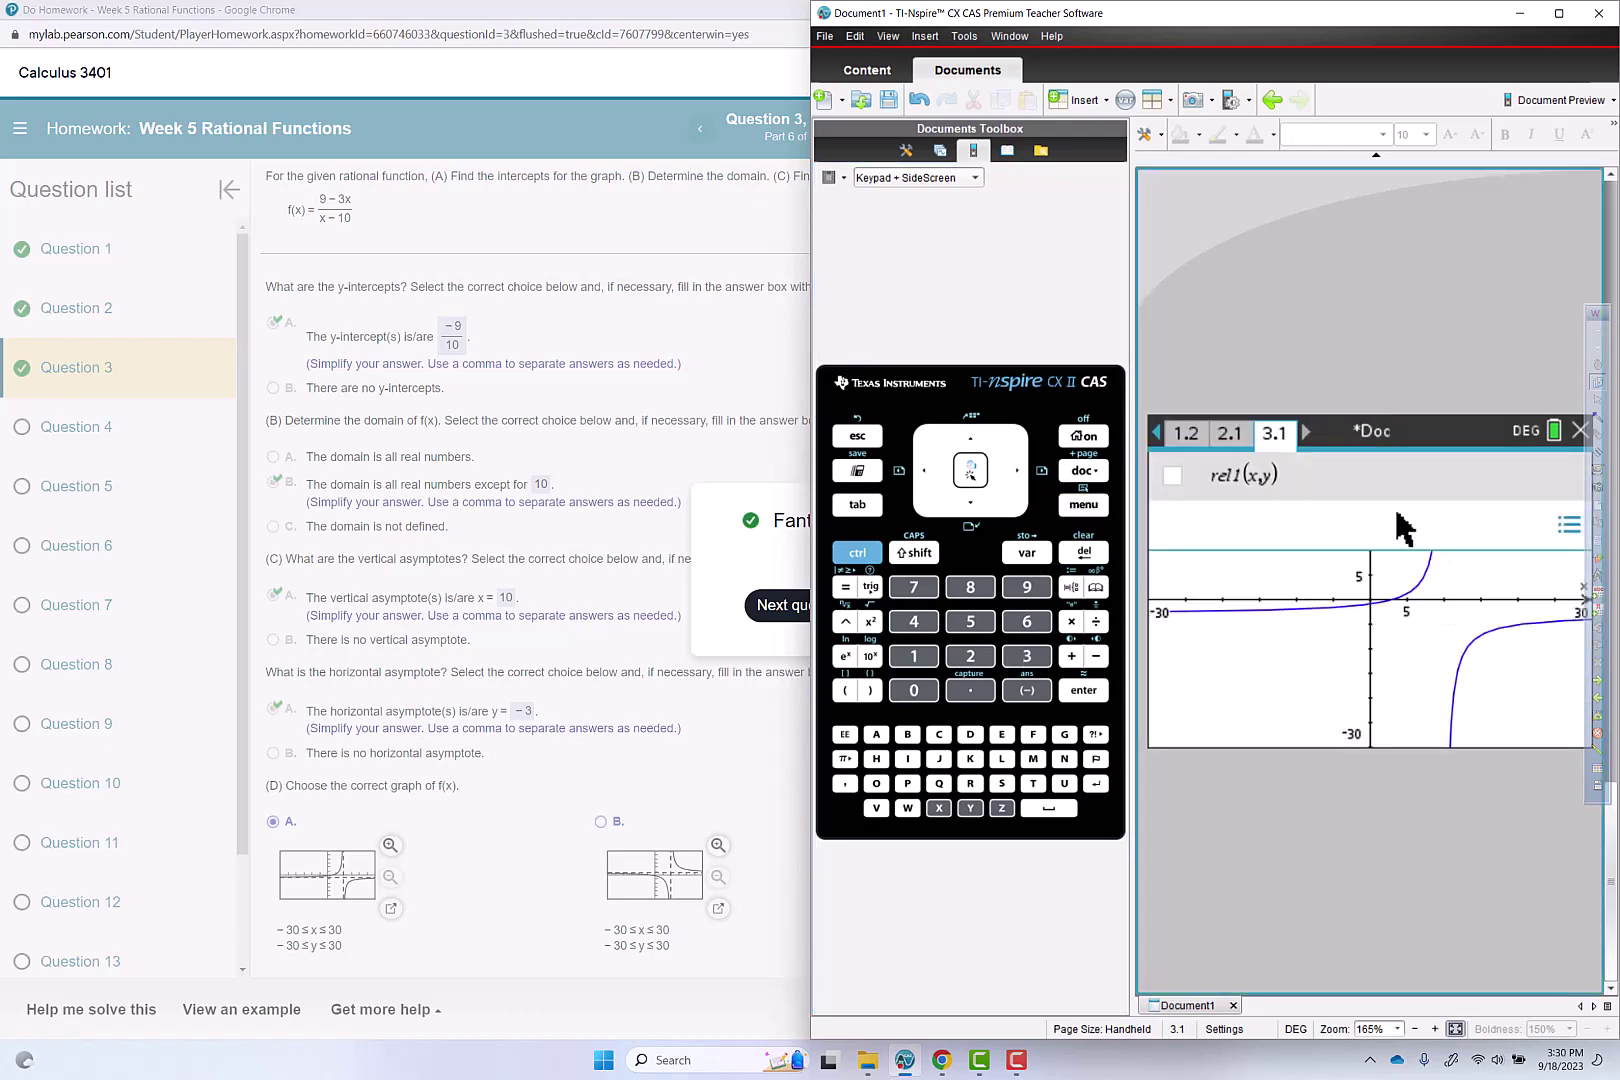
left_click(975, 505)
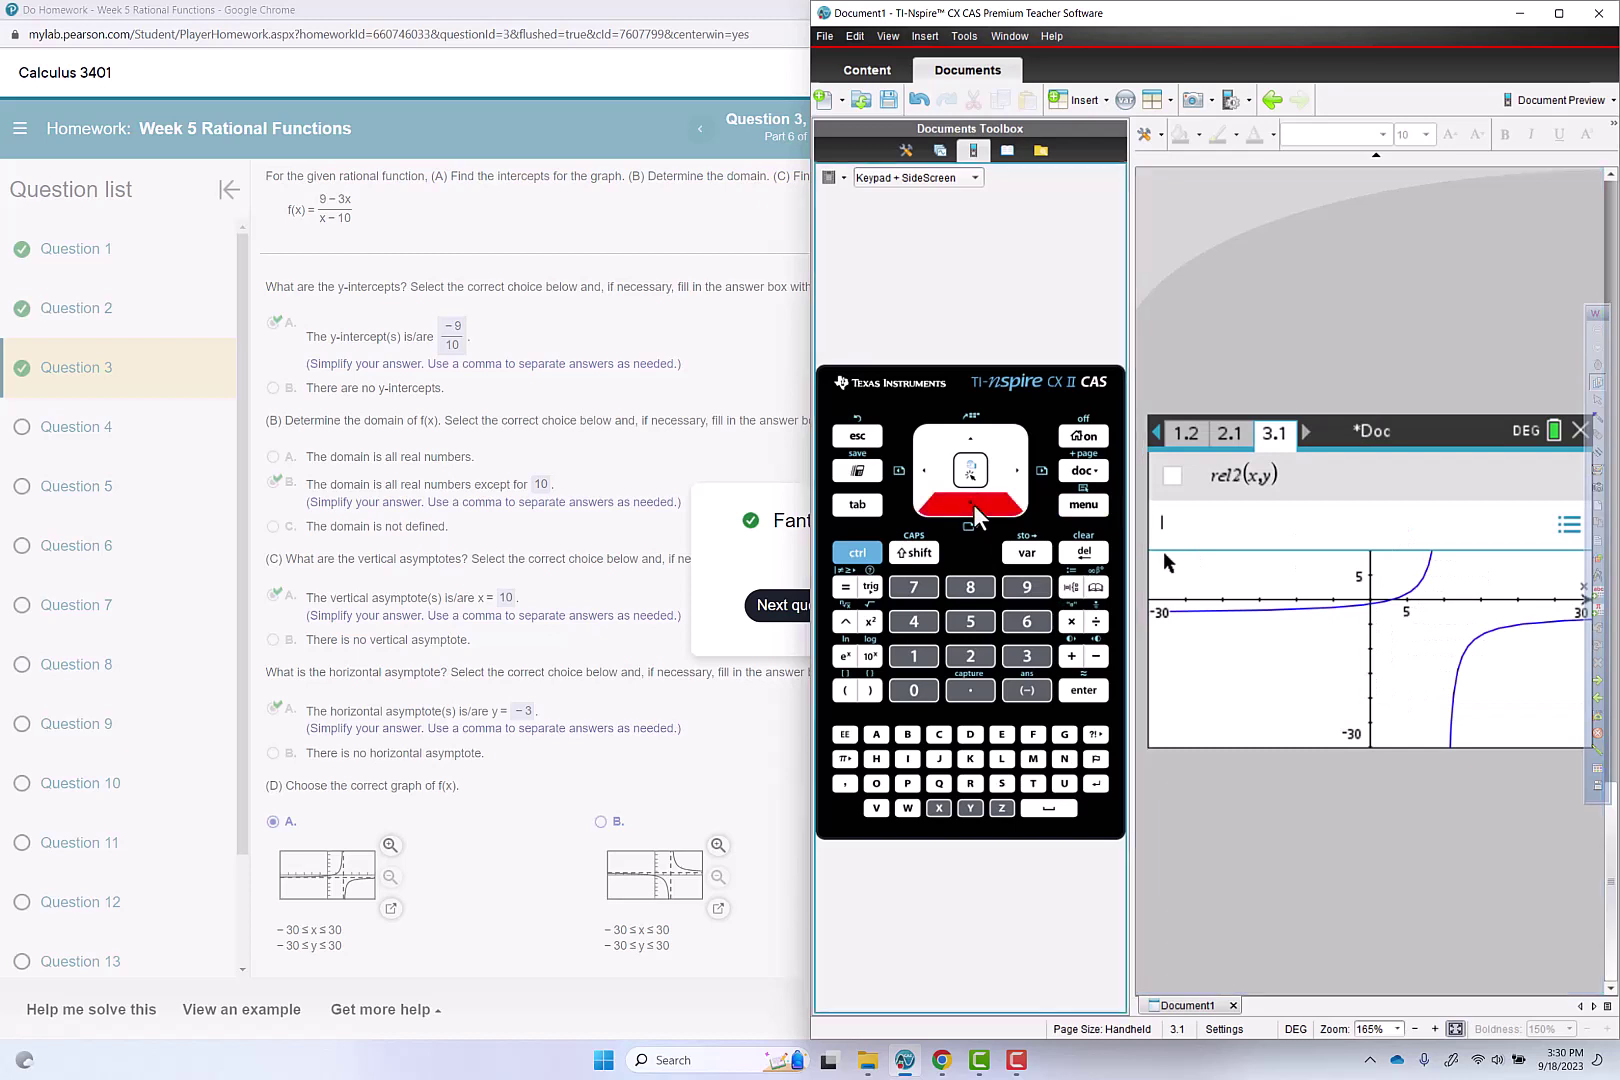
left_click(938, 808)
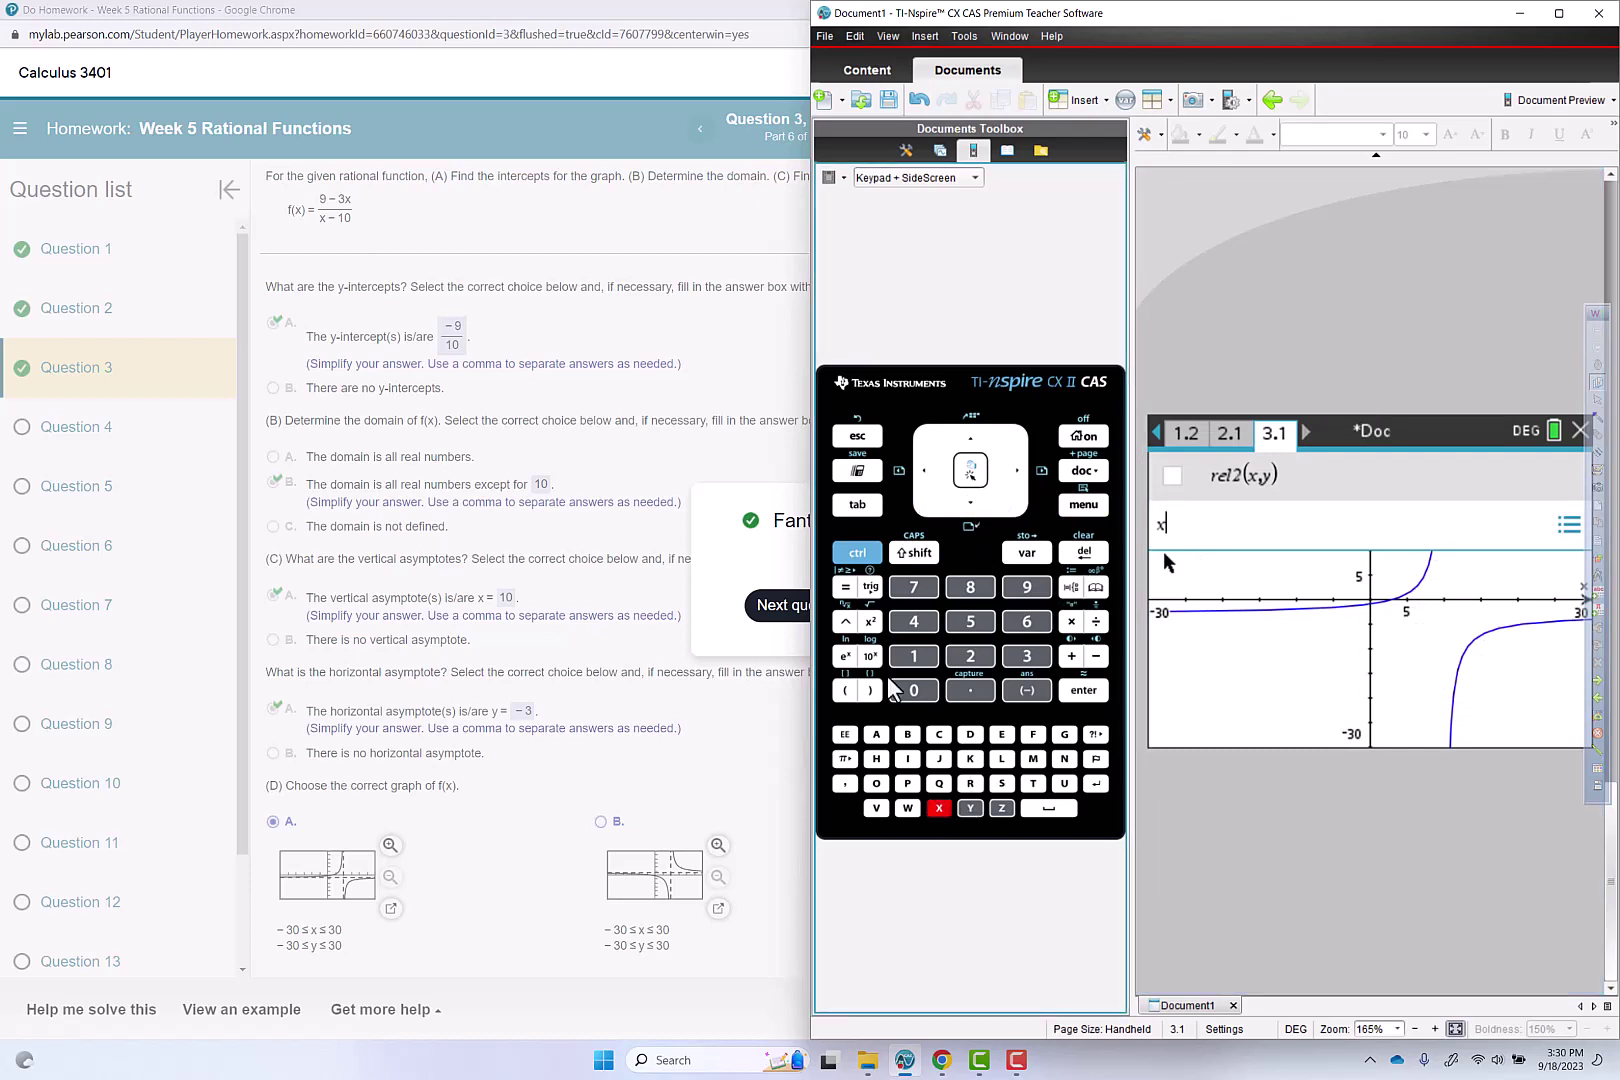
left_click(845, 587)
left_click(913, 656)
left_click(915, 691)
left_click(1083, 690)
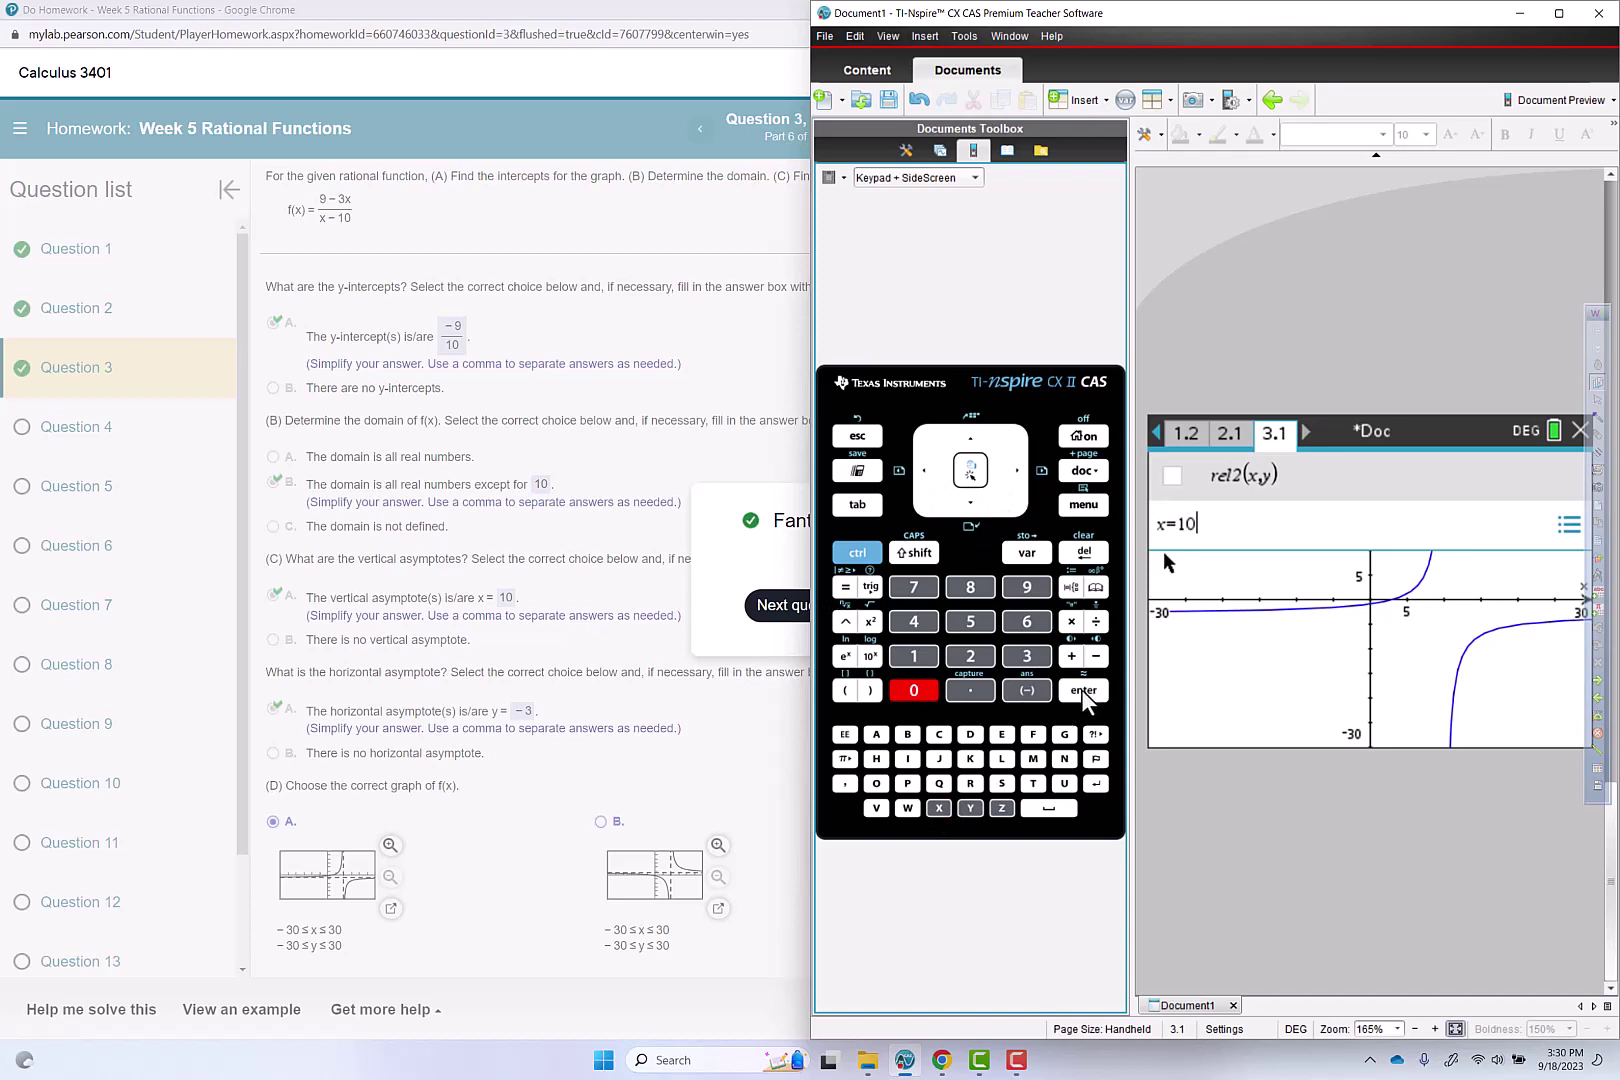
left_click_drag(1470, 615, 1493, 542)
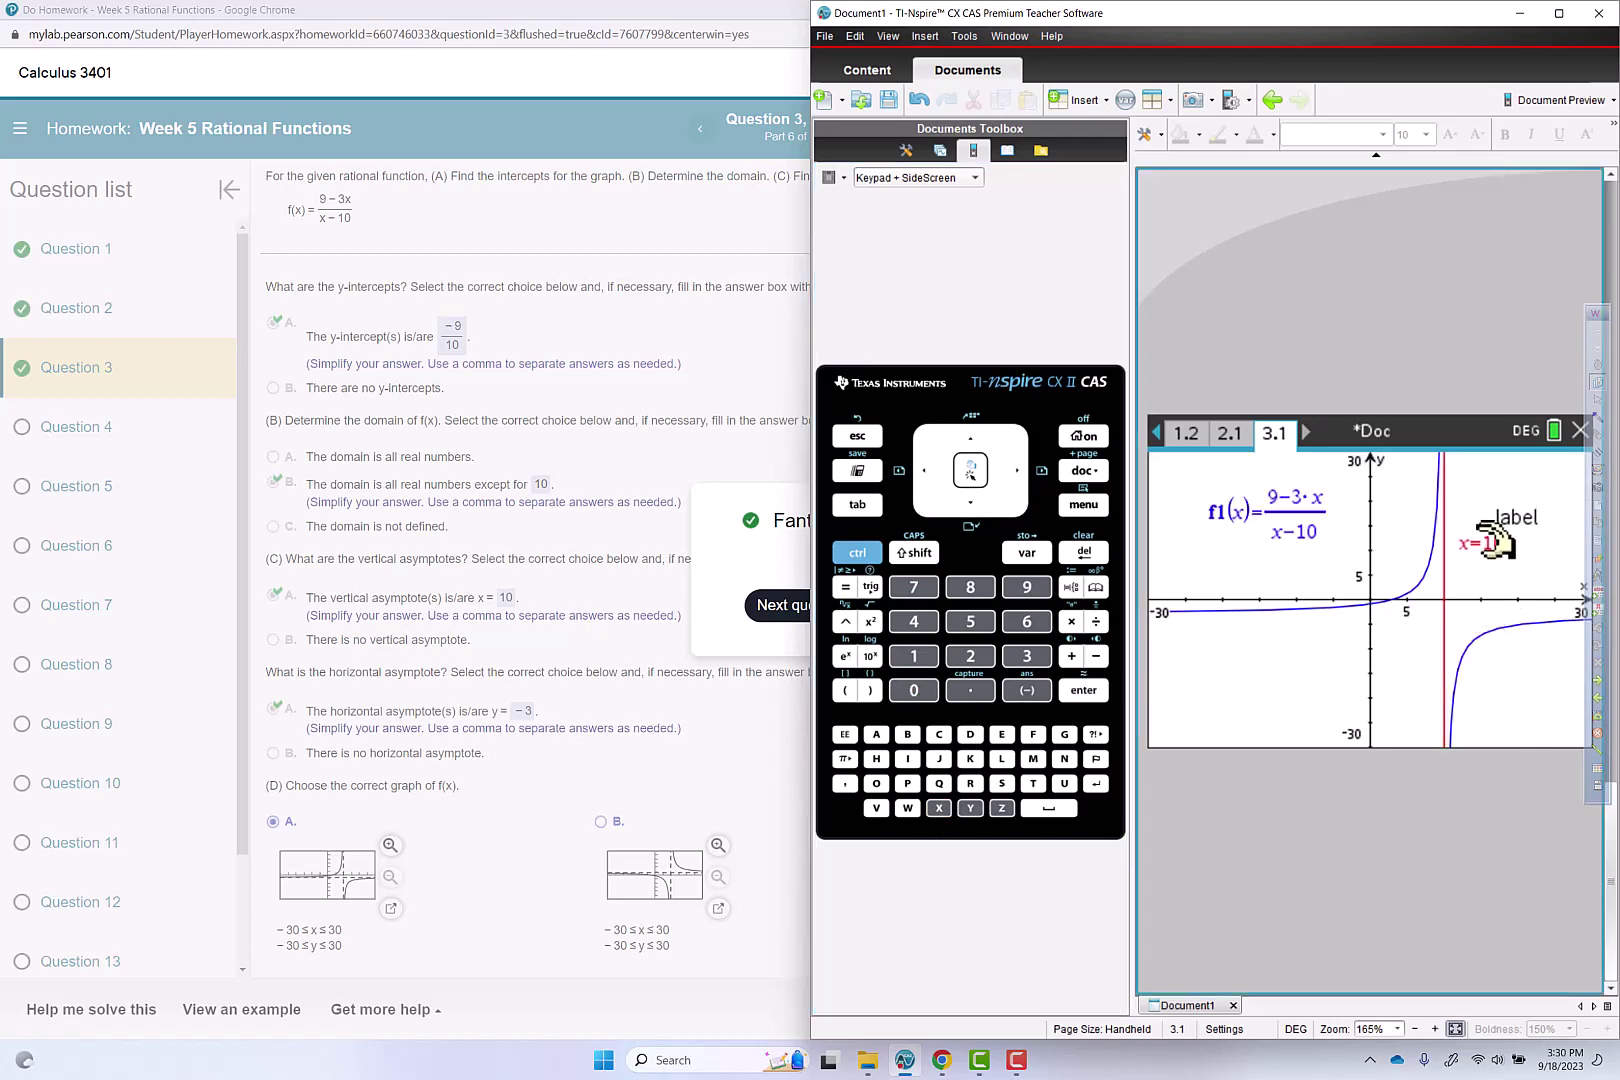
- Change the x=10 line's attributes to a dashed style
double_click(1485, 548)
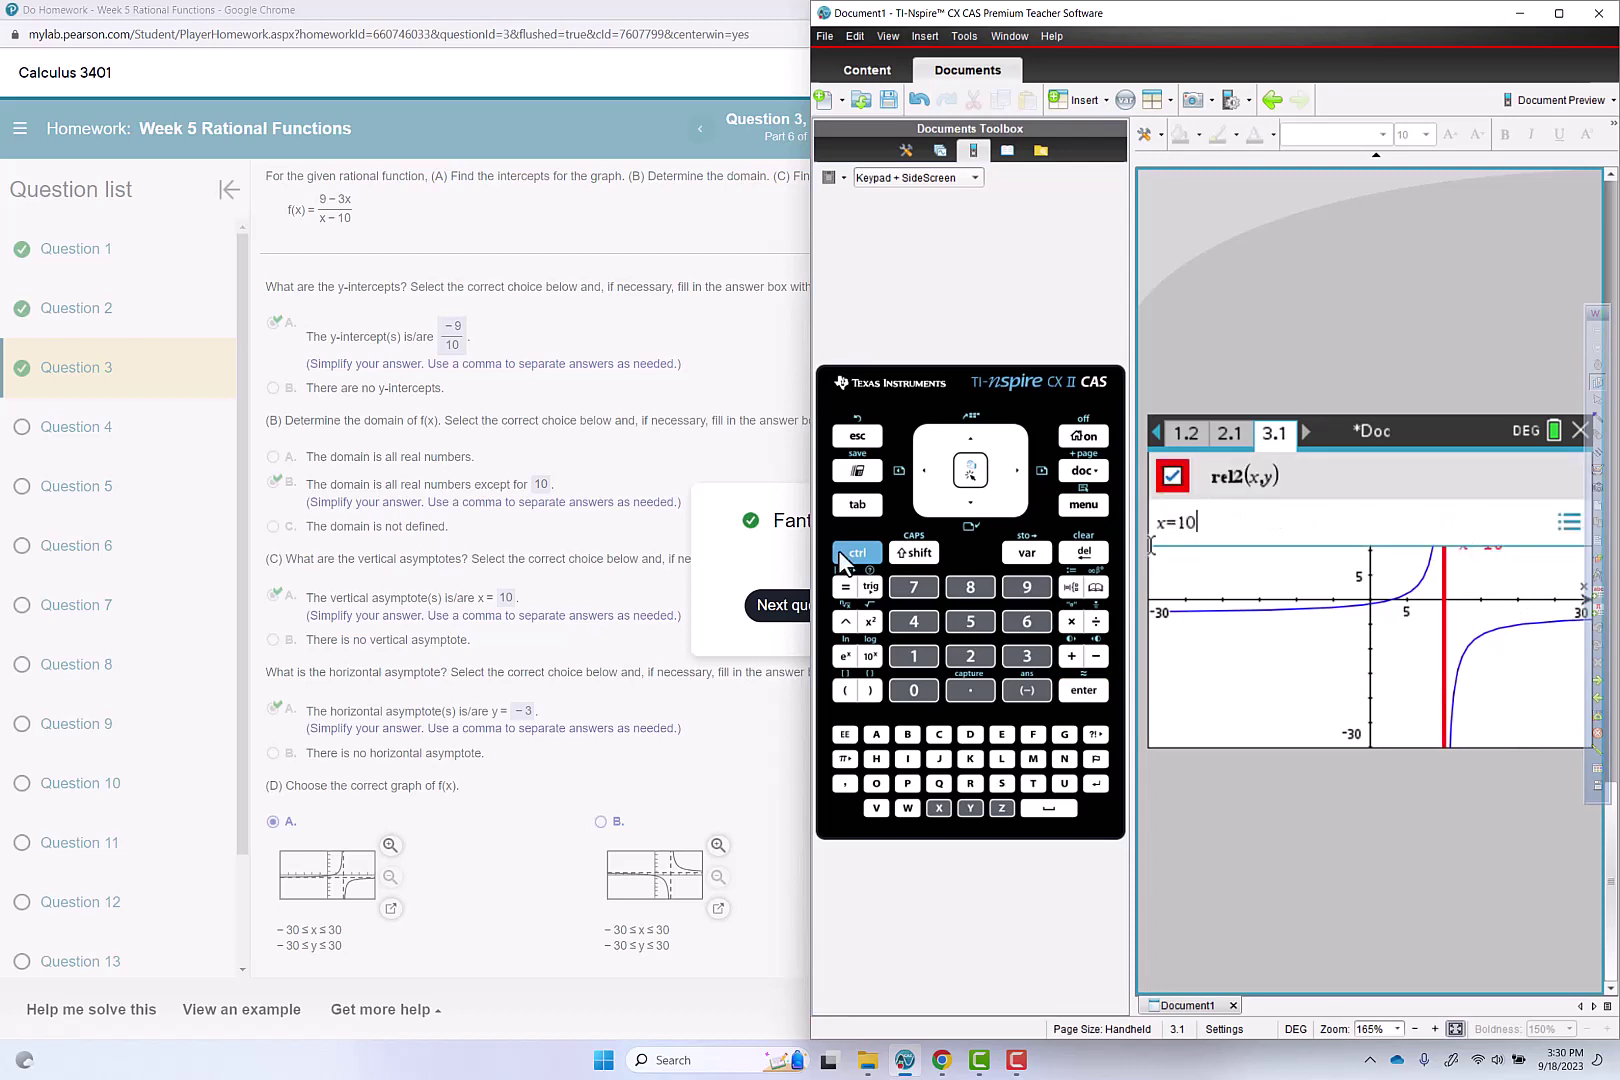
left_click(838, 551)
left_click(1085, 508)
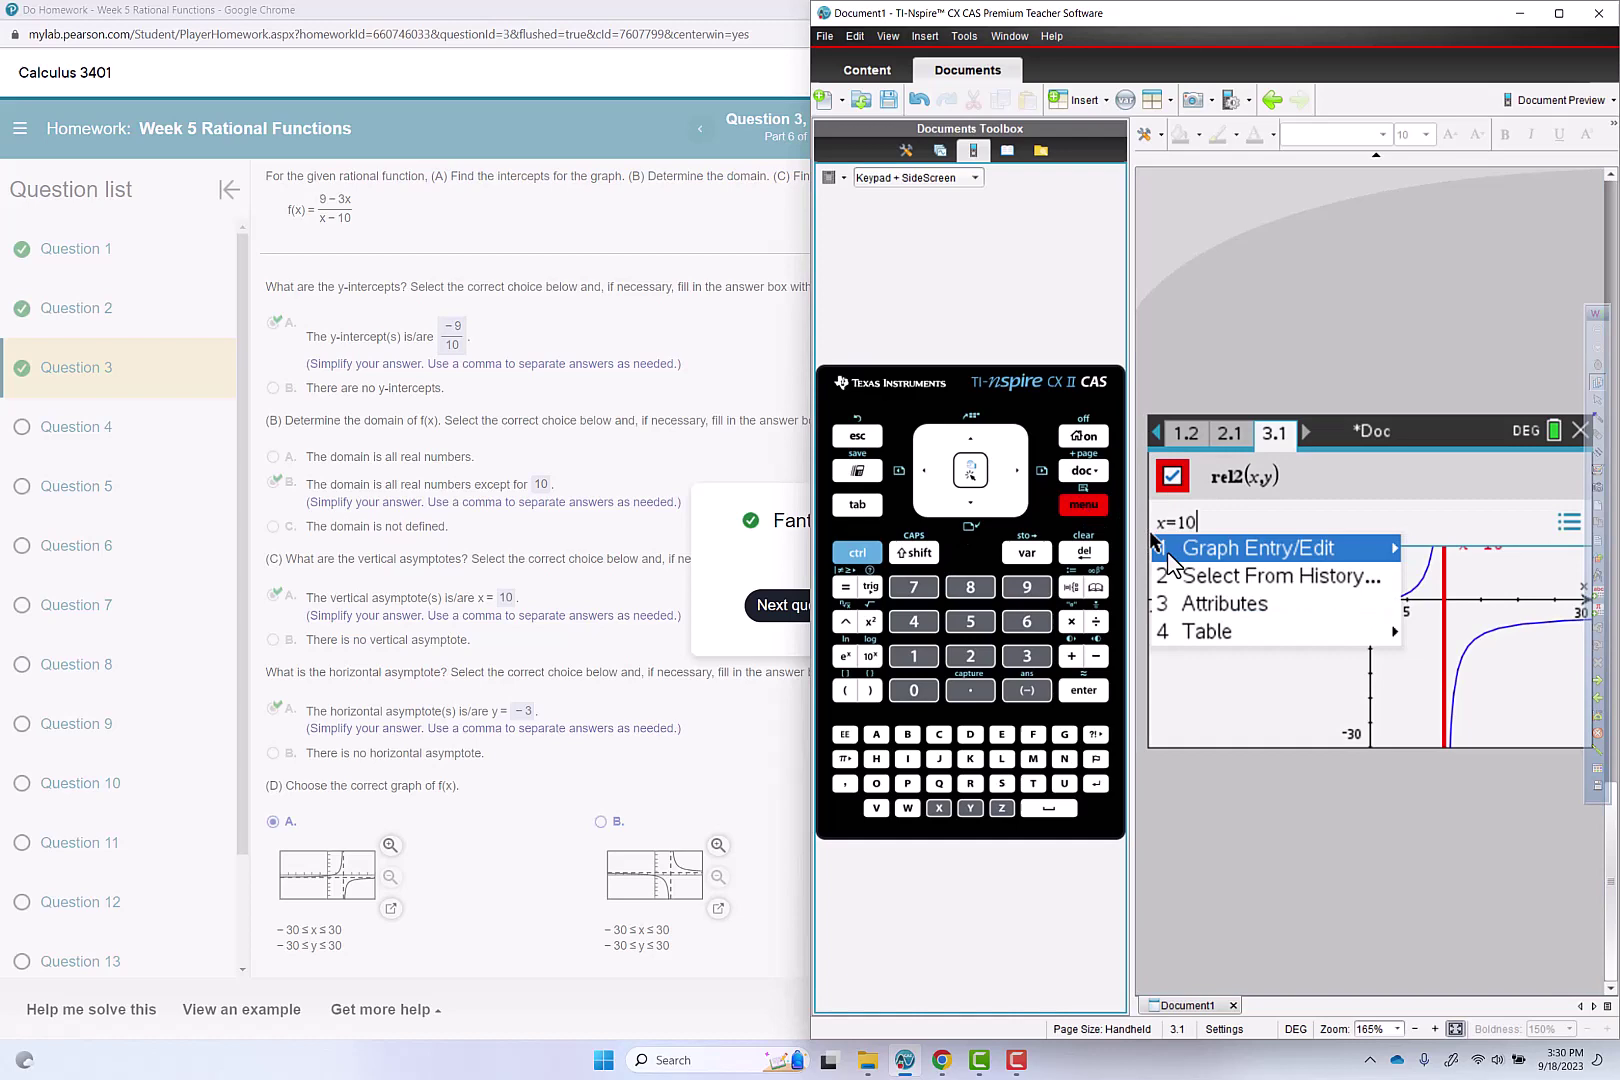
left_click(1206, 605)
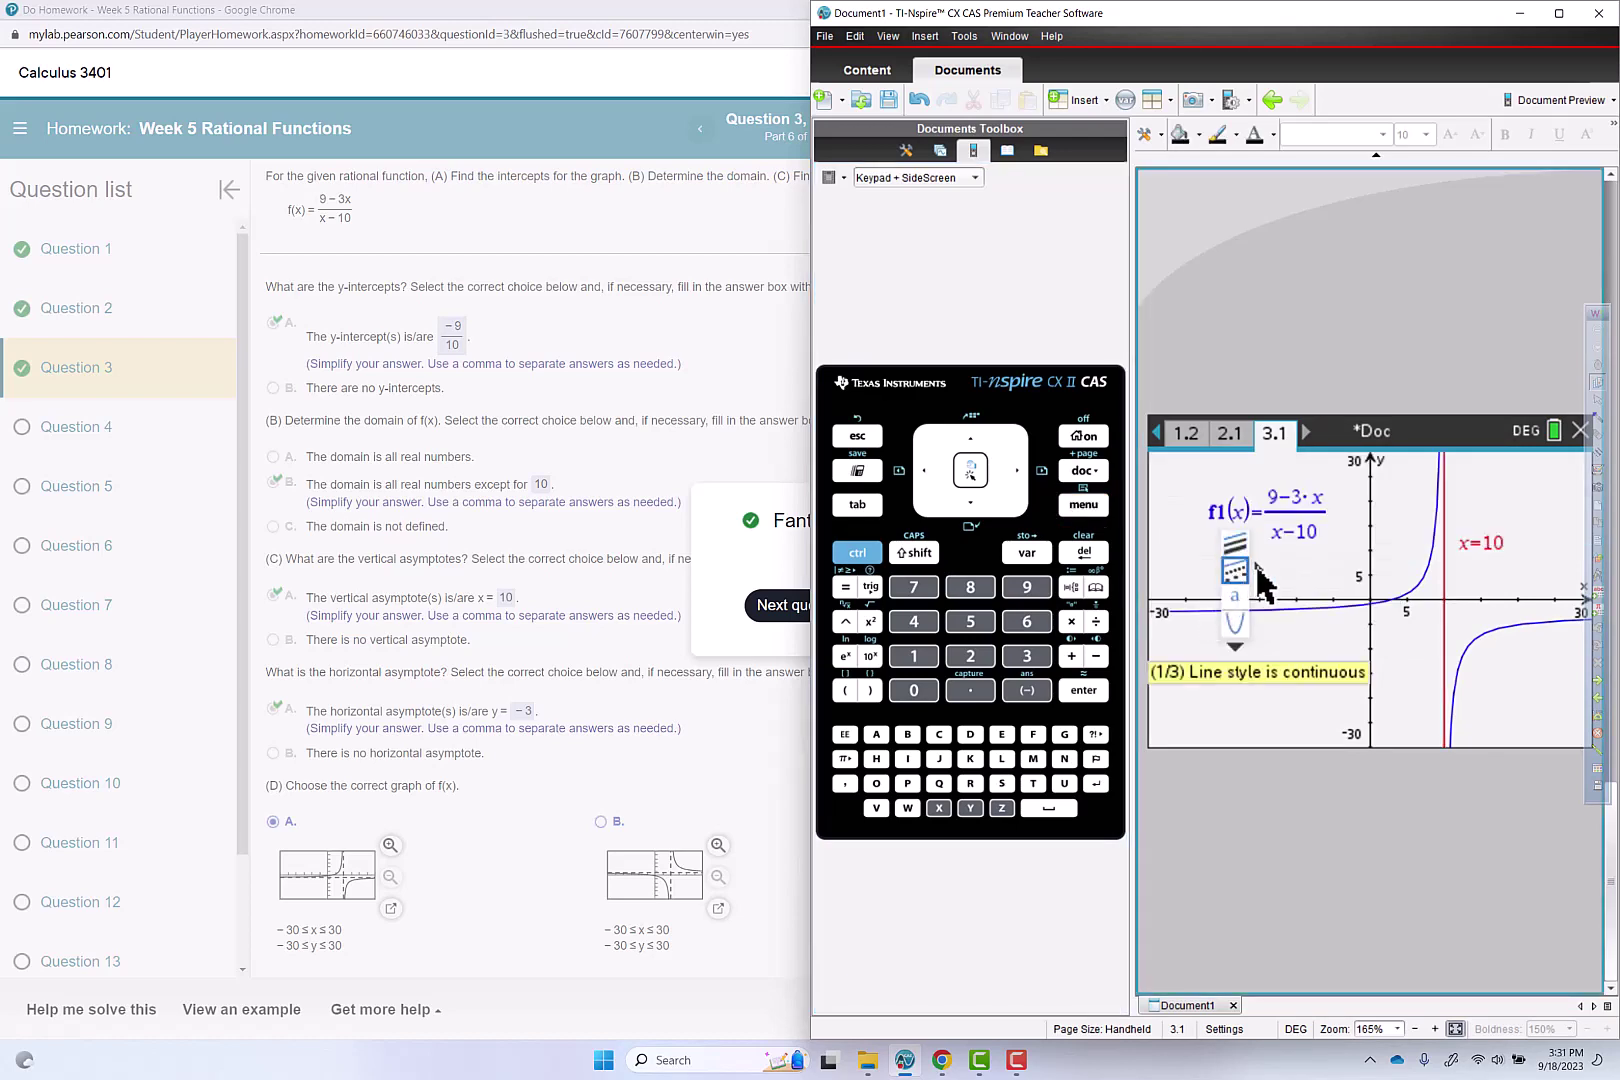
left_click(1259, 572)
left_click(1260, 574)
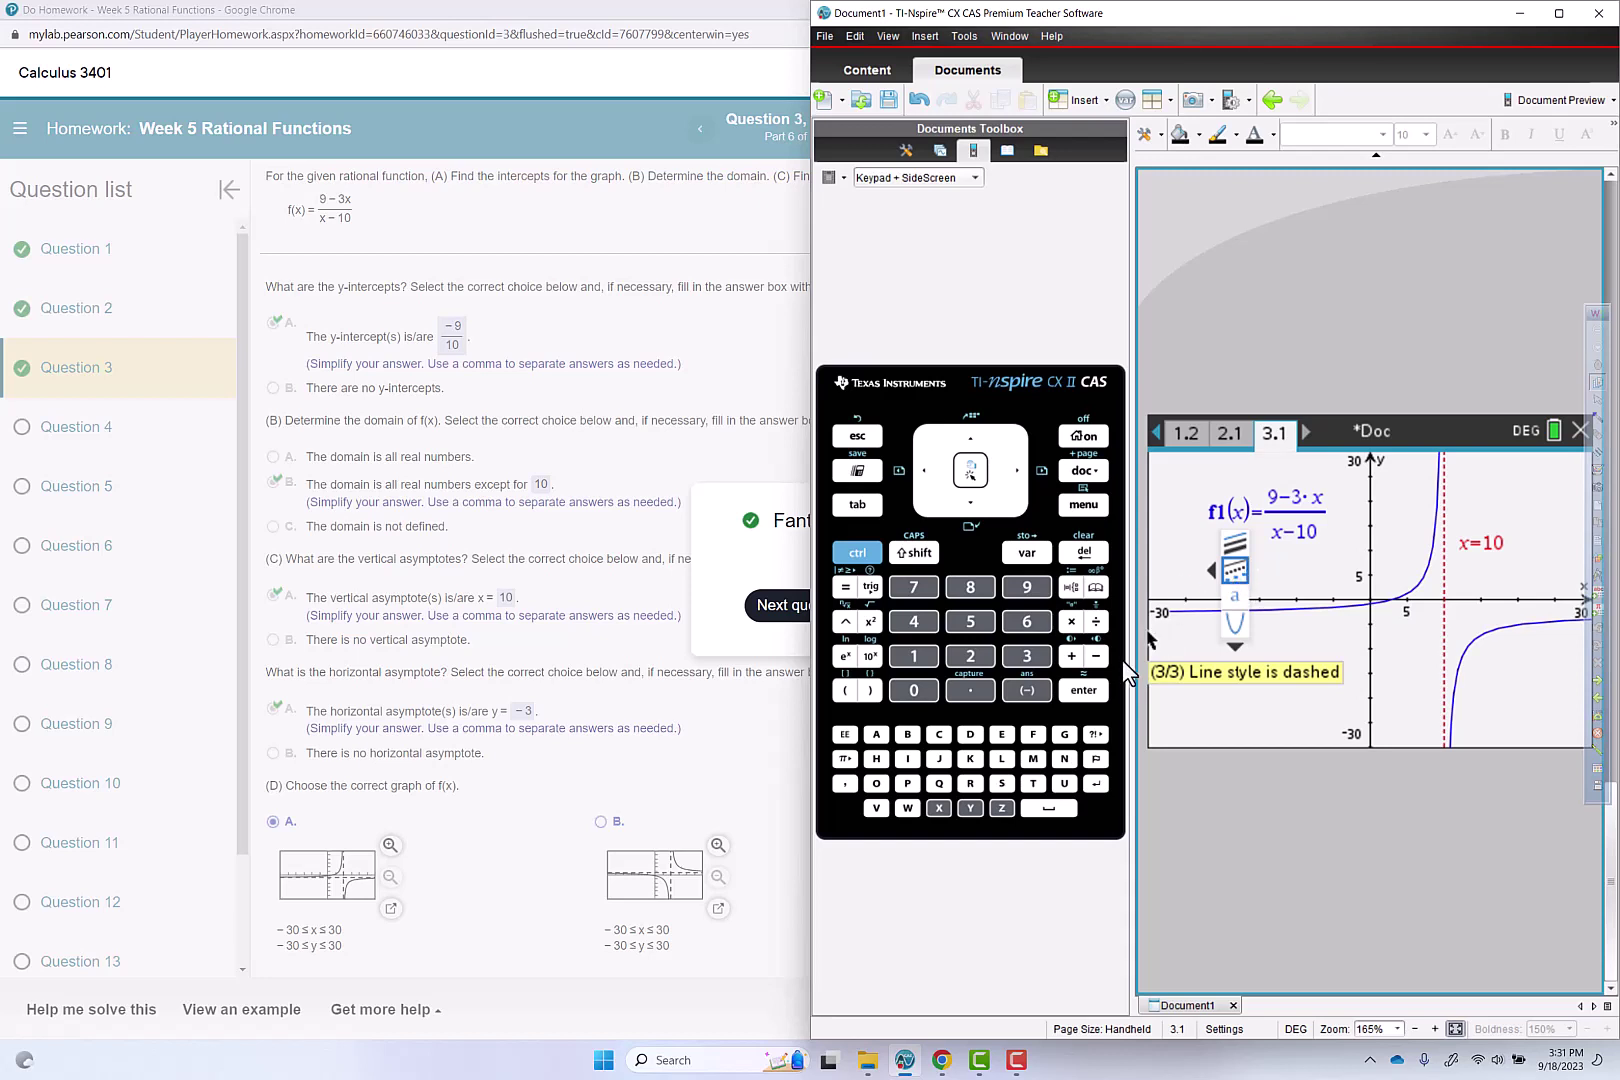
left_click(1084, 690)
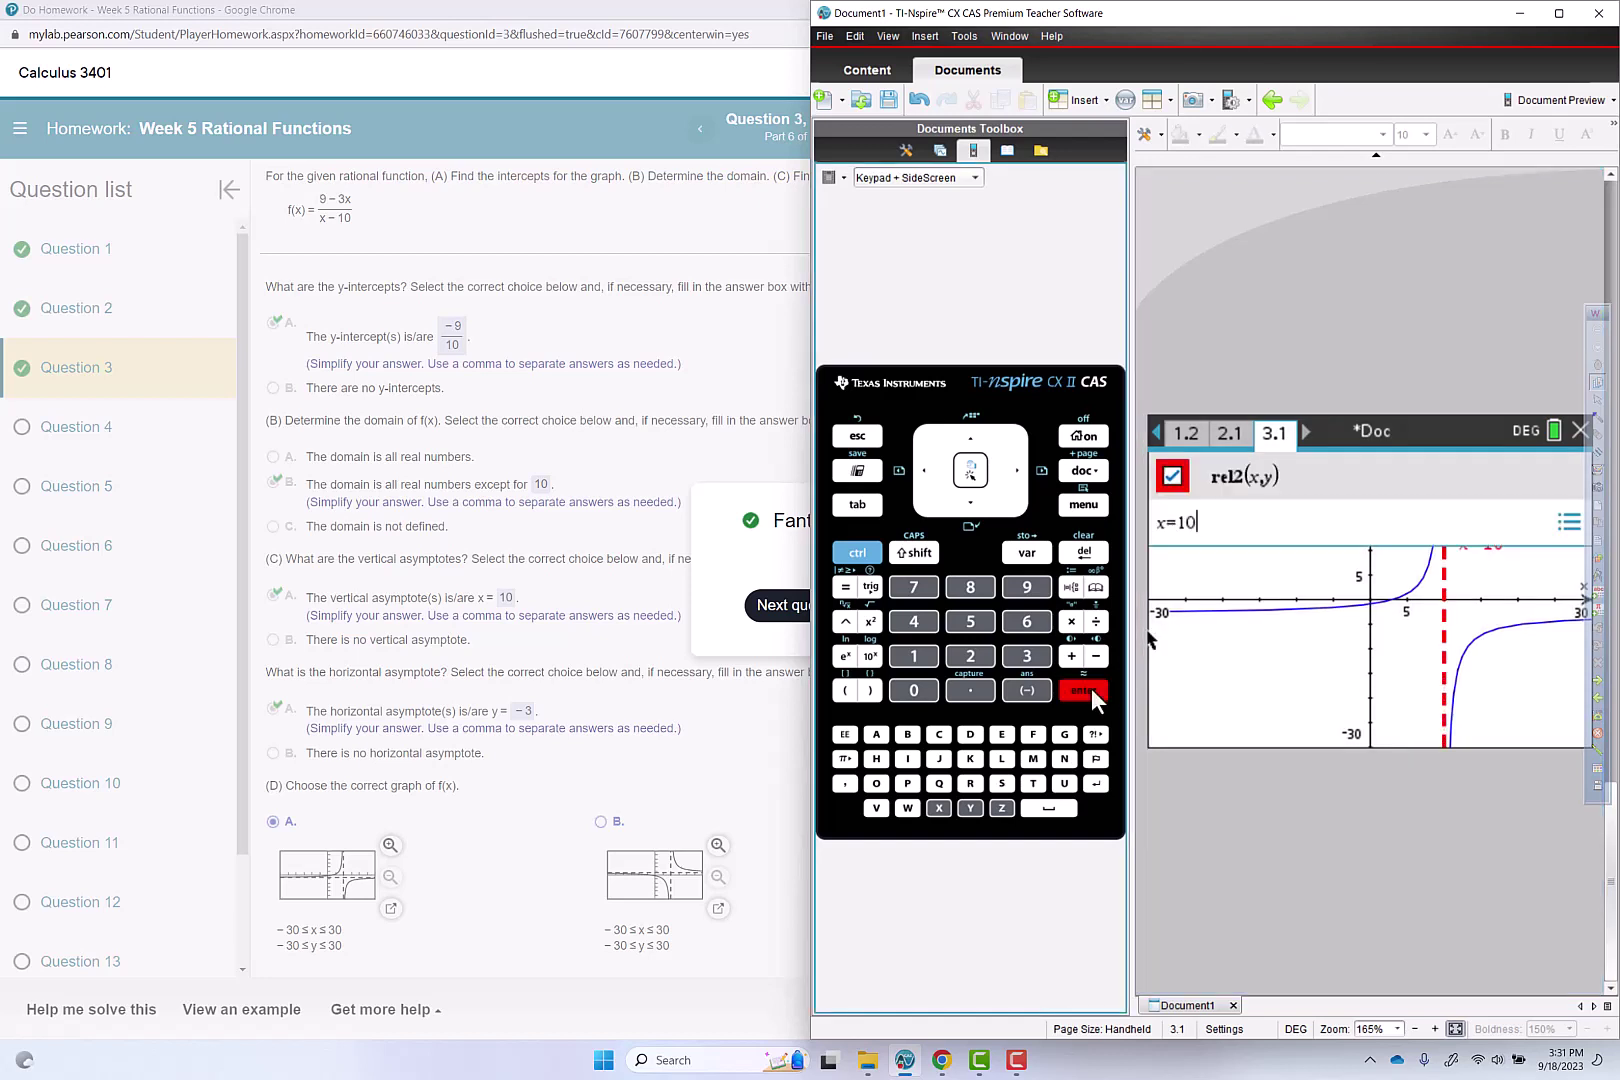
- Add and graph the relation y=−3
left_click(969, 510)
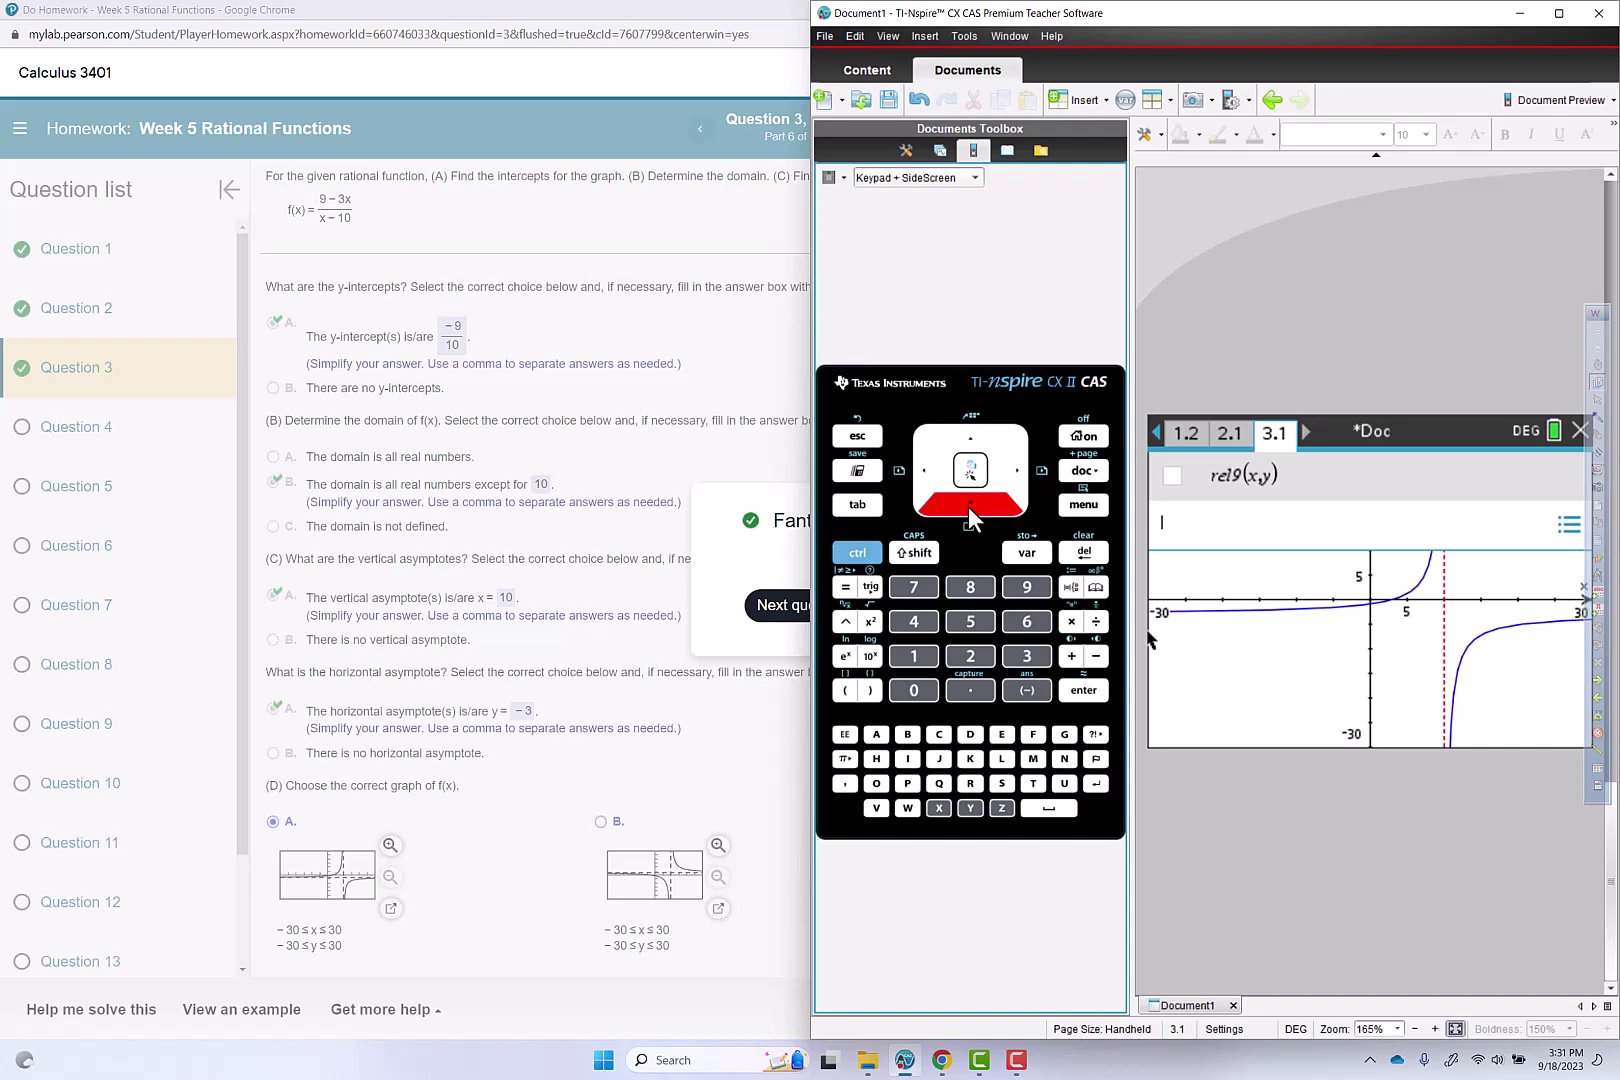
left_click(971, 809)
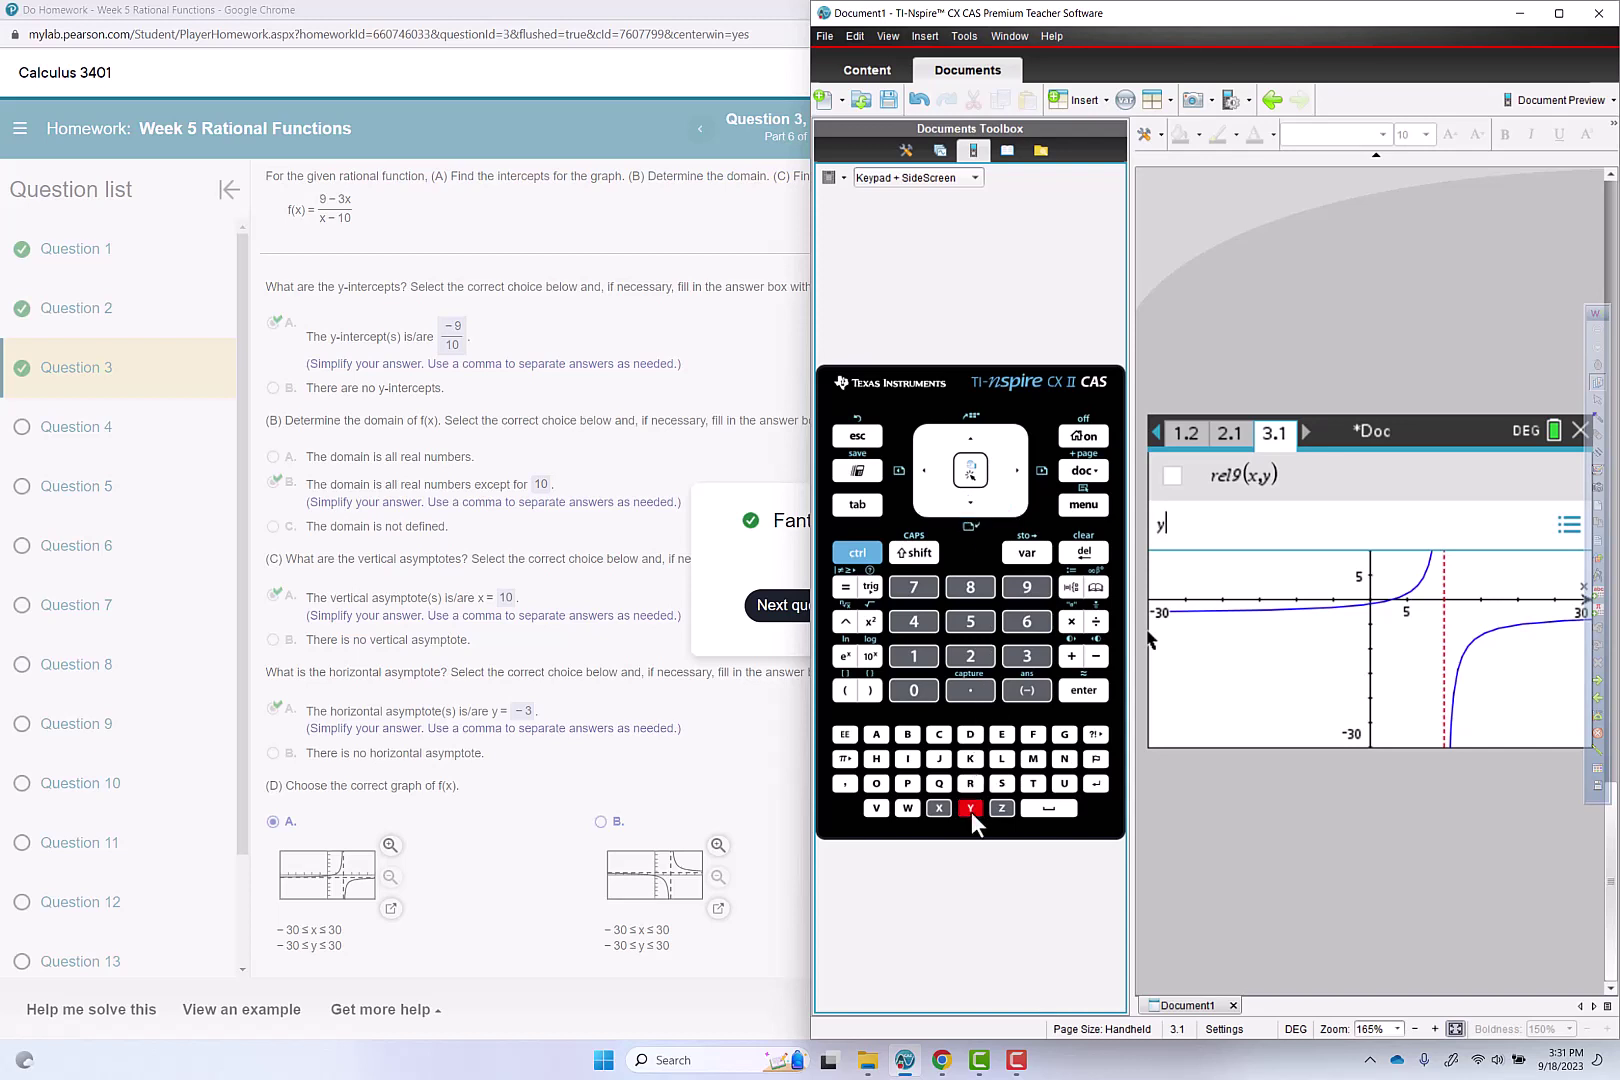
left_click(845, 587)
left_click(1026, 690)
left_click(1026, 656)
left_click(1083, 690)
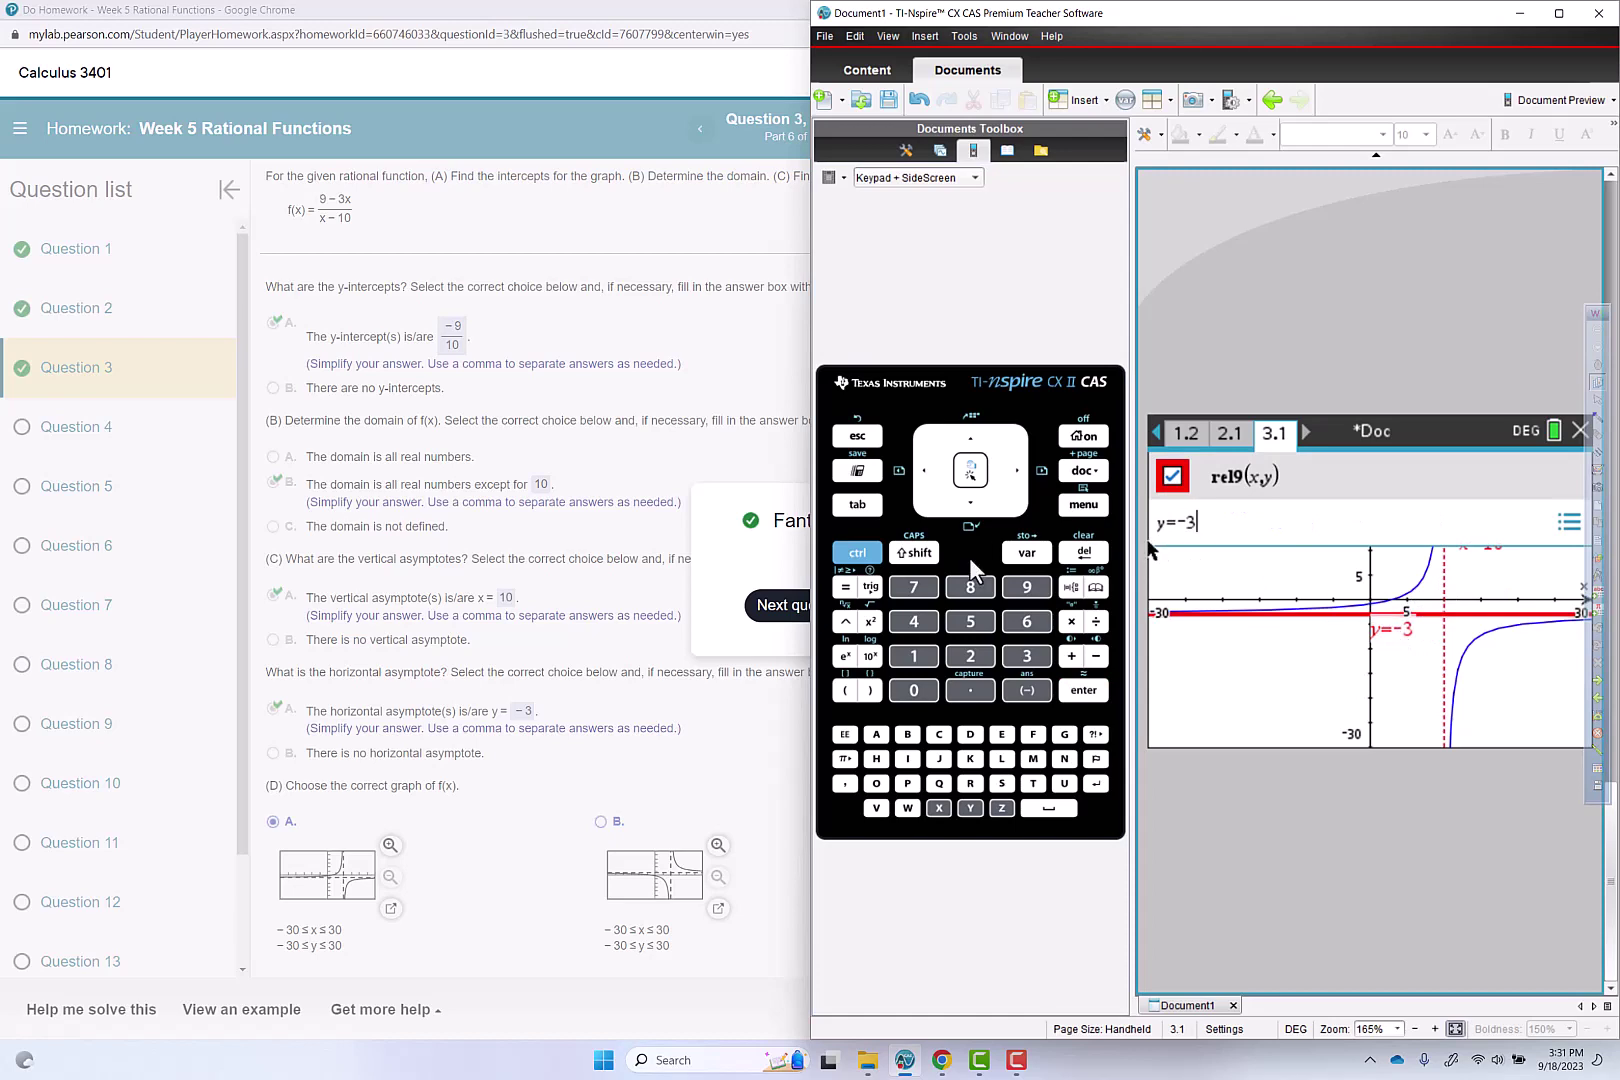
- Make the y=−3 line dashed and reposition the y=−3 and x=10 labels
left_click(857, 552)
left_click(1083, 504)
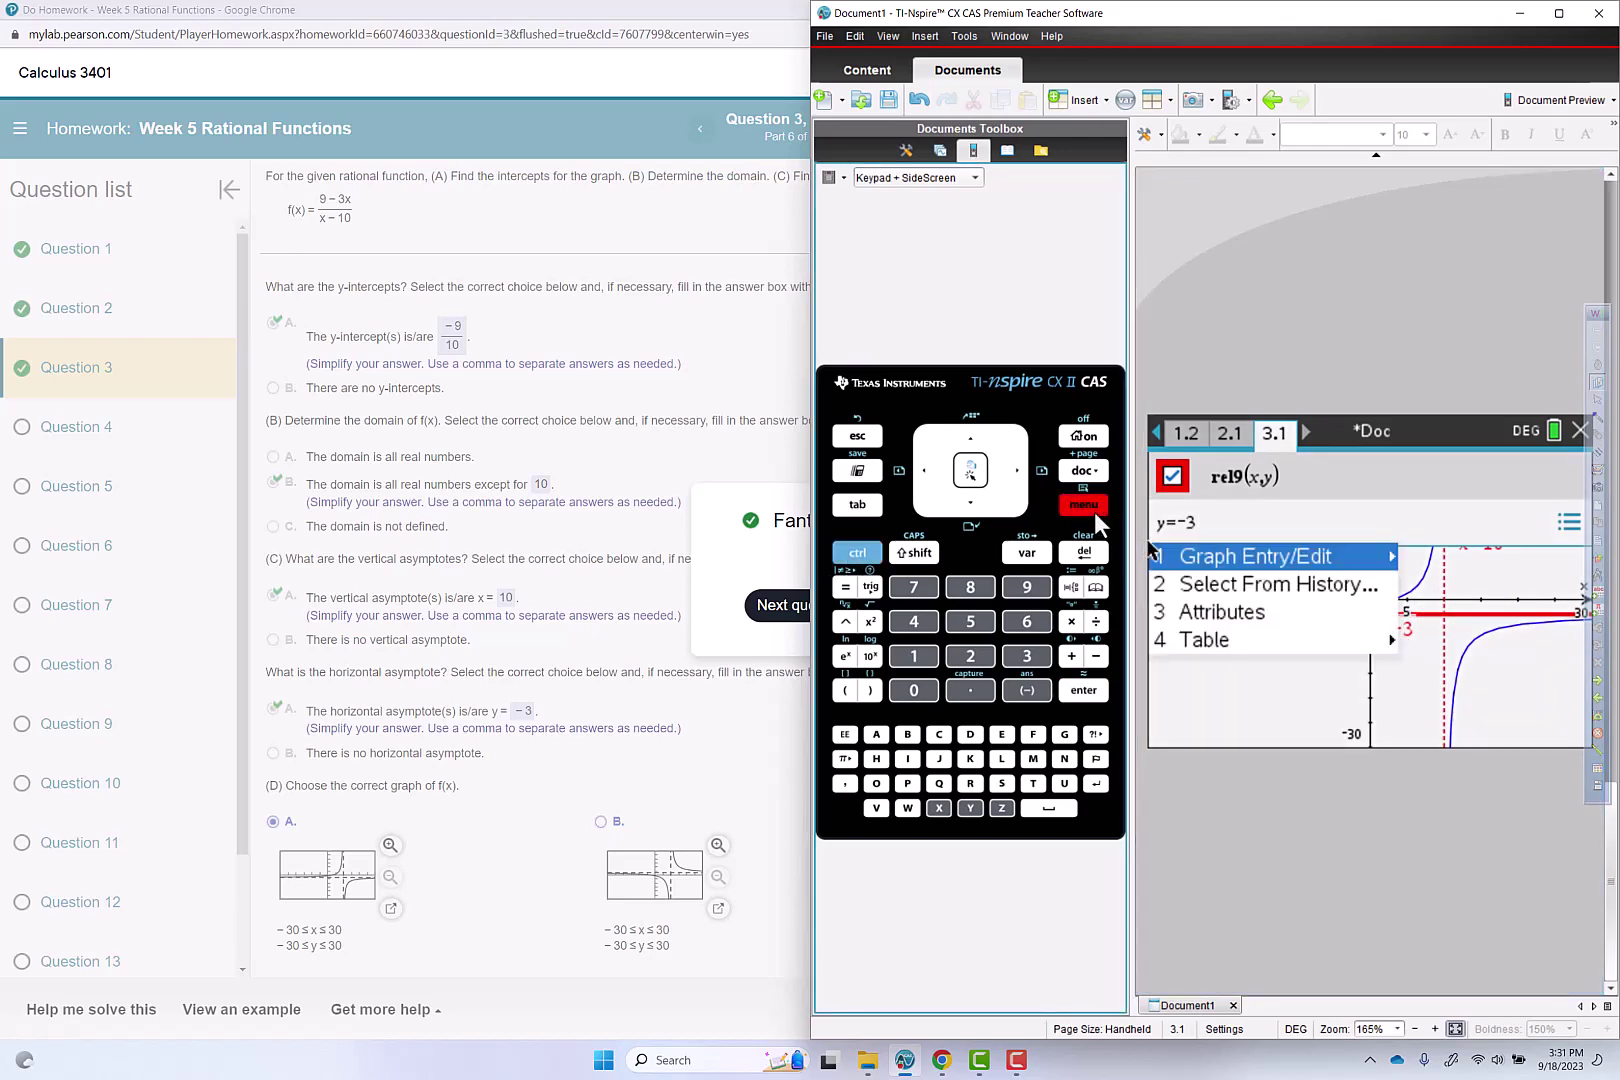
left_click(1222, 612)
left_click(1186, 605)
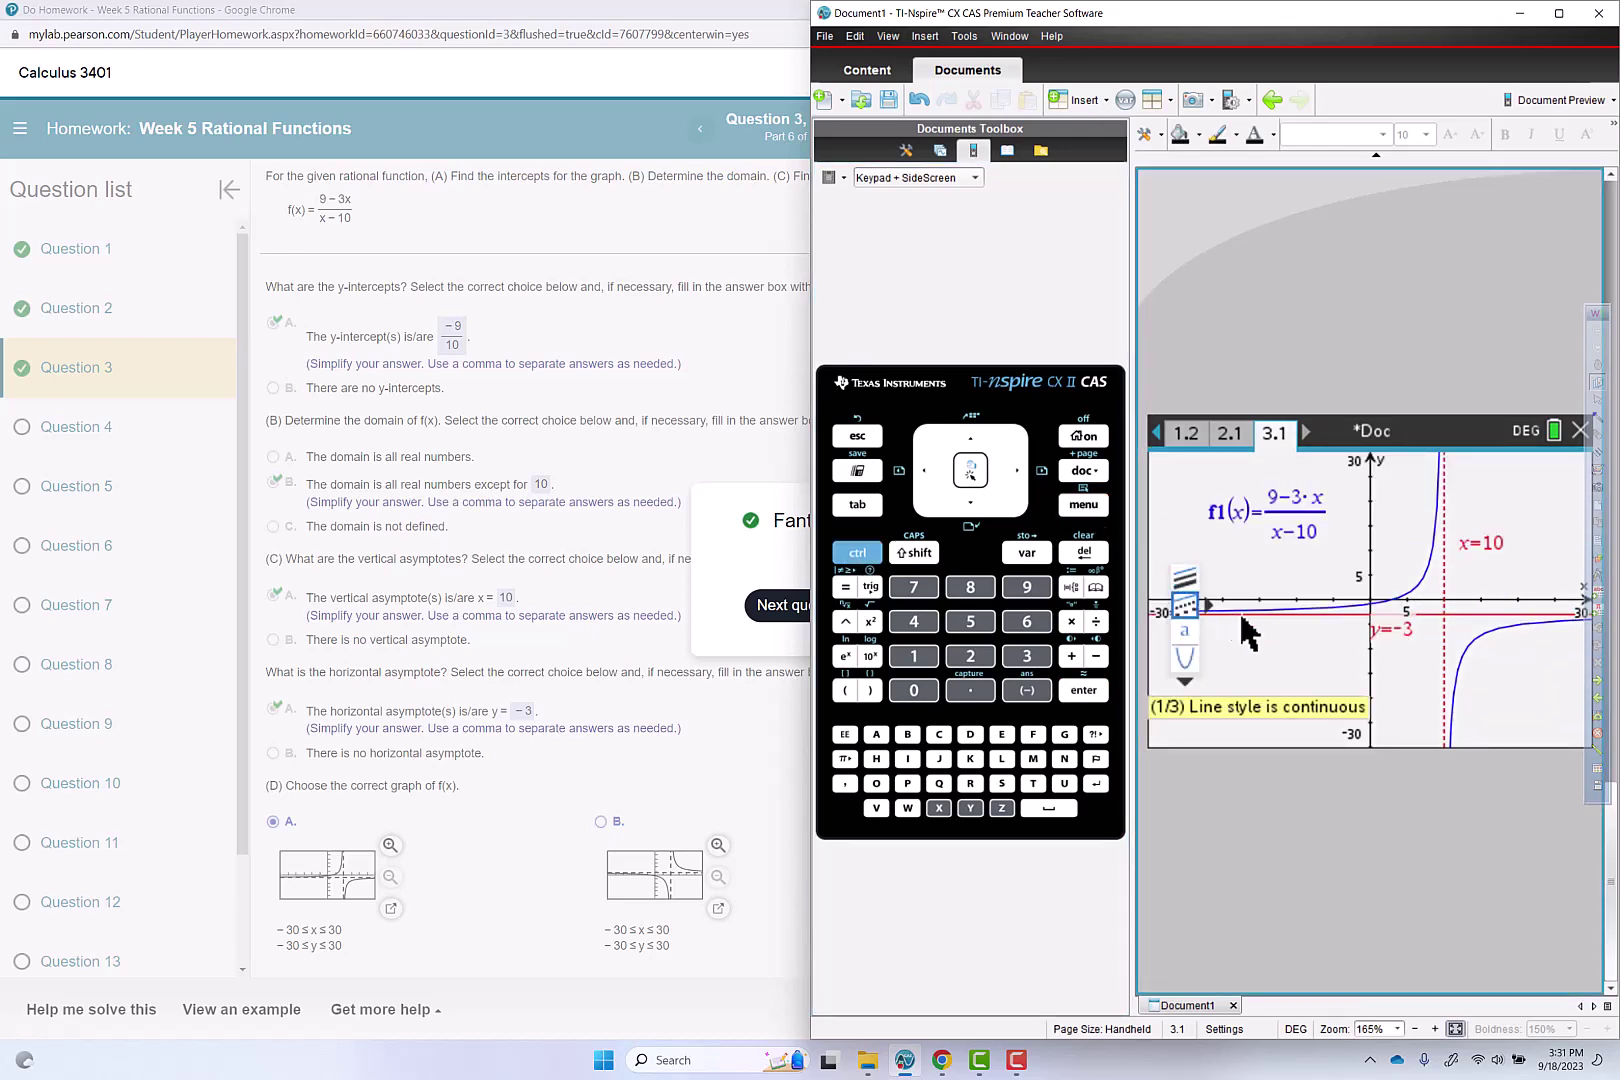
key("Right")
key("Right")
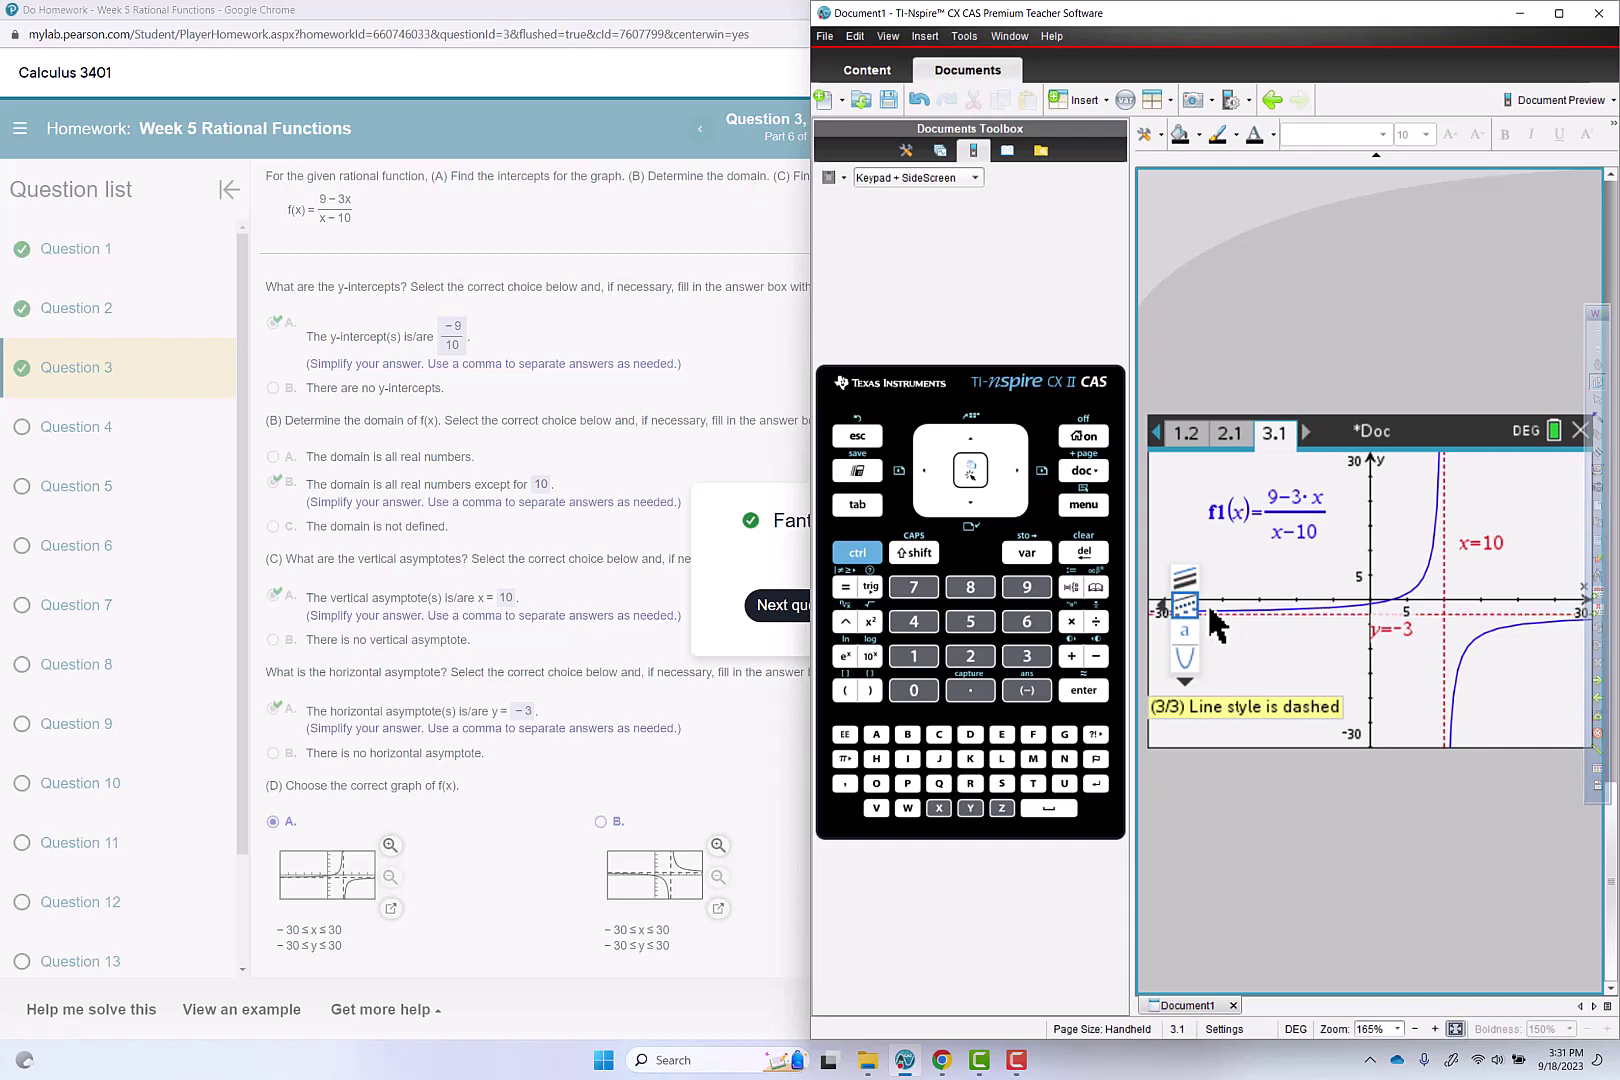
left_click(1083, 690)
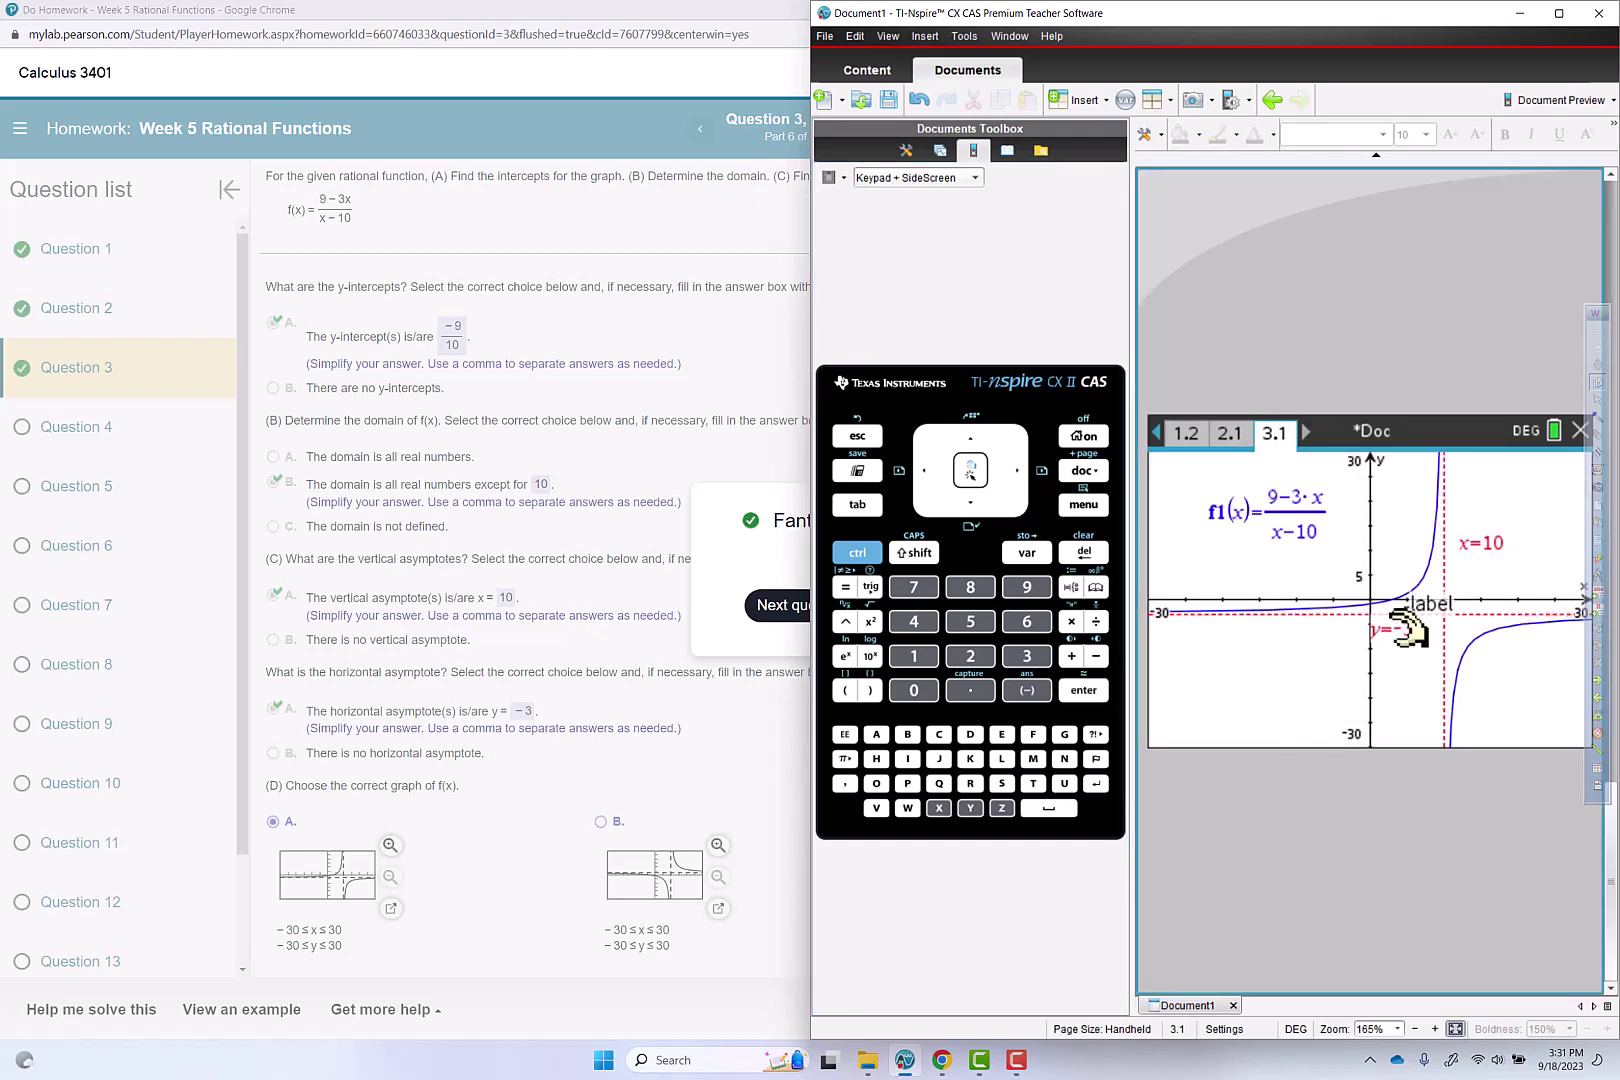
left_click_drag(1405, 618, 1245, 637)
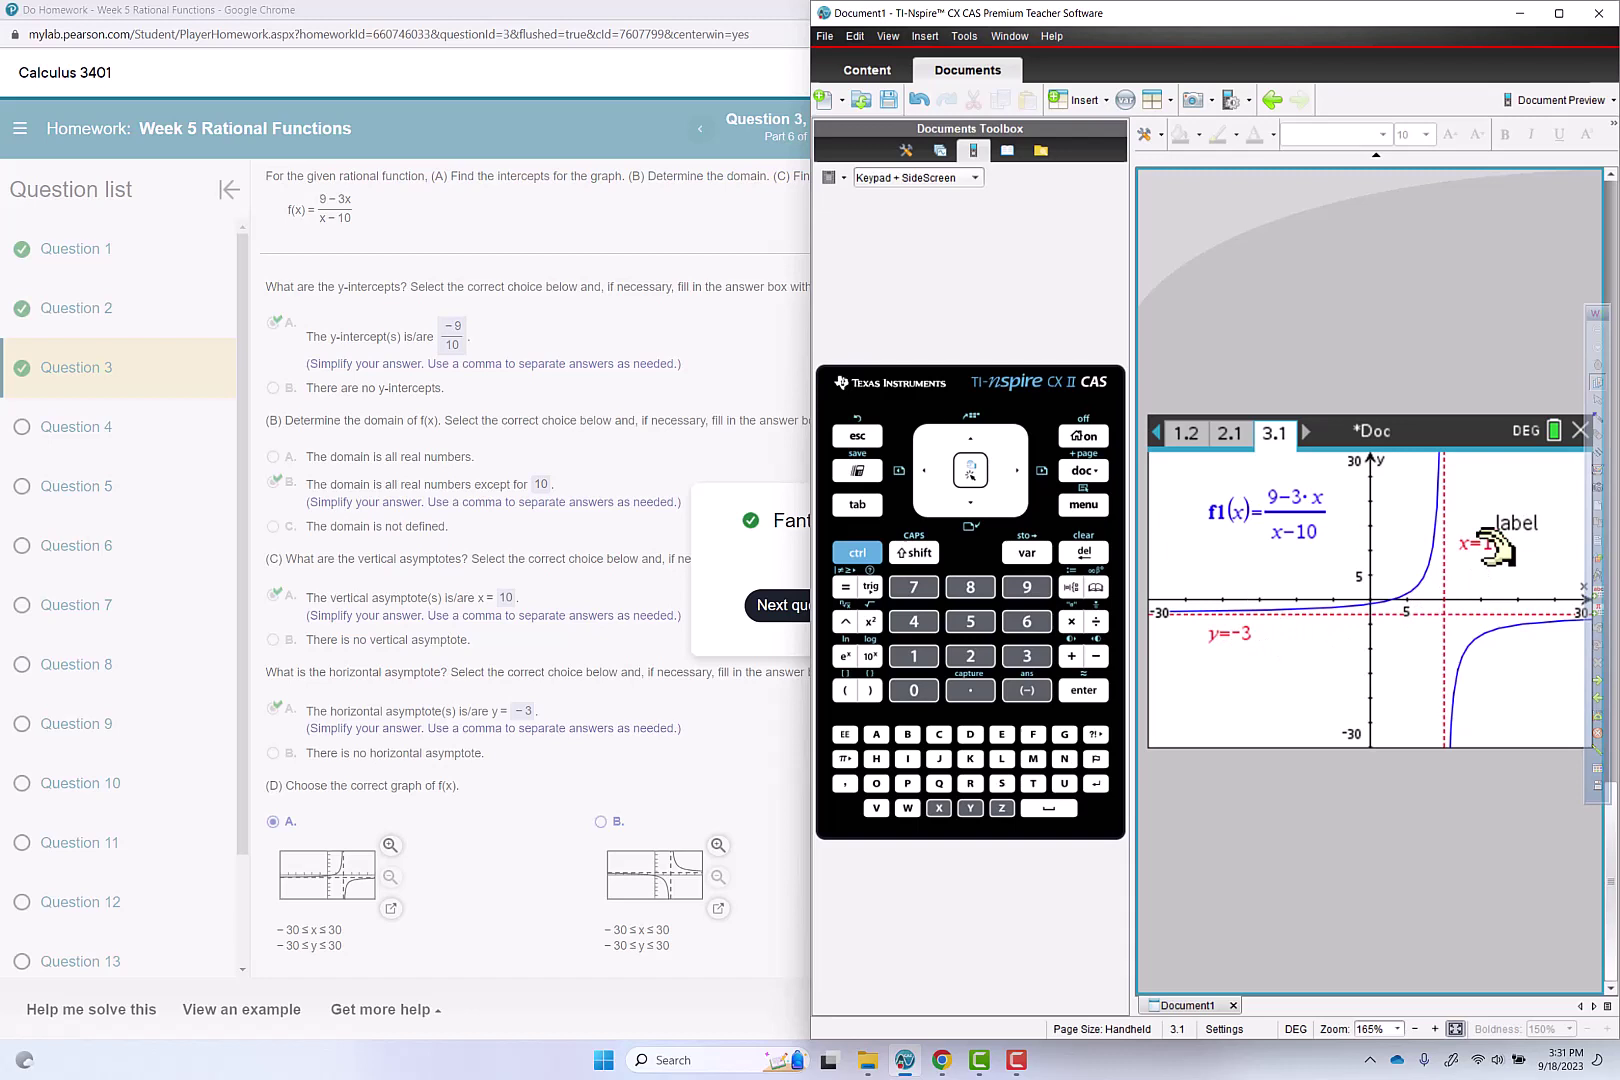
left_click_drag(1497, 535, 1485, 540)
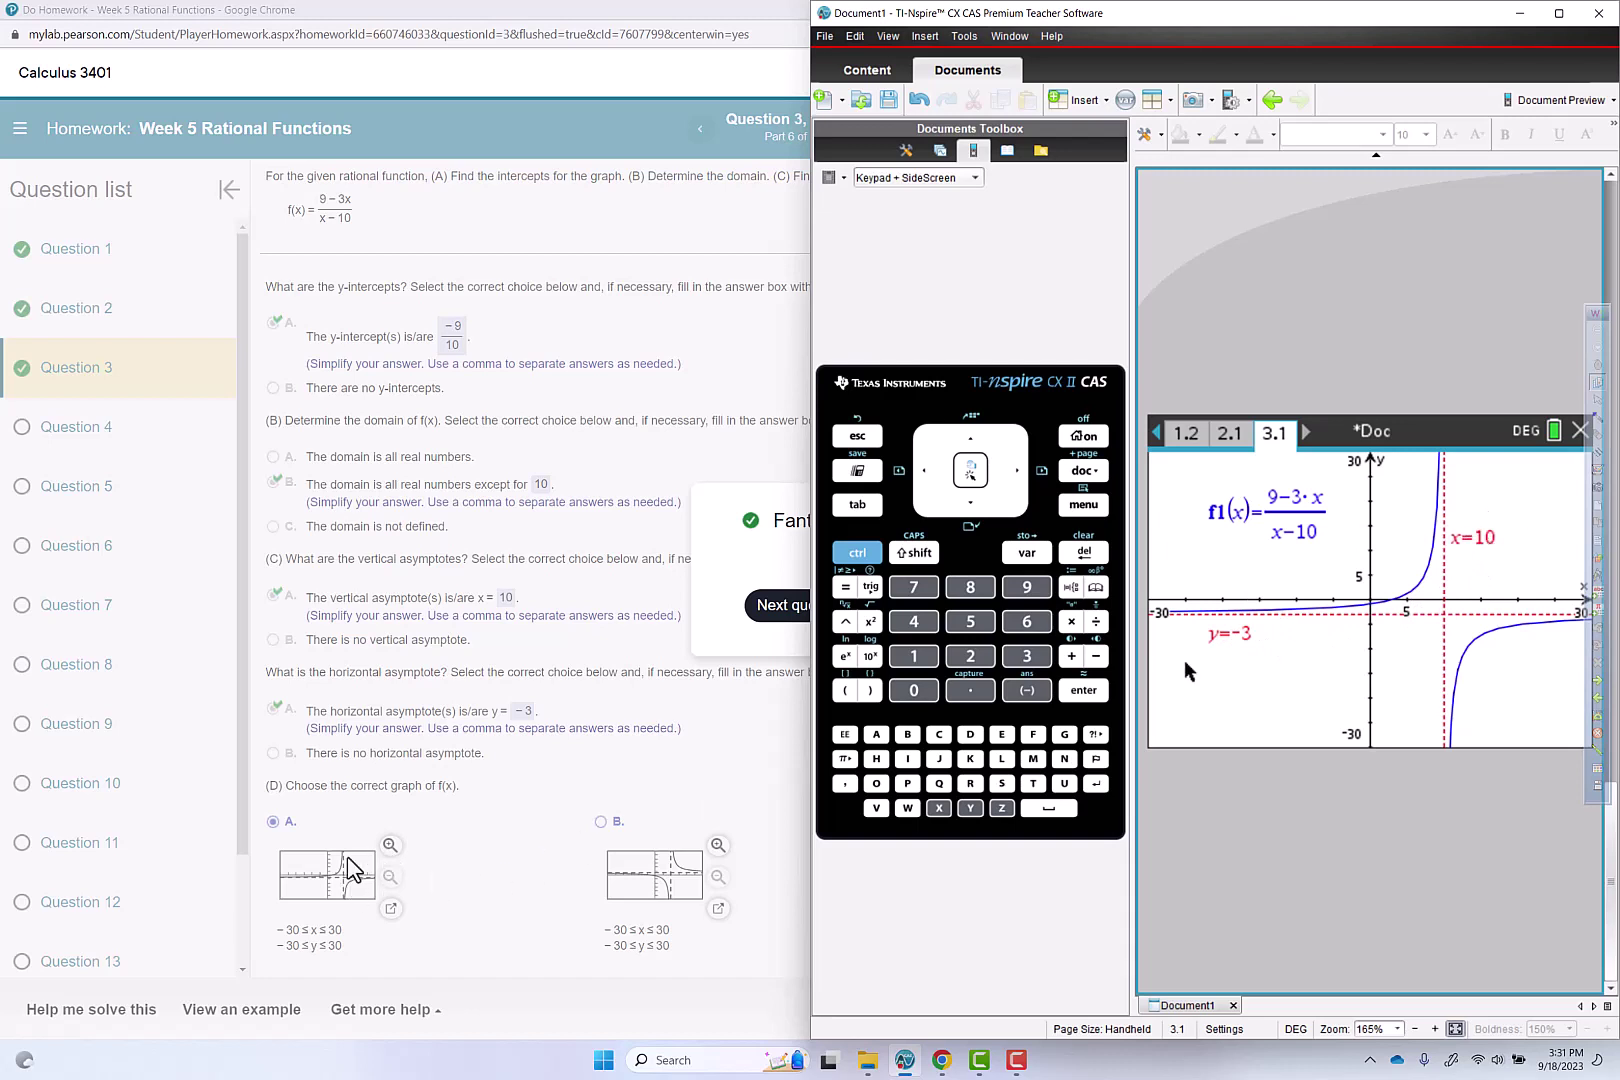